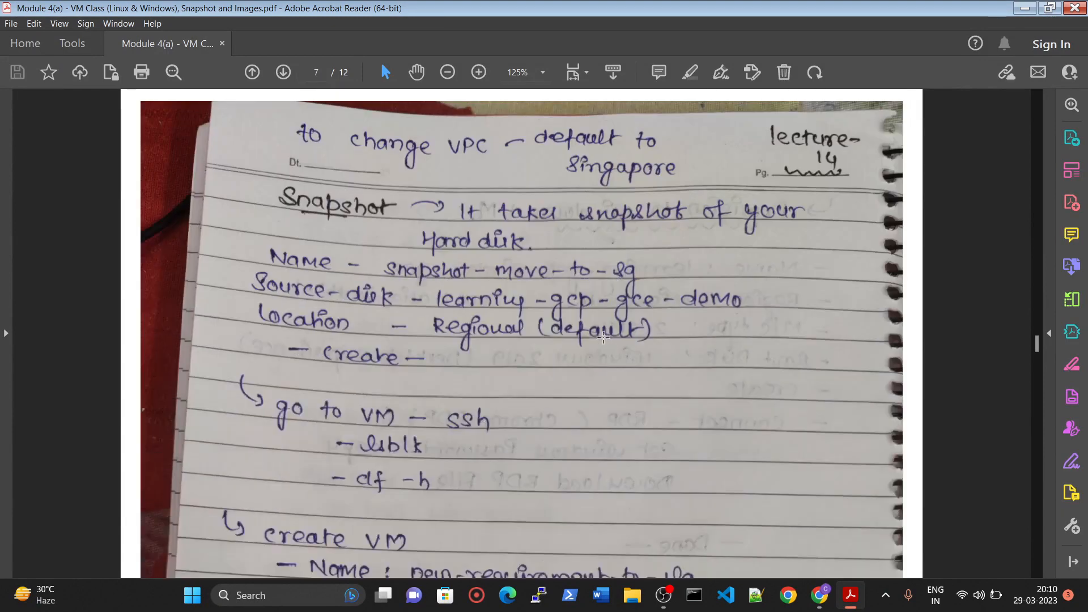
drag(264, 170, 427, 259)
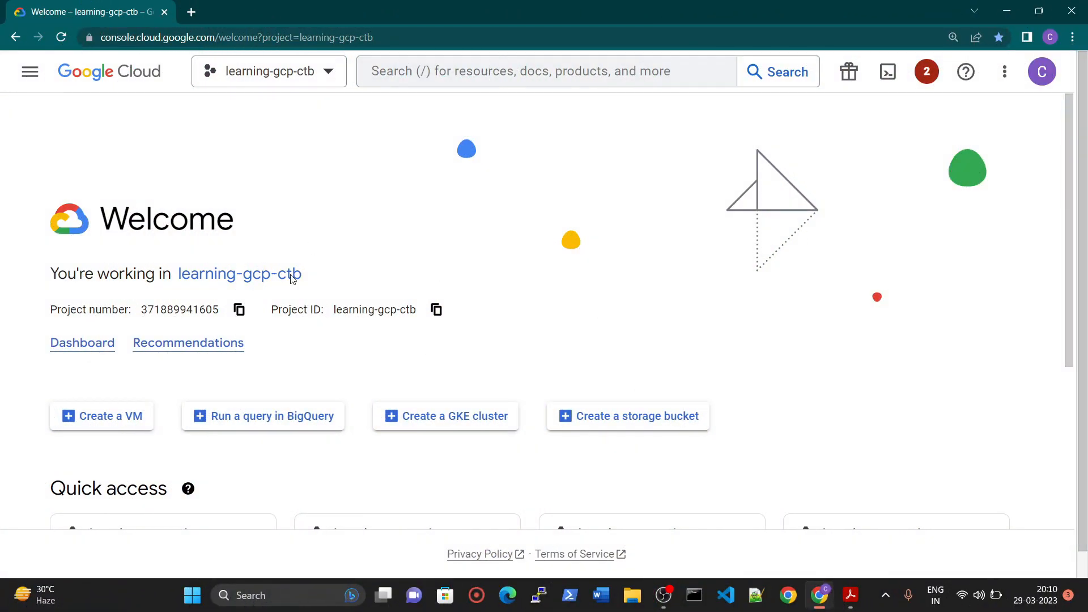
Step: Open the VPC networks page of the learning-gcp-ctb project and start creating a new VPC network
click(30, 71)
mouse_move(129, 412)
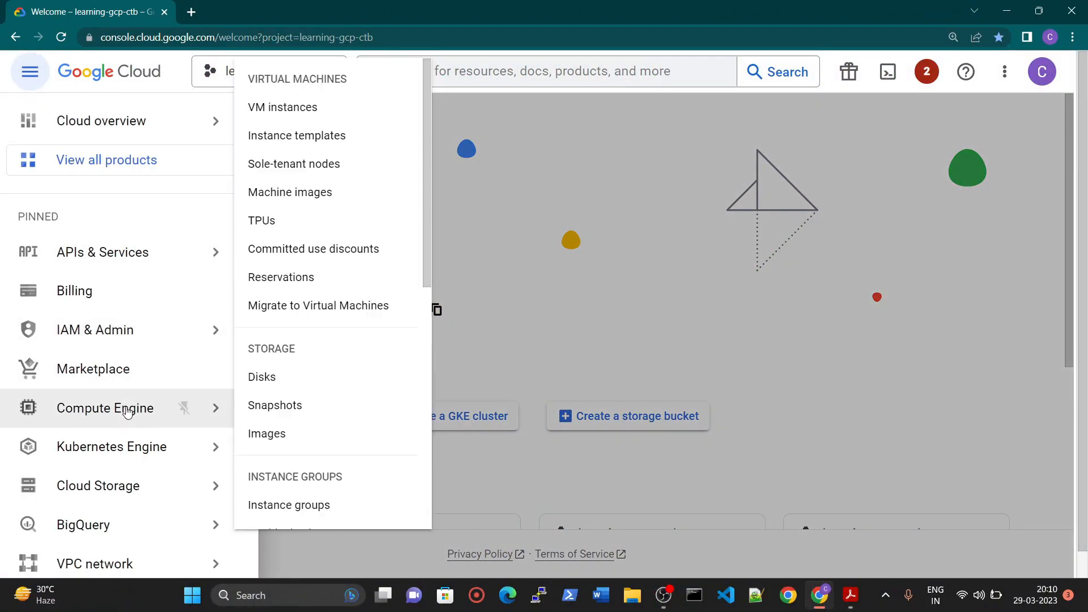
scroll(128, 412, down, 3)
click(130, 424)
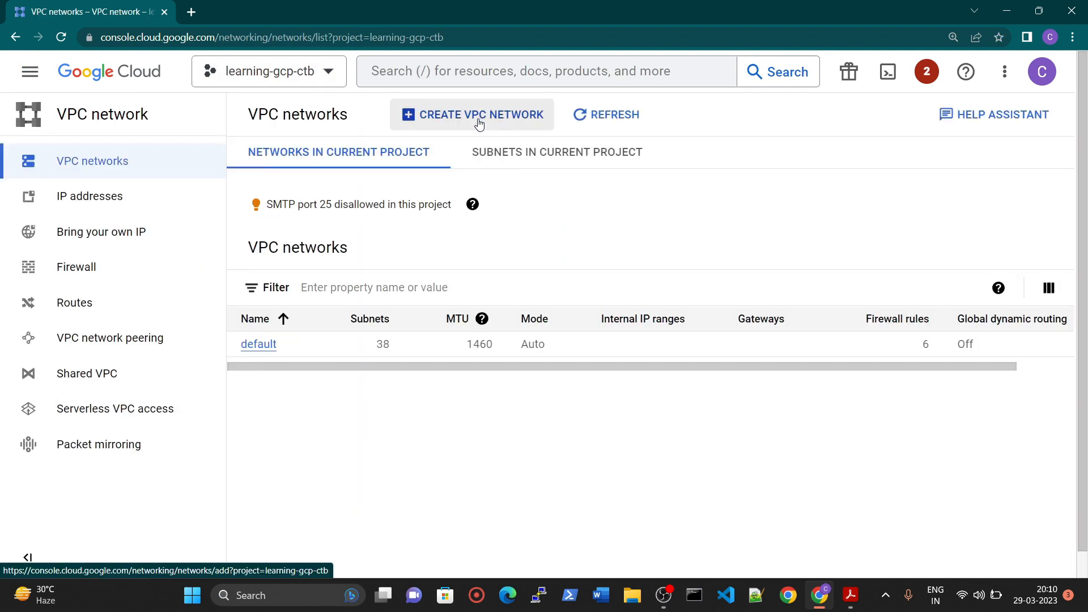
click(479, 121)
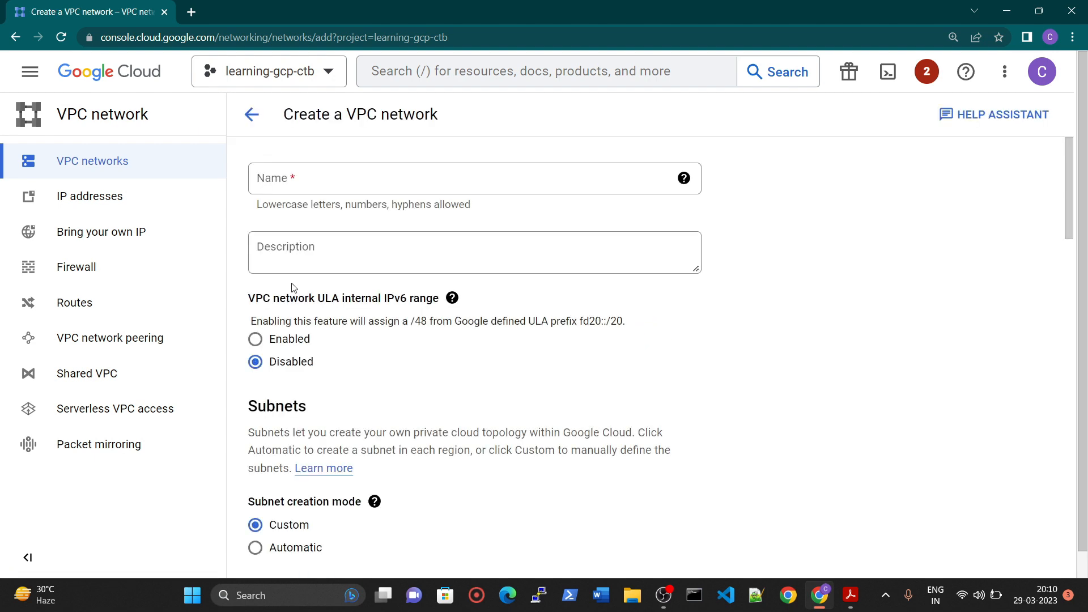
Step: Name the new VPC network vpc-singapore
click(313, 177)
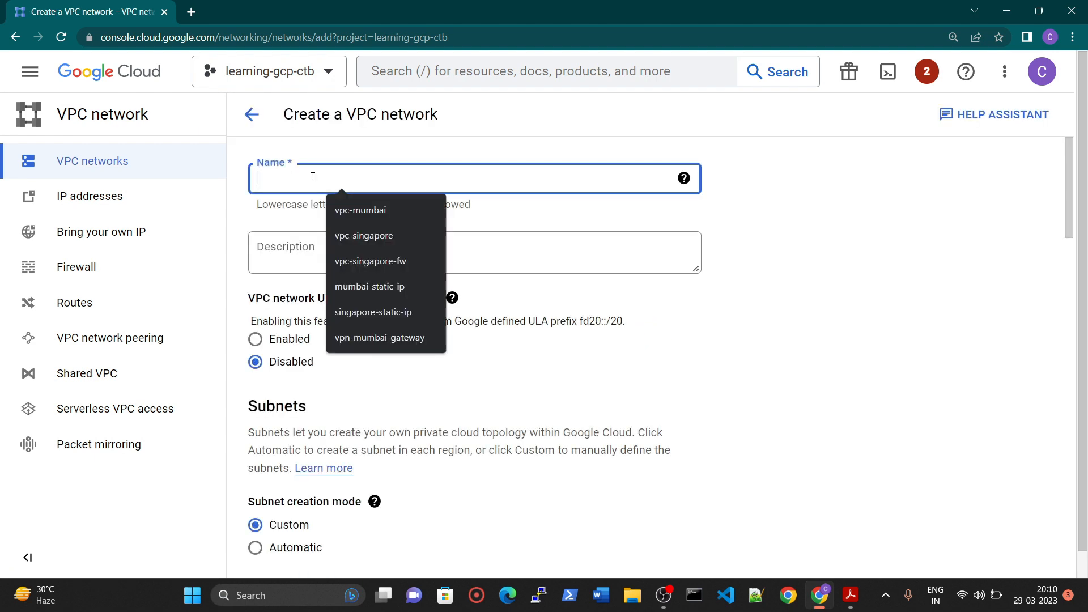
text(vpc)
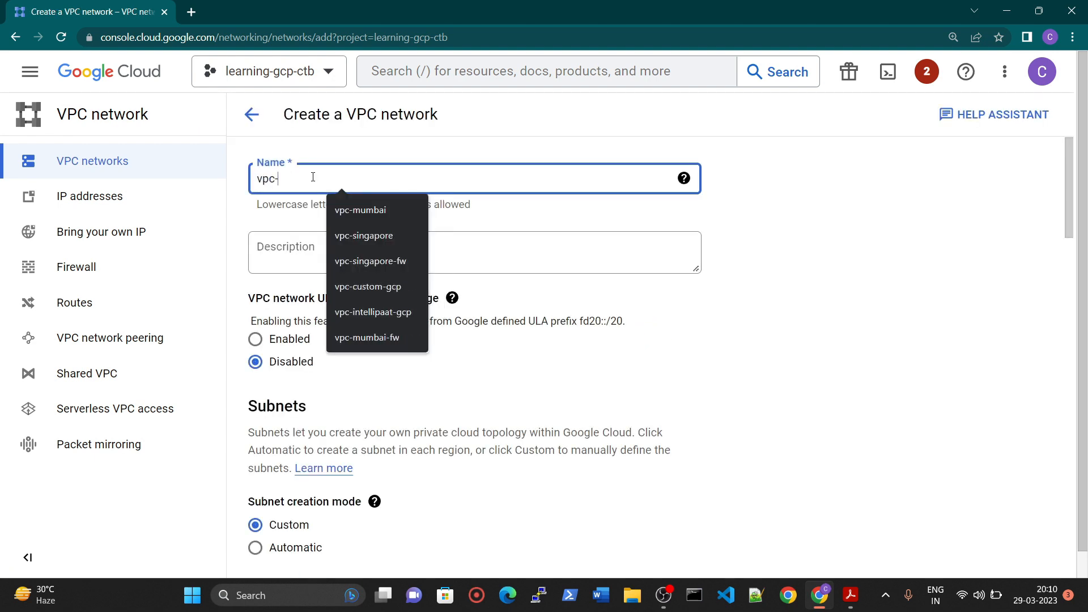
text(-singap)
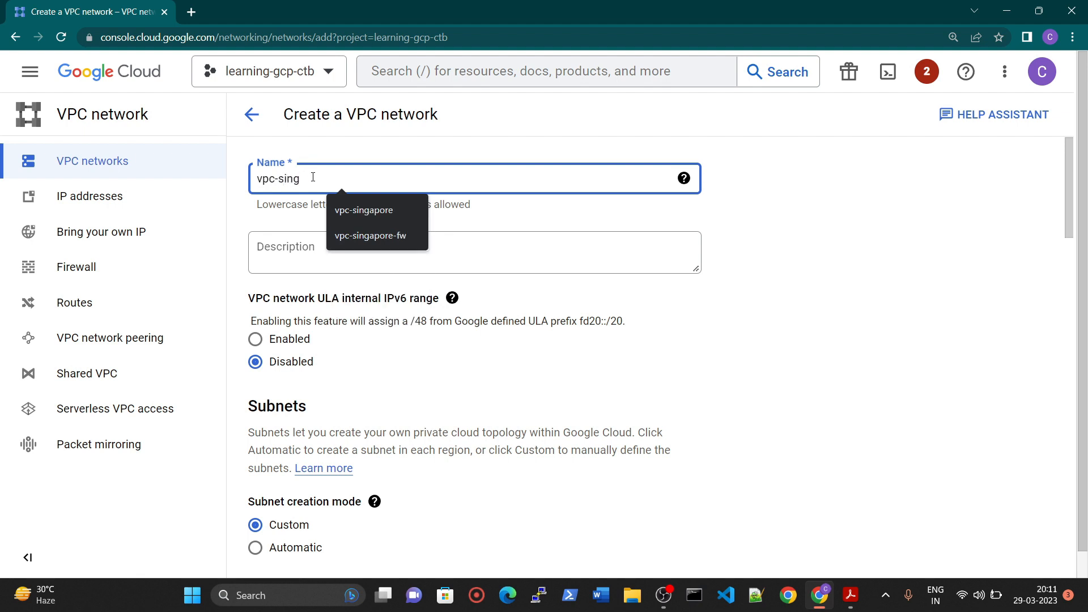
key(BackSpace)
key(BackSpace)
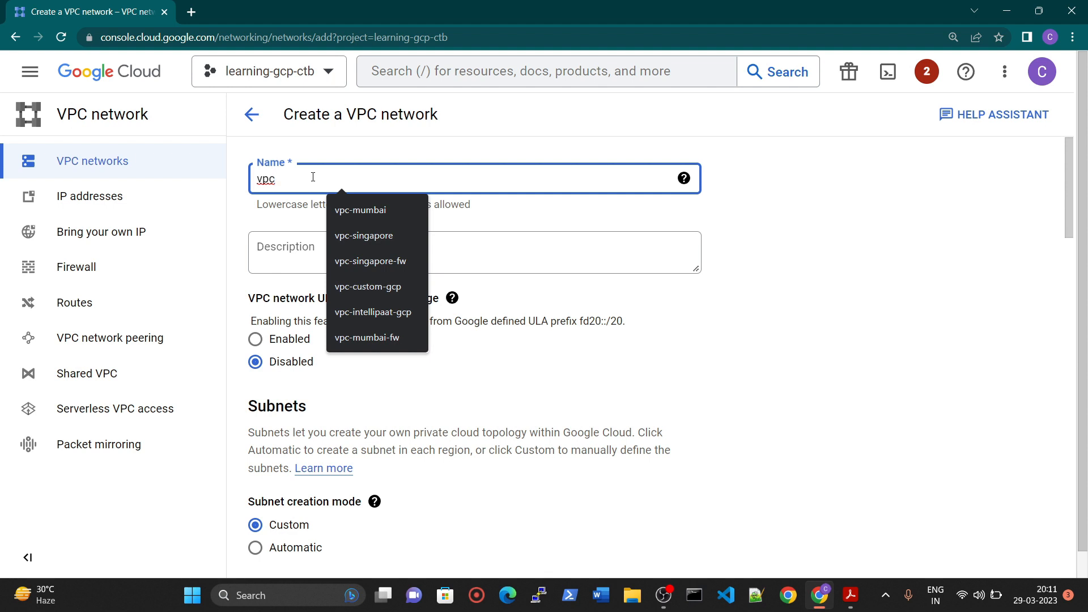
text(singa)
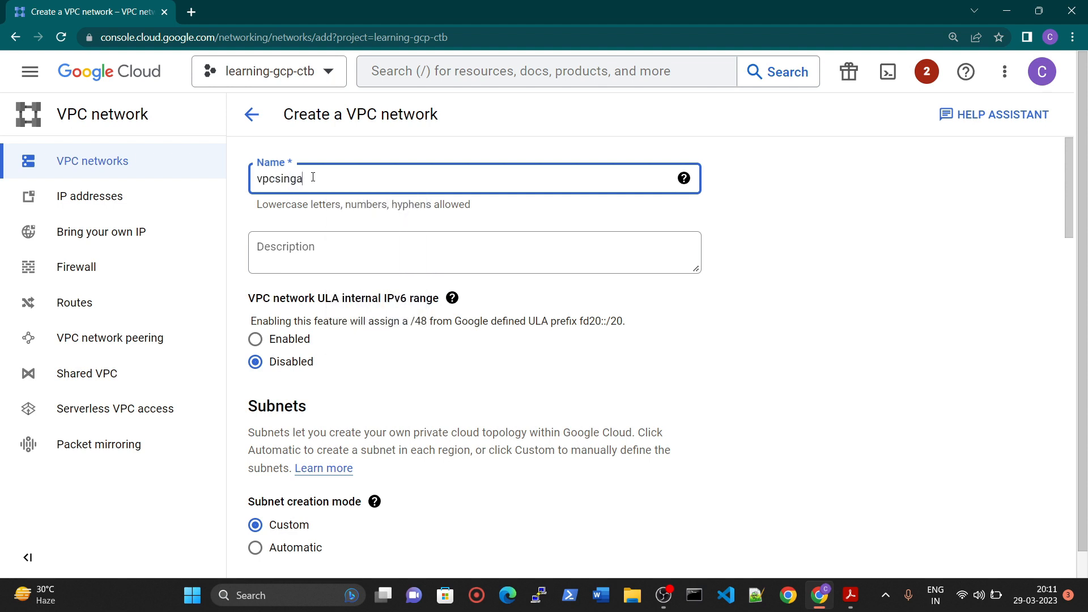
key(BackSpace)
key(BackSpace)
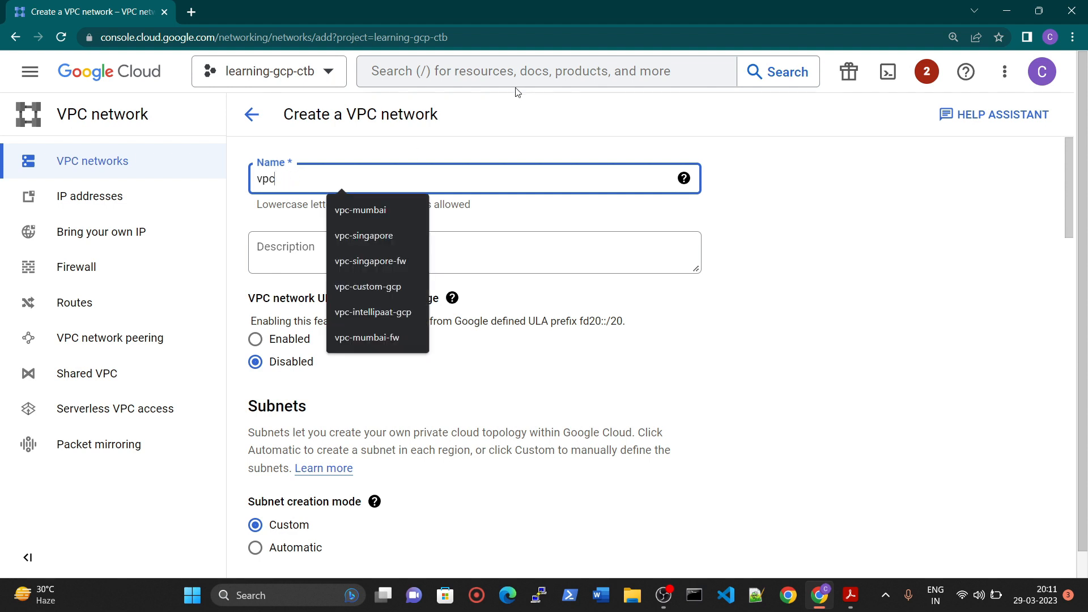
click(359, 238)
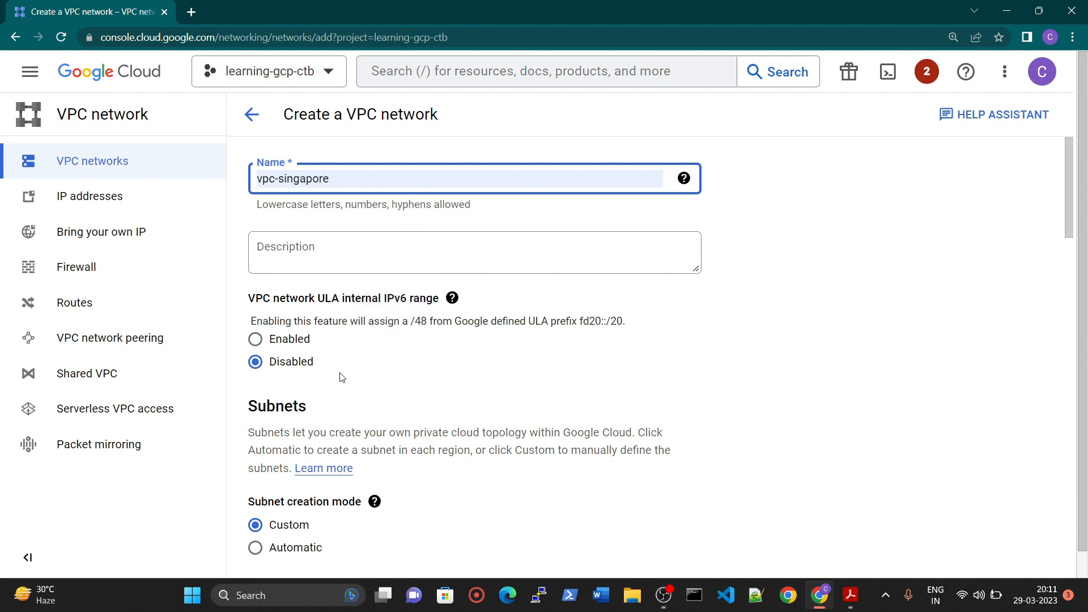
Step: Set the subnet creation mode of the new VPC network to Automatic
scroll(338, 378, down, 1)
scroll(349, 438, down, 1)
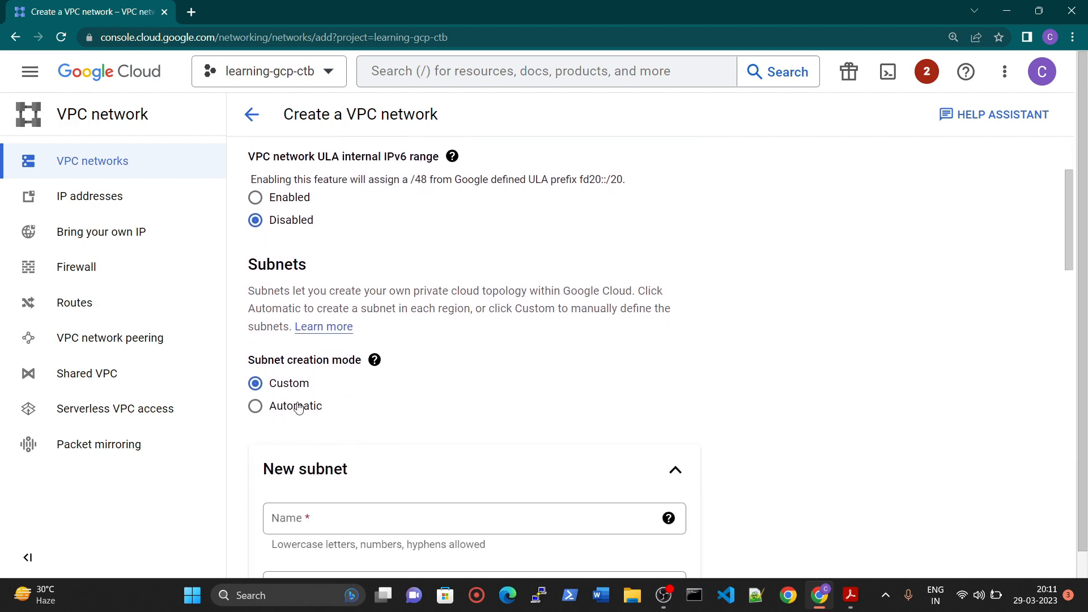
click(283, 410)
scroll(371, 382, down, 15)
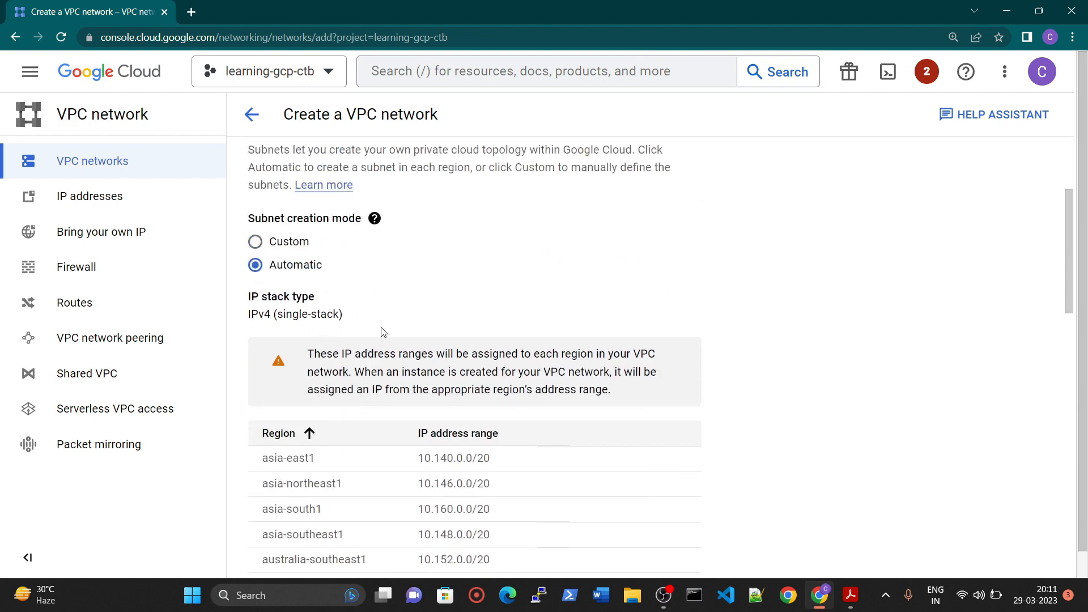
scroll(283, 265, up, 4)
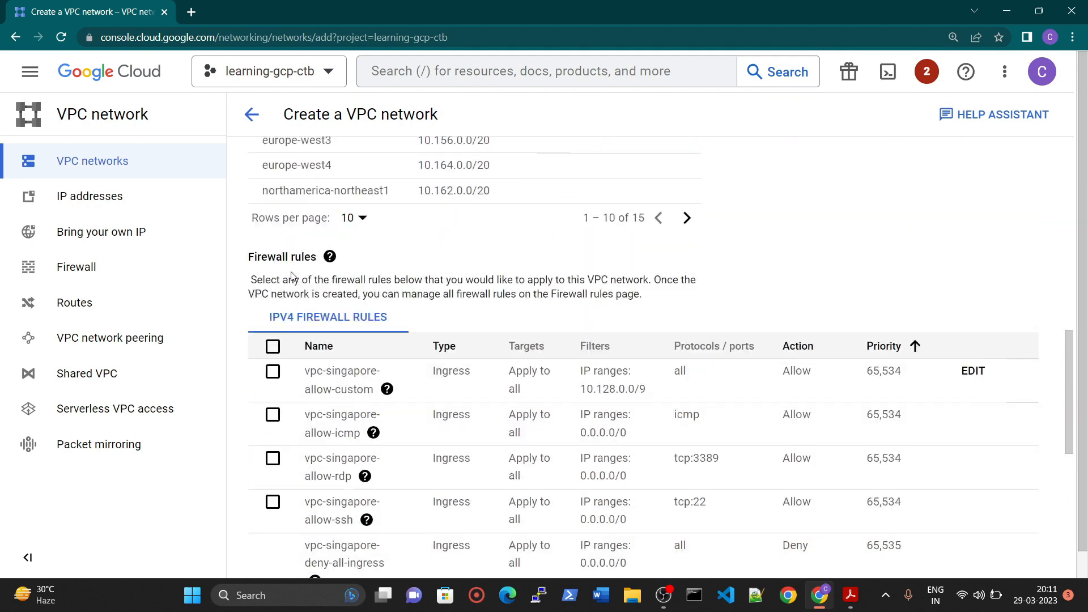
Step: Apply all the selectable IPv4 firewall rules to vpc-singapore, create the network with regional dynamic routing, and refresh the networks list
click(273, 347)
scroll(278, 340, down, 6)
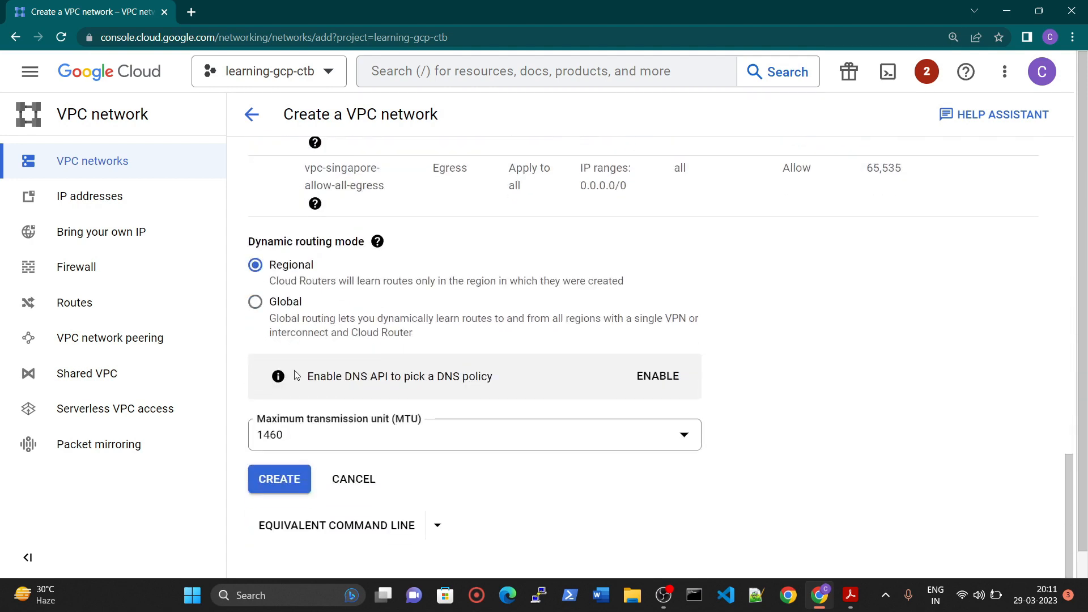
click(300, 479)
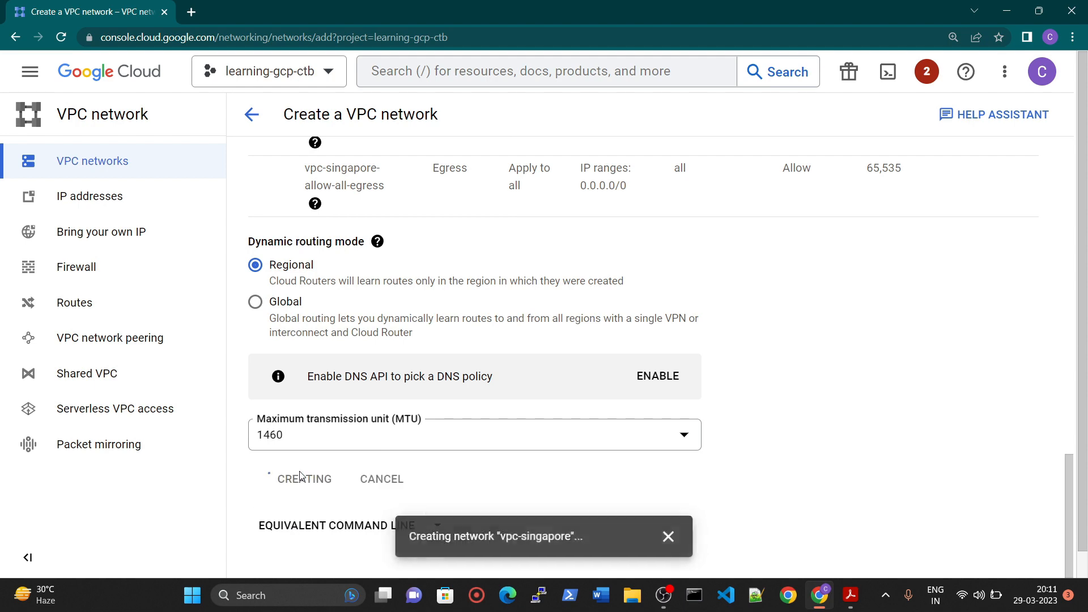
scroll(534, 413, up, 15)
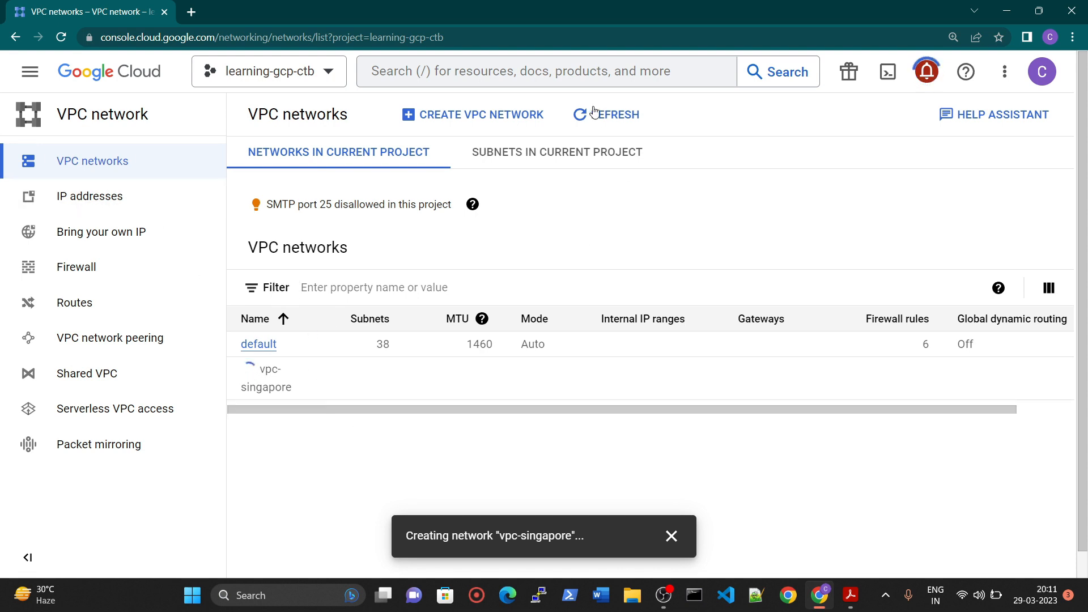
click(623, 114)
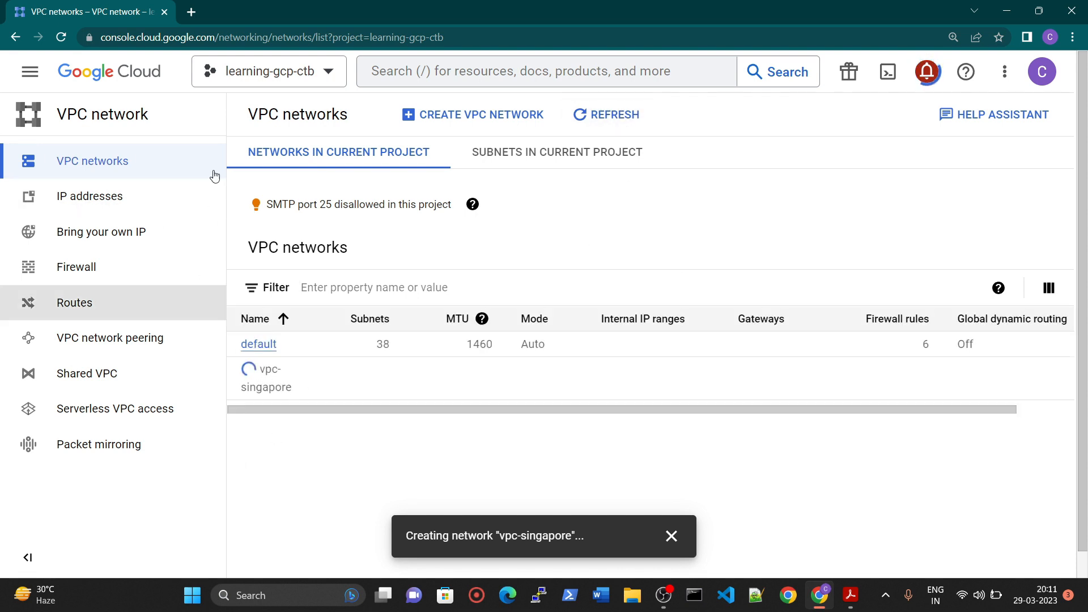
Step: Duplicate the current browser tab and start creating a new VM instance in Compute Engine there
right_click(98, 10)
click(130, 113)
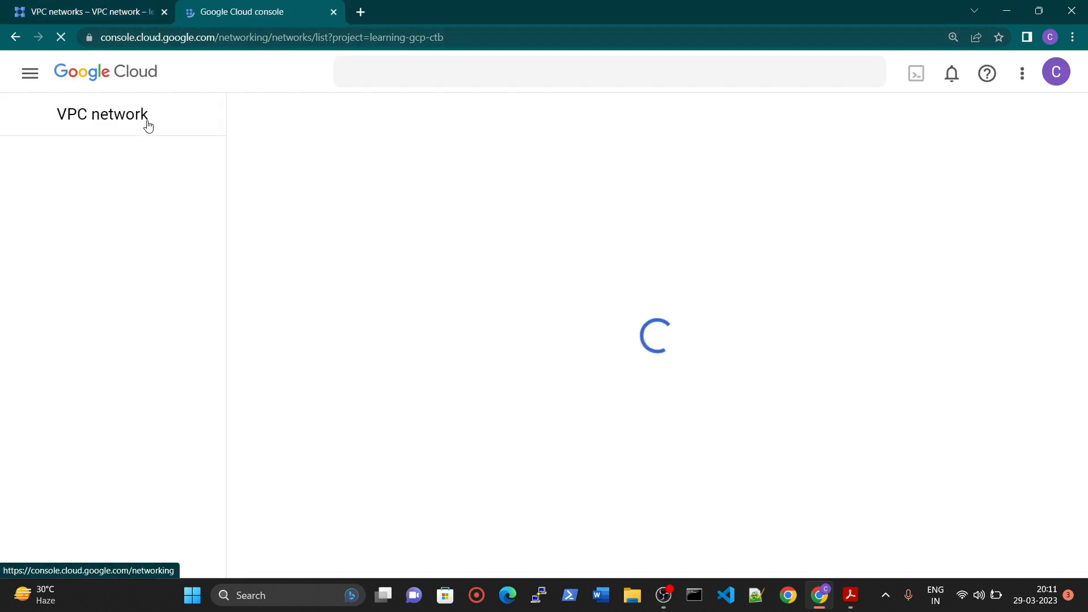
click(32, 70)
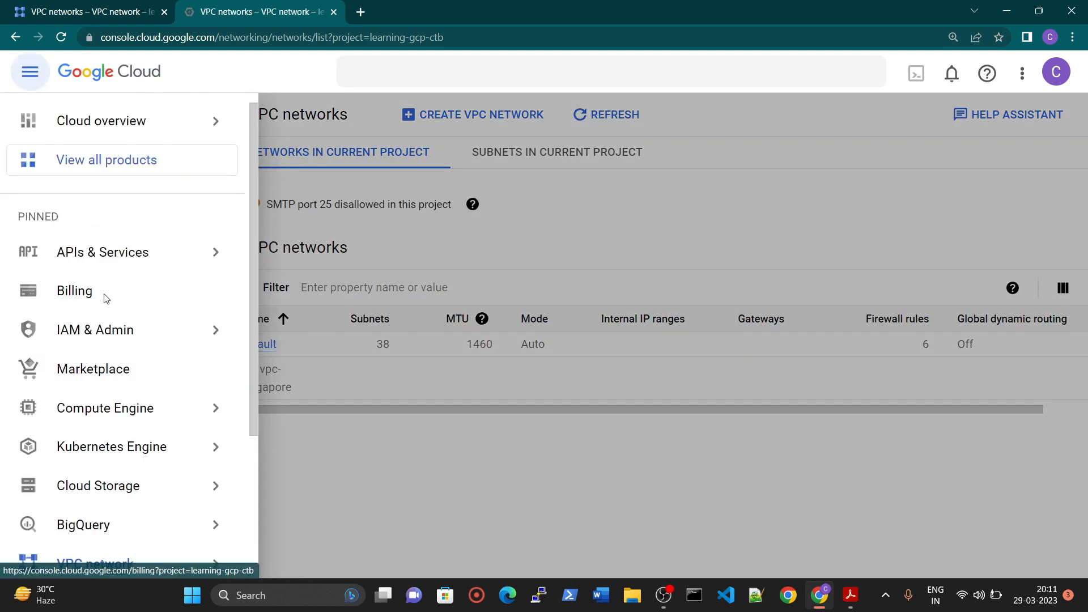
click(132, 408)
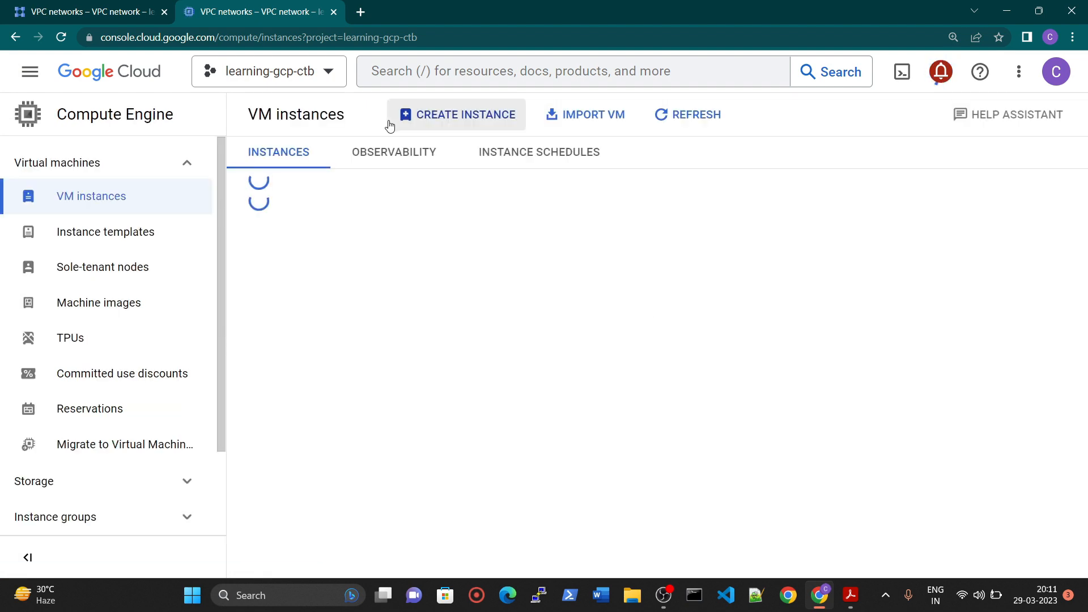
click(462, 116)
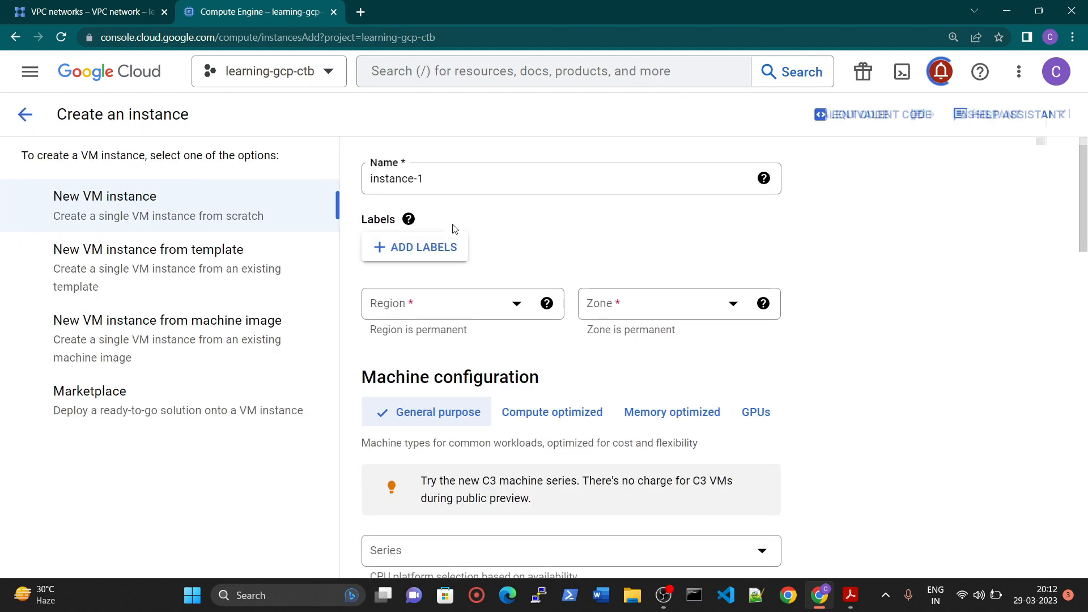
Step: Name the new VM instance instance-snapshot-demo
triple_click(433, 181)
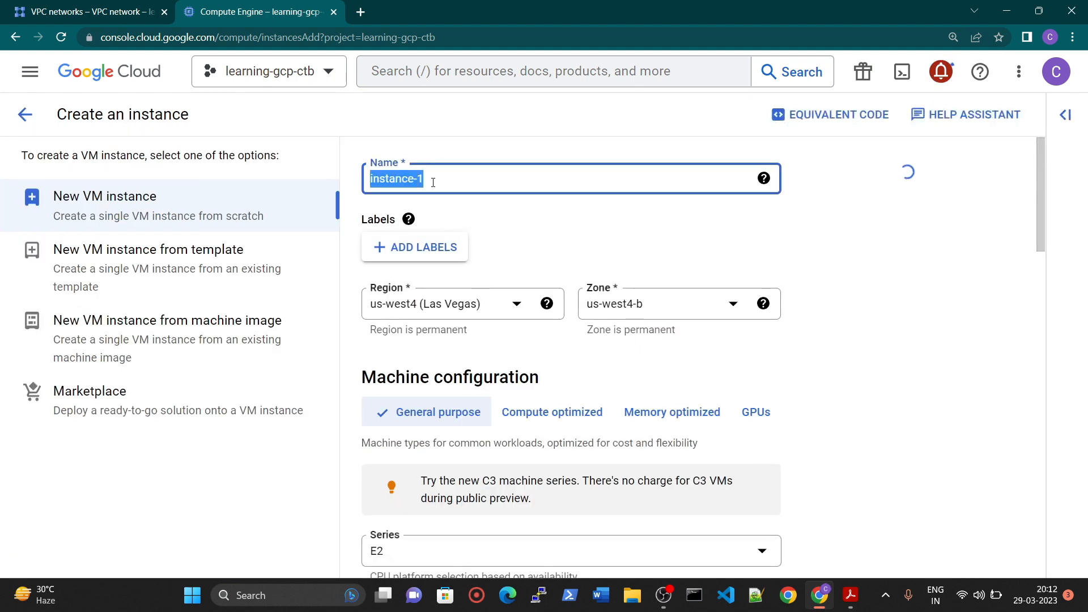
click(464, 178)
key(BackSpace)
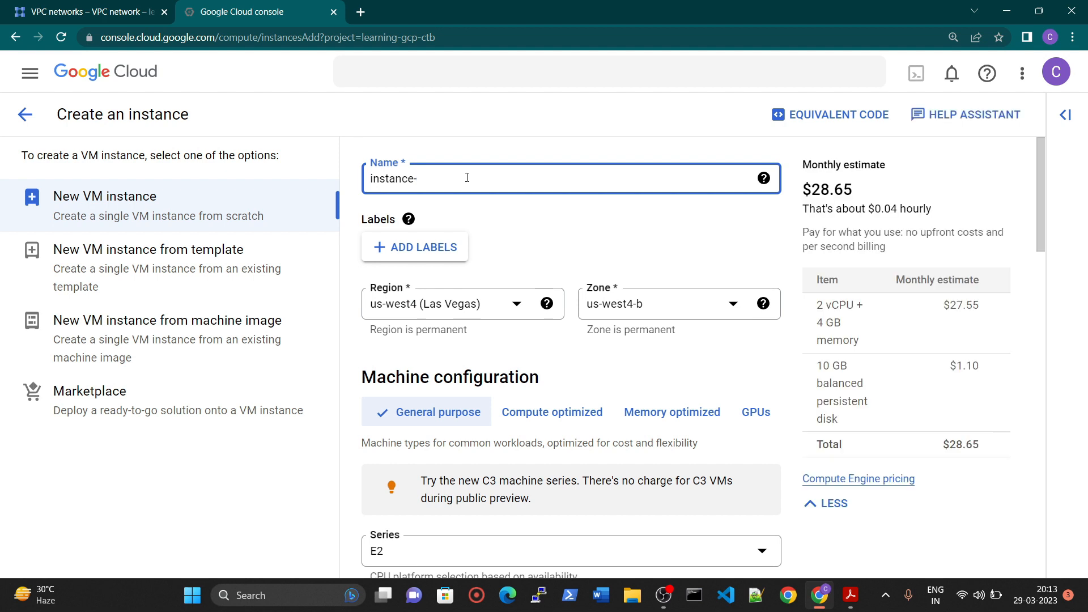
text(snapshot-)
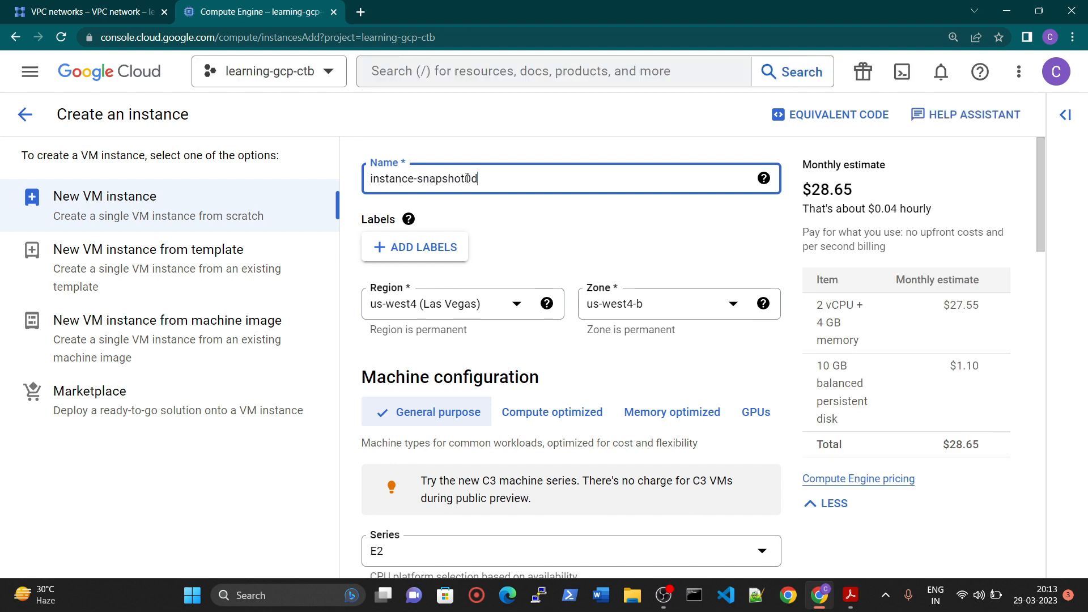
text(demo)
key(Tab)
key(Tab)
key(Tab)
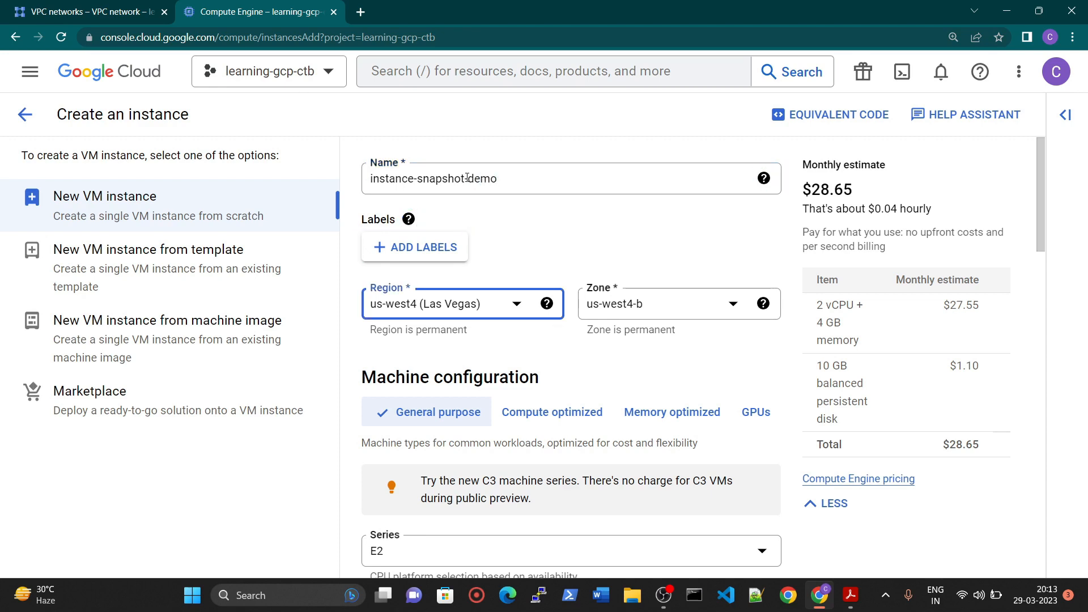
Step: Set the instance's region to asia-south1 (Mumbai) and its machine type to the shared-core E2 option with 1 GB memory
click(484, 306)
scroll(488, 478, down, 3)
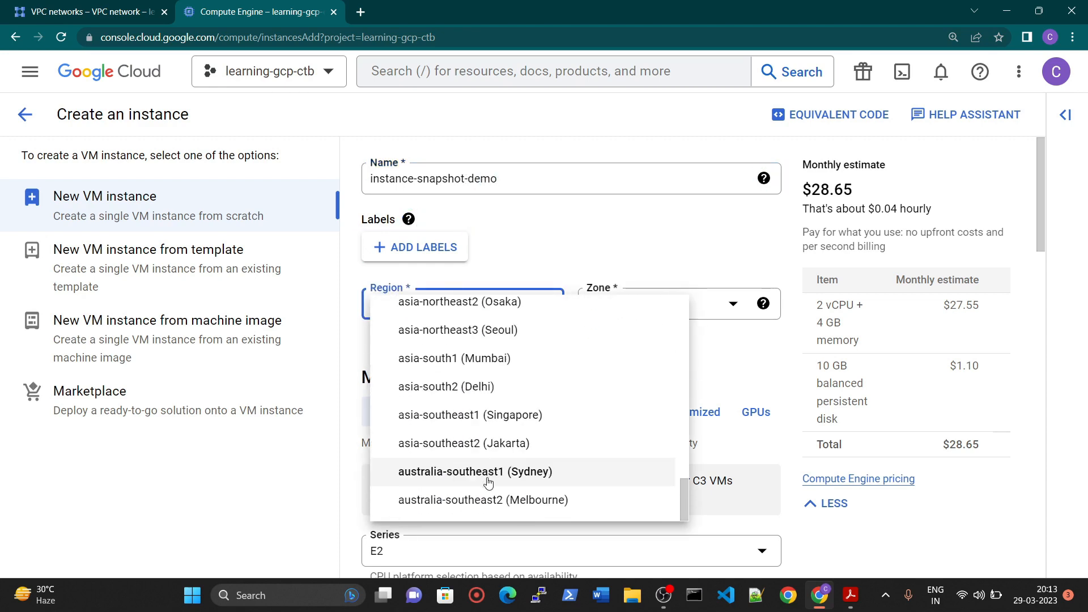
click(494, 358)
scroll(451, 379, down, 5)
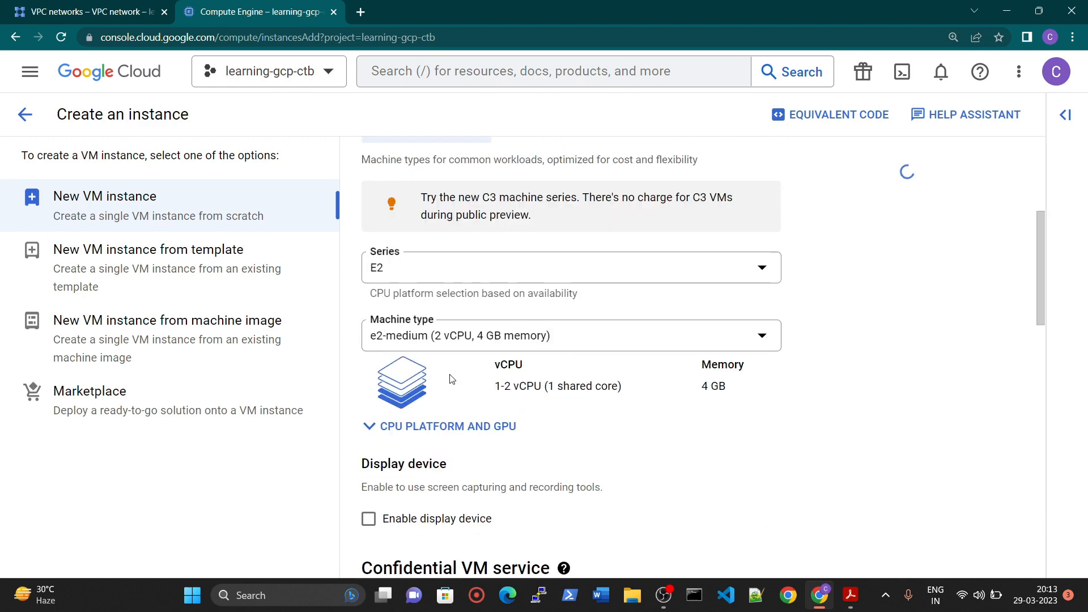
click(445, 341)
click(449, 439)
scroll(507, 351, down, 4)
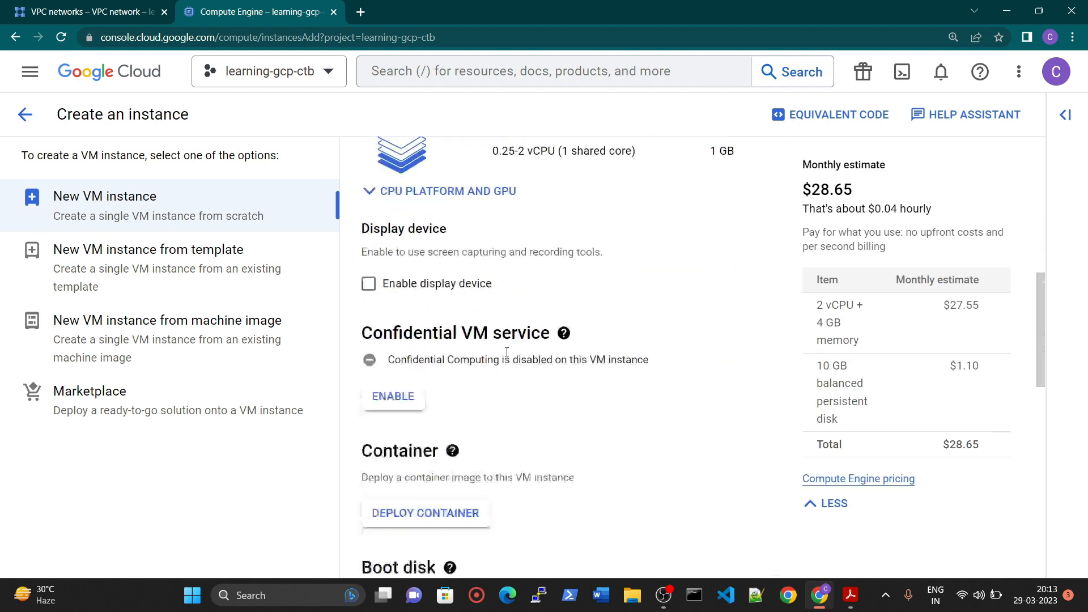
Step: Keep the Debian GNU/Linux 11 boot disk, allow HTTP and HTTPS traffic, and create the instance
scroll(506, 352, down, 7)
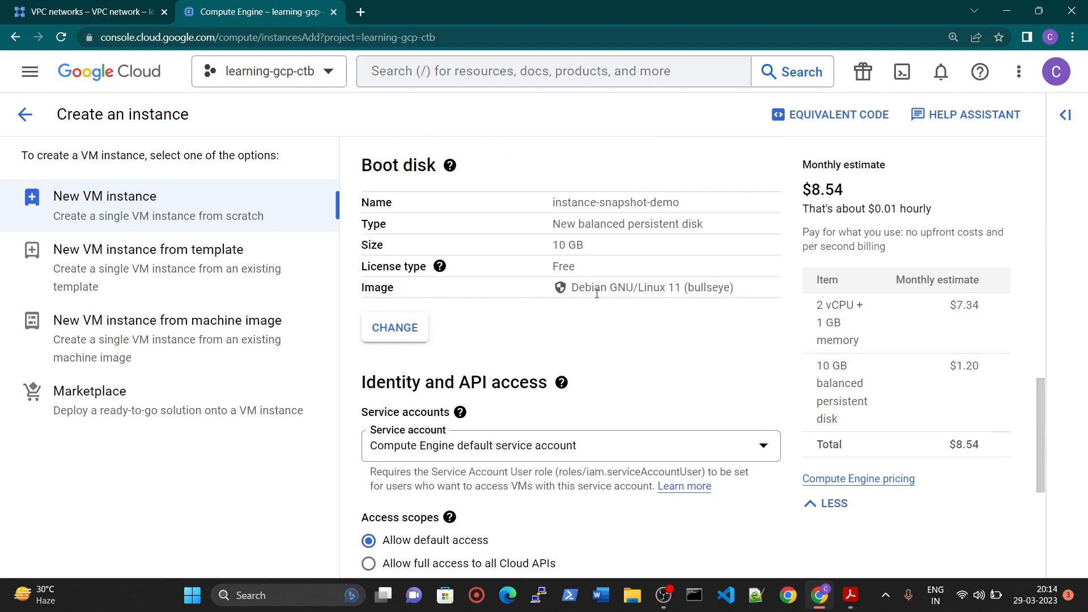
drag(574, 287, 692, 288)
scroll(494, 250, down, 4)
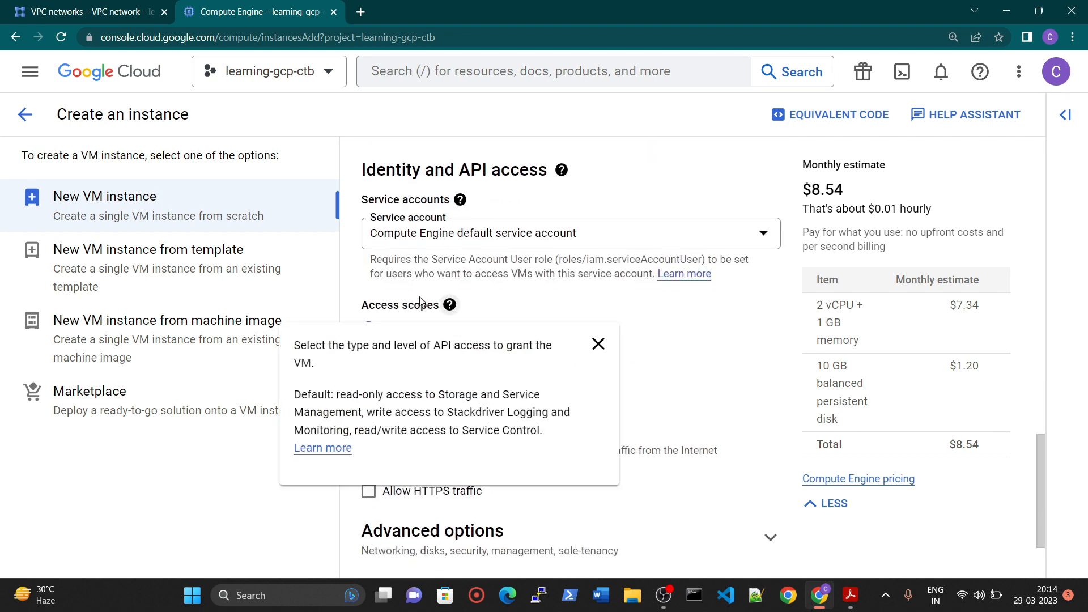
scroll(497, 263, down, 2)
click(437, 357)
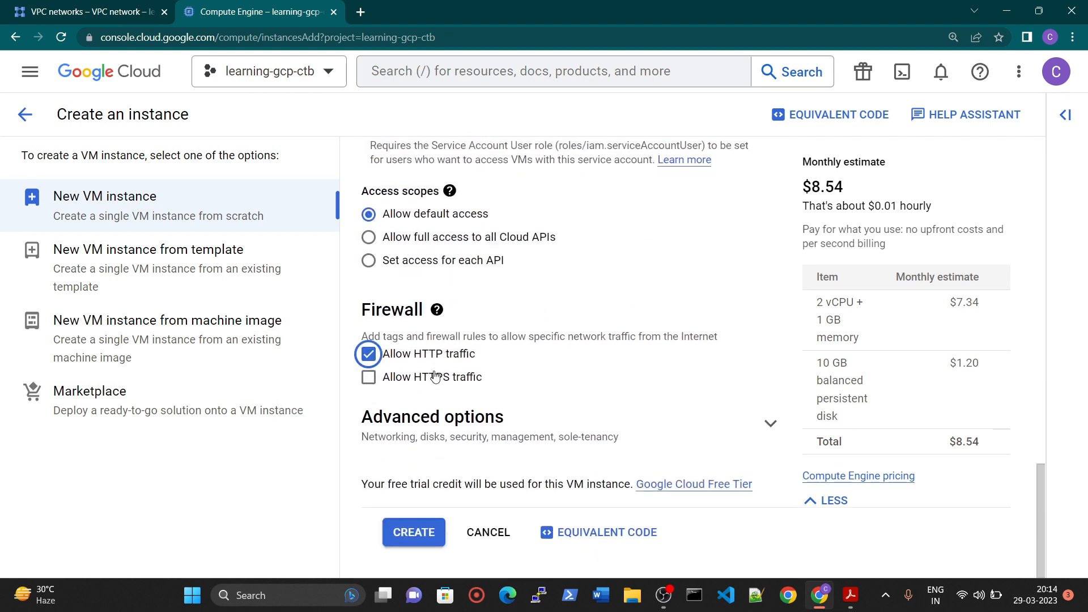
click(434, 381)
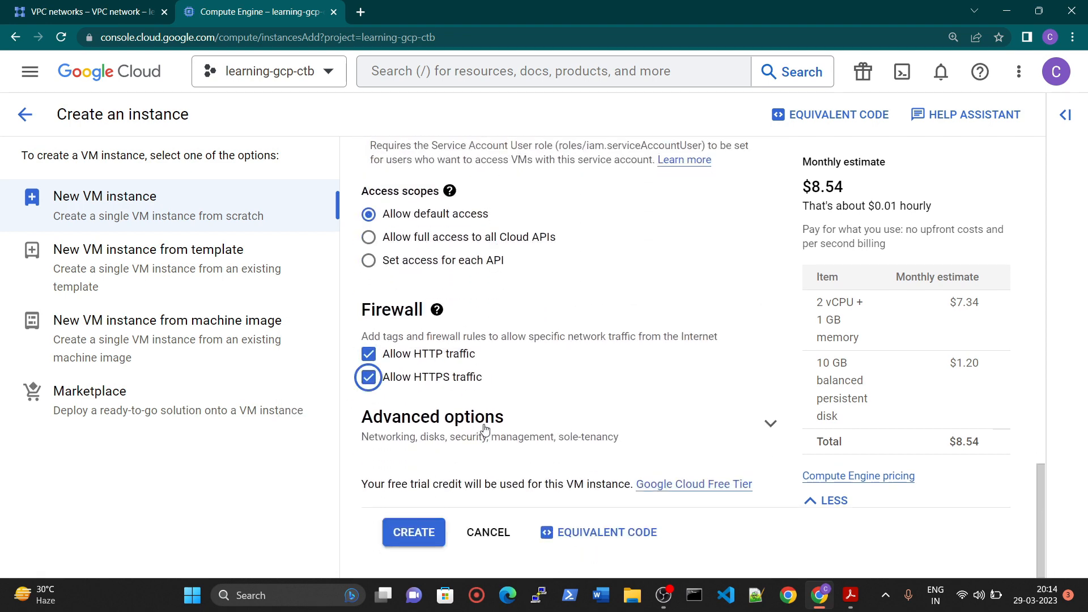
click(418, 536)
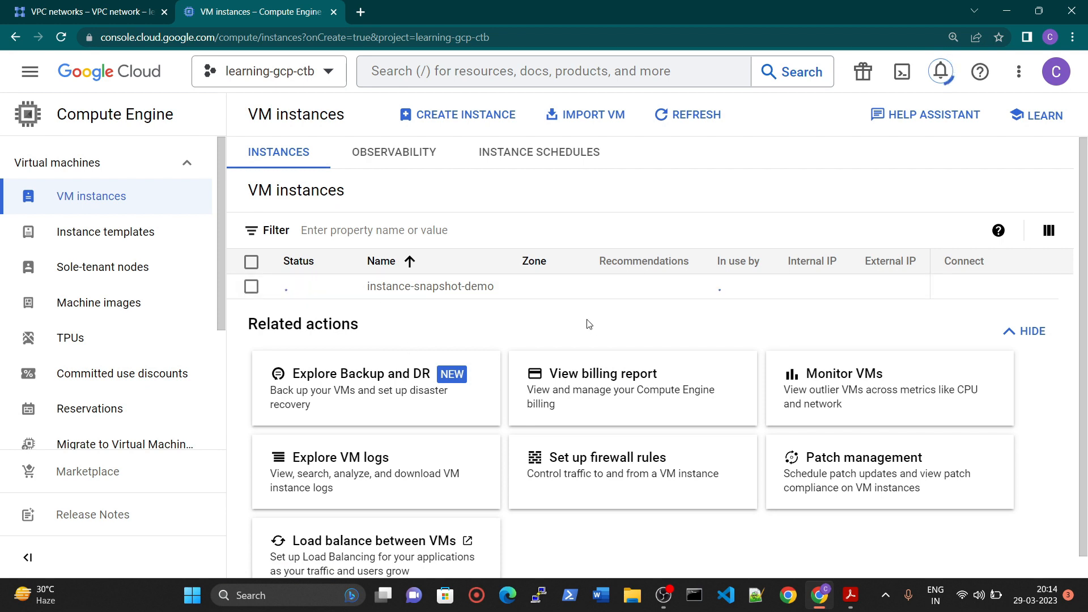
click(680, 114)
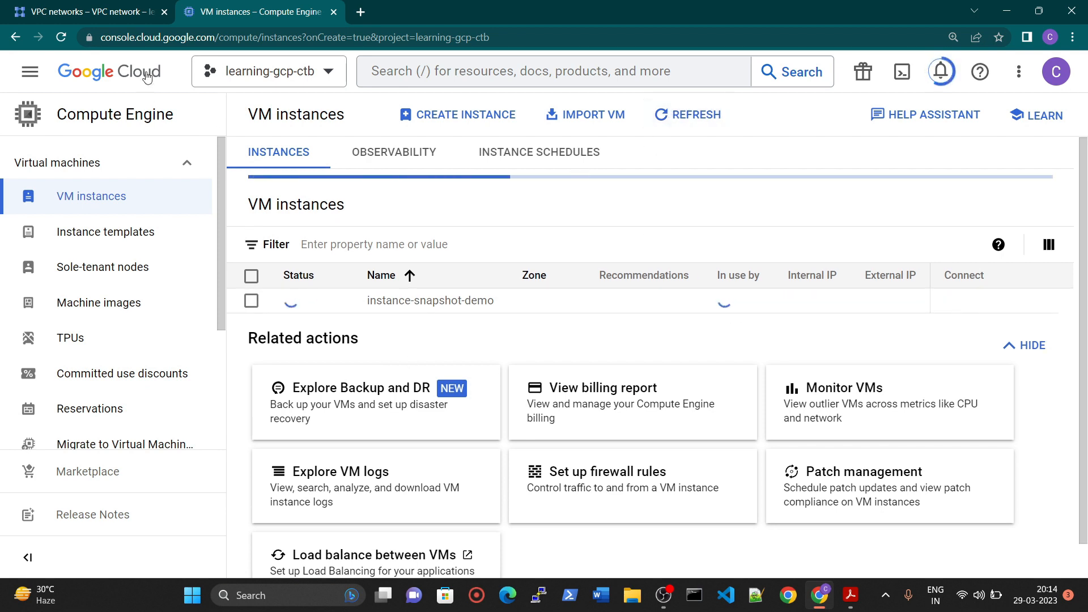
Step: Reload the VM instances page and check the creation status of vpc-singapore in the VPC networks tab
click(60, 37)
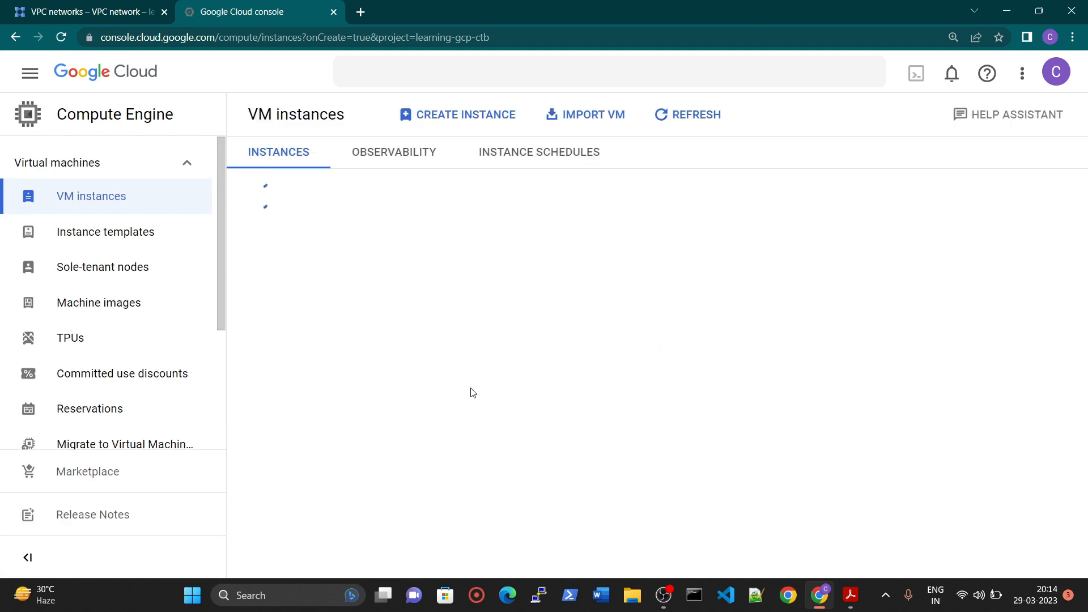
click(69, 7)
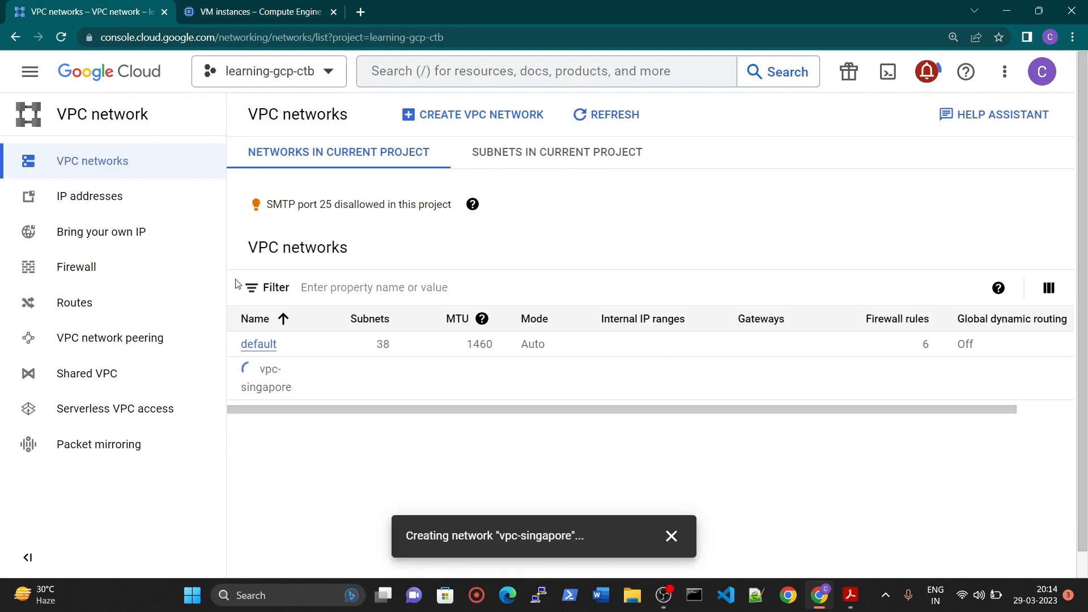
click(302, 13)
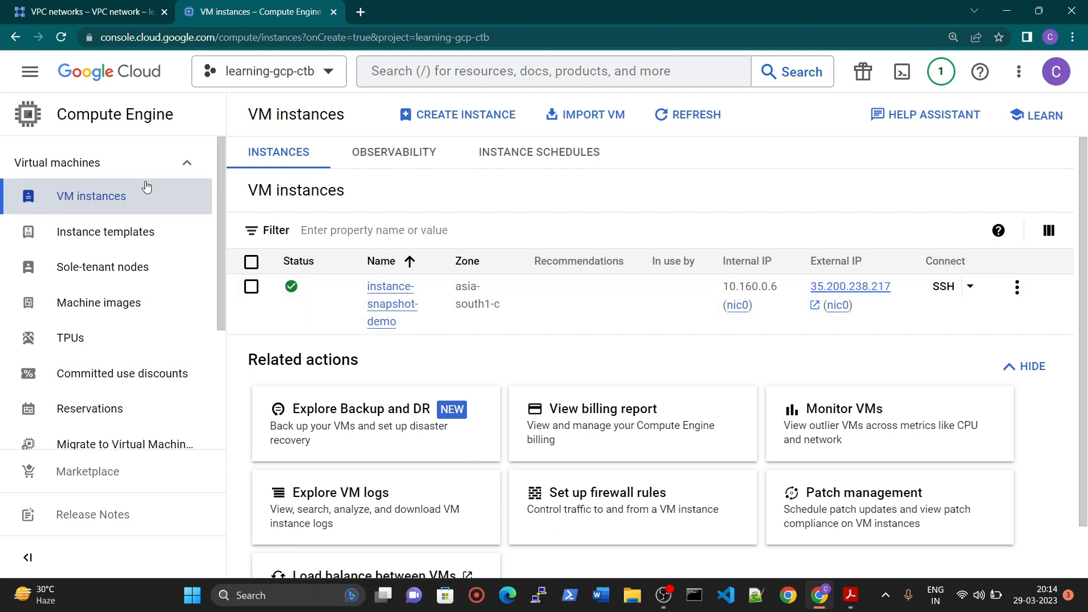
scroll(142, 364, down, 2)
scroll(139, 351, down, 1)
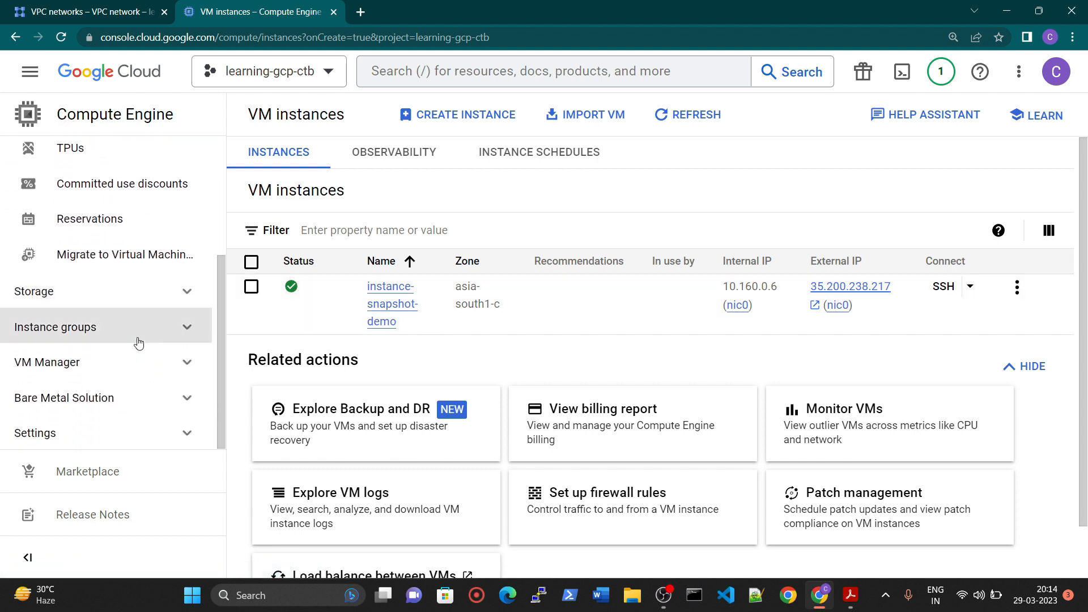
scroll(136, 253, up, 3)
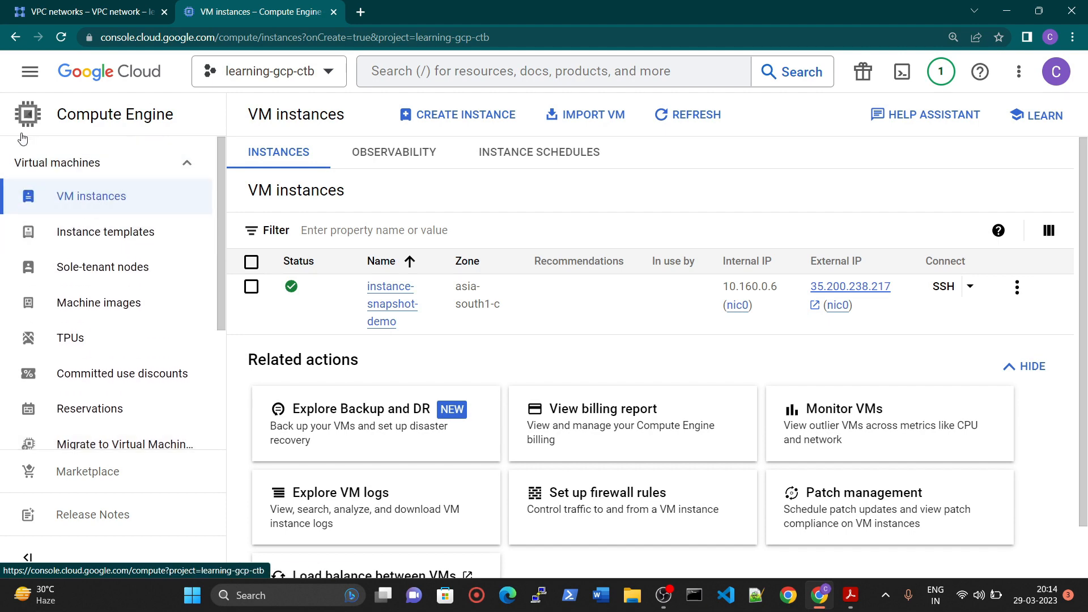
click(434, 69)
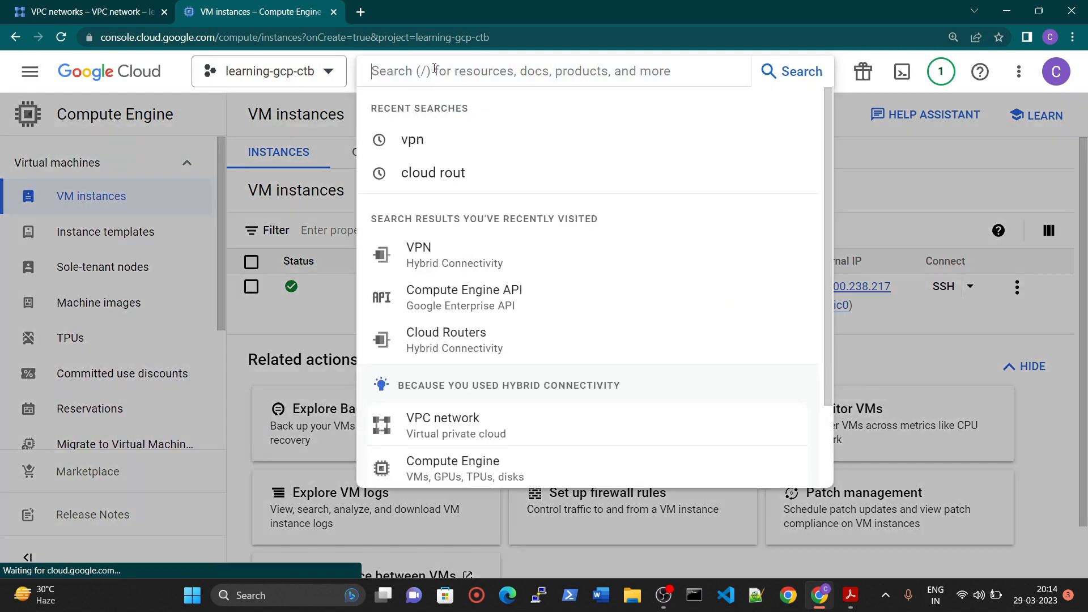
text(snap)
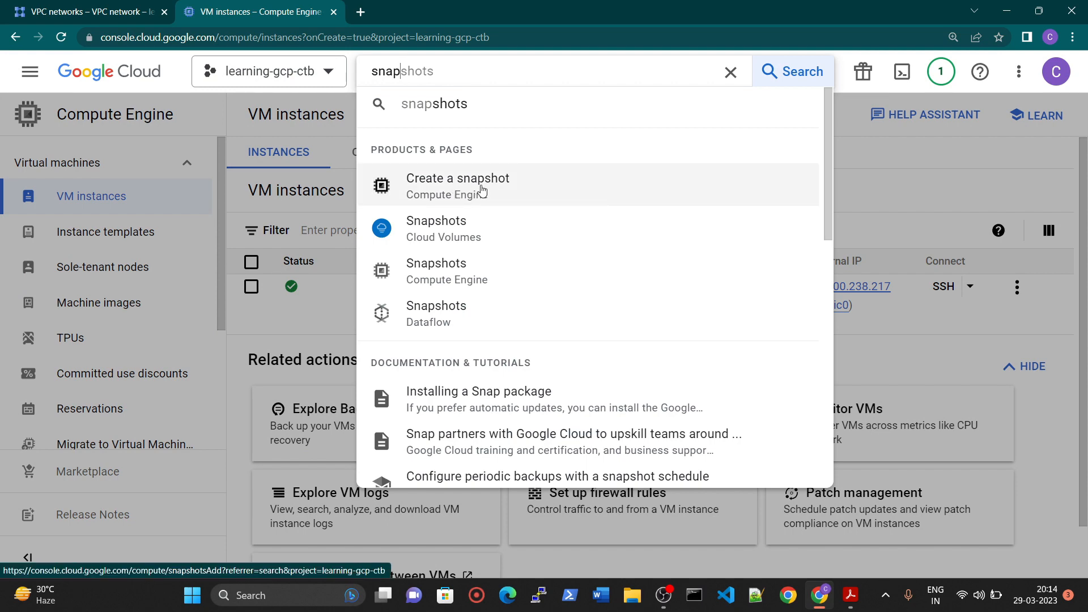
click(96, 153)
click(34, 118)
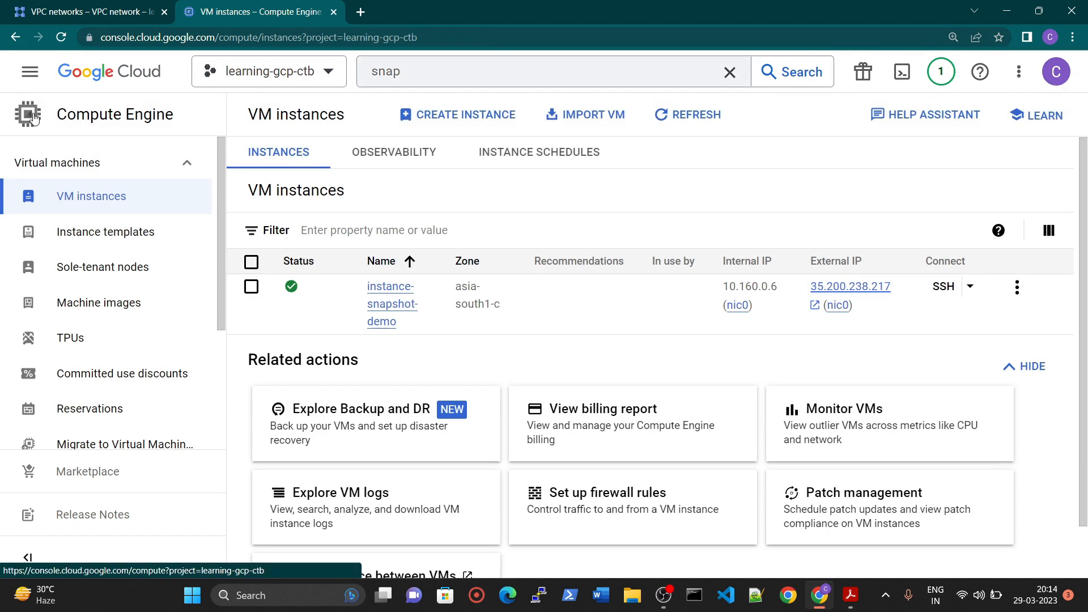
Step: Open the Compute Engine Snapshots page and read its introductory description of what snapshots are used for
click(30, 71)
mouse_move(86, 427)
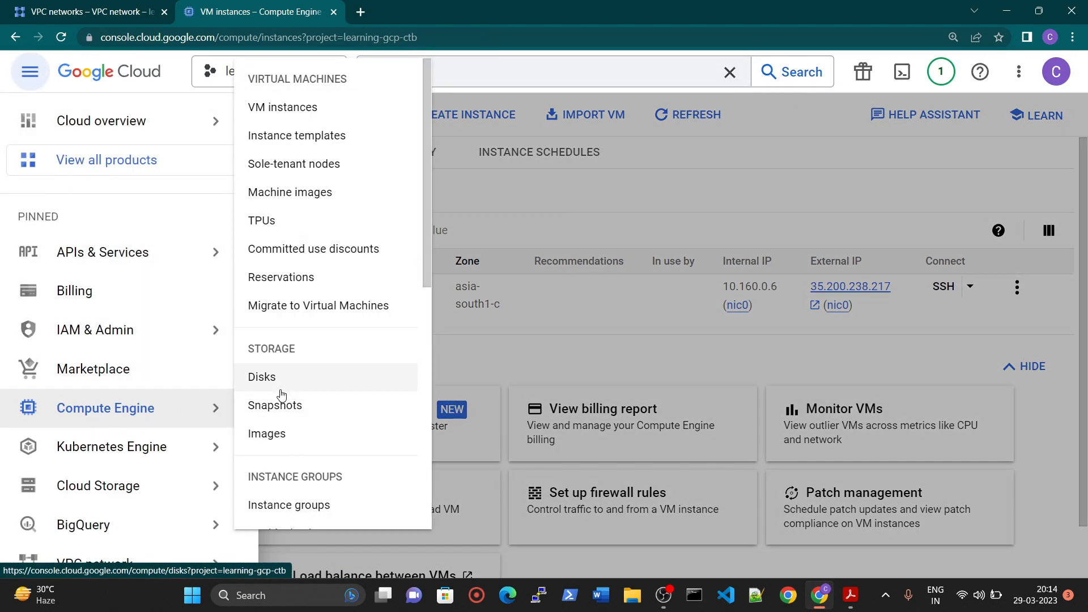
click(280, 410)
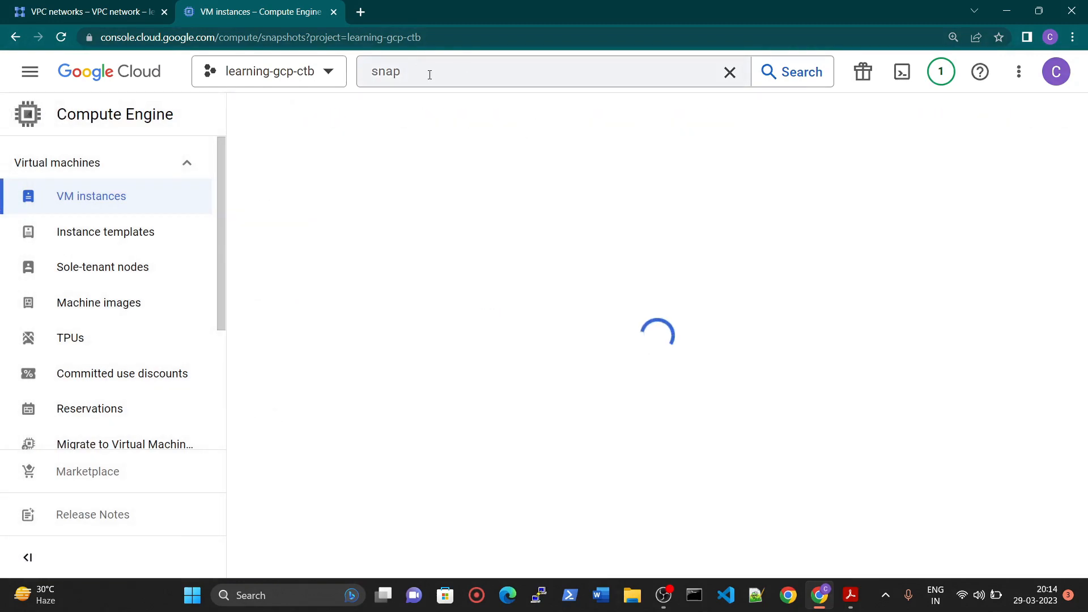
click(413, 78)
click(311, 135)
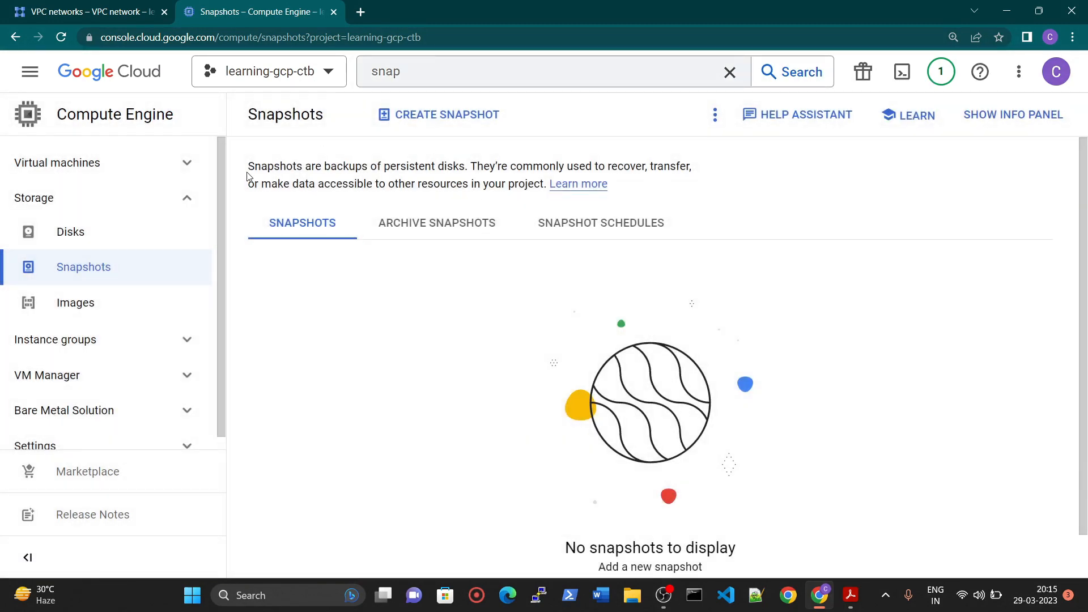
drag(248, 176, 526, 195)
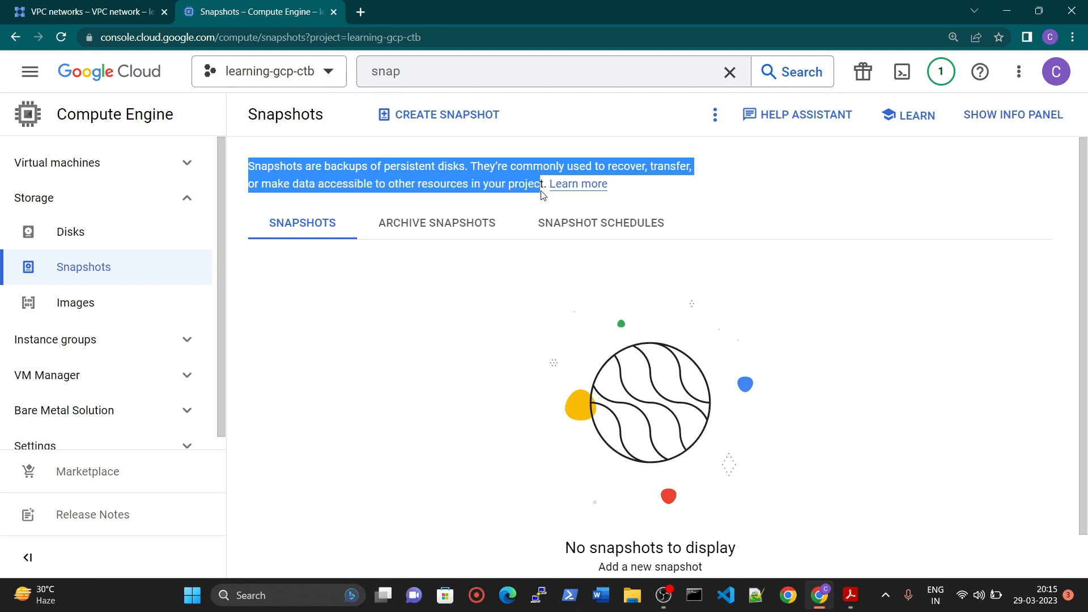
click(376, 174)
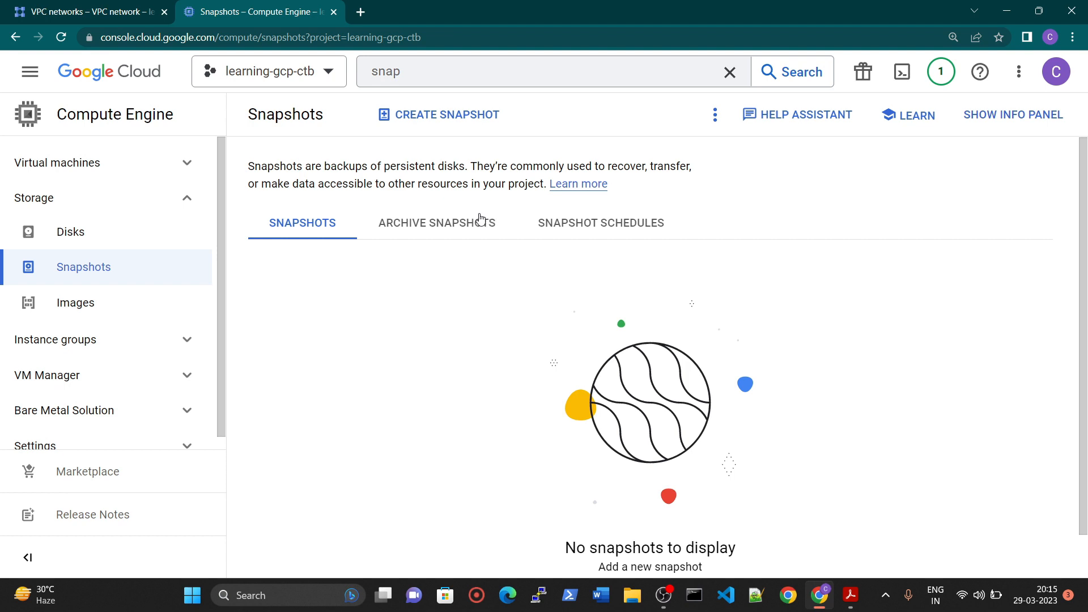
Step: Start creating a new snapshot and name it snapshot-move-to-sg
click(464, 114)
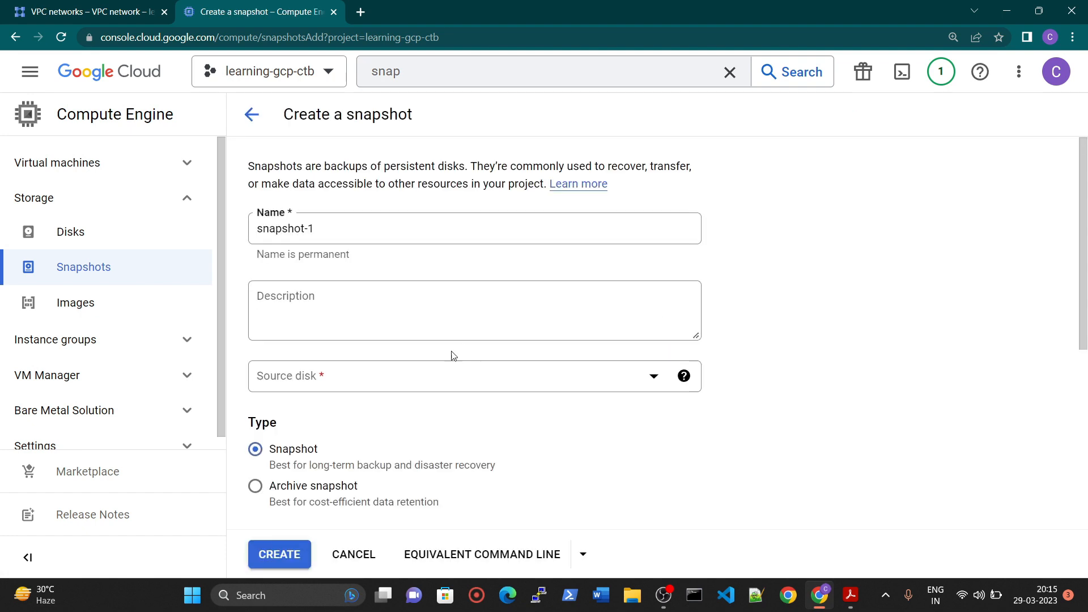
click(371, 231)
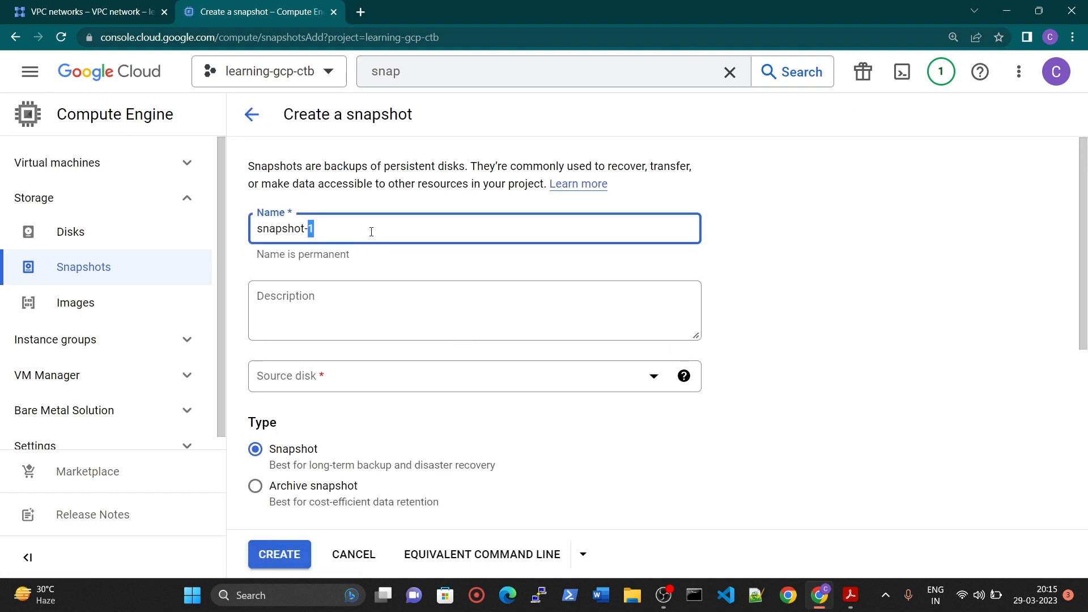
text(move)
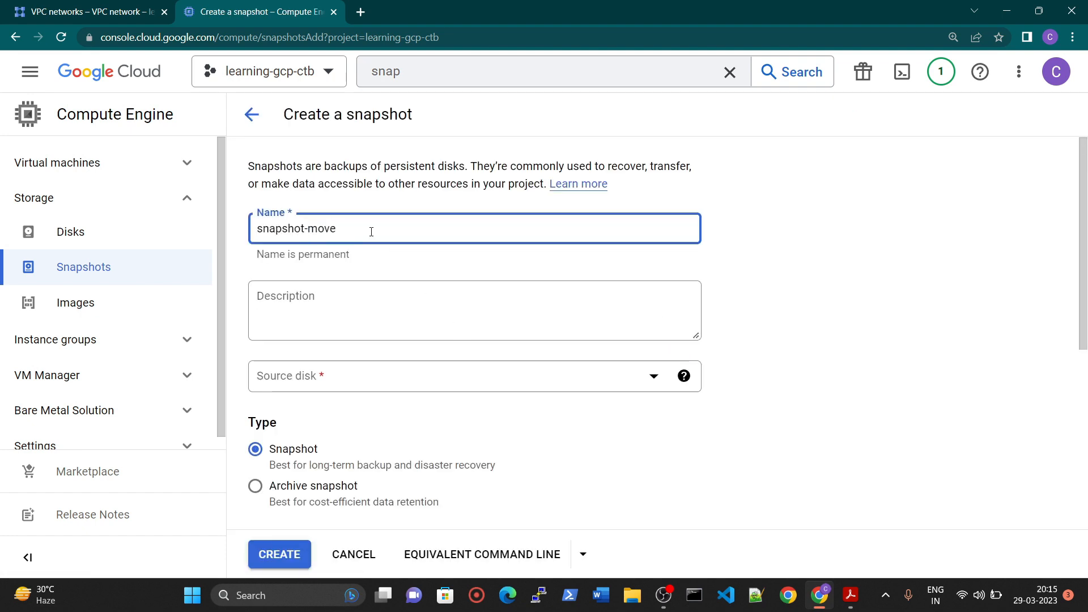
text(-to)
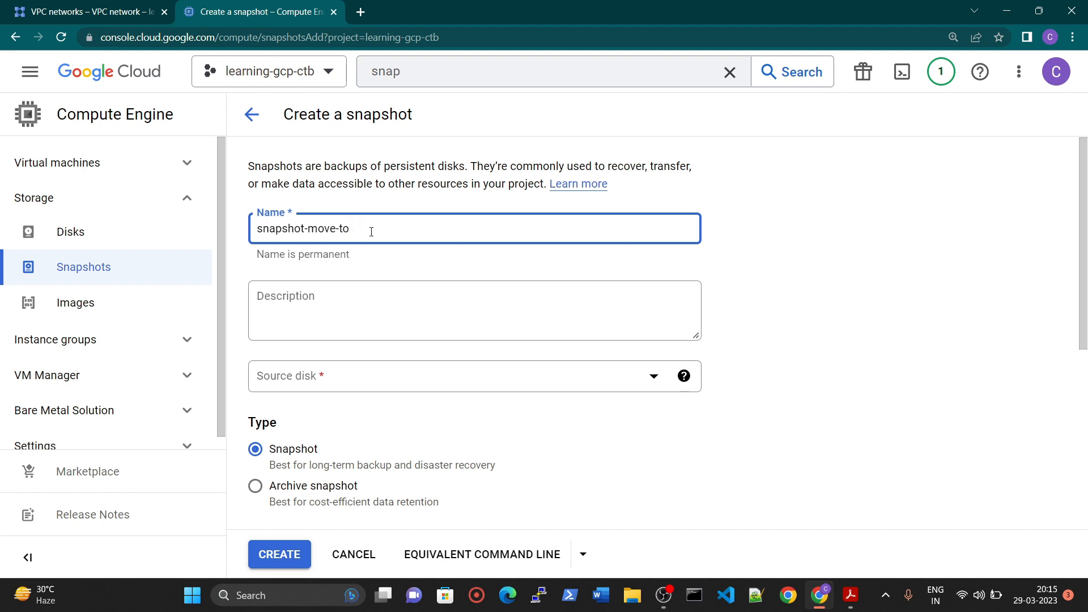
text( s-gi)
Step: Duplicate the snapshot creation tab and open the Compute Engine VM instances list in the copy
right_click(244, 12)
click(309, 103)
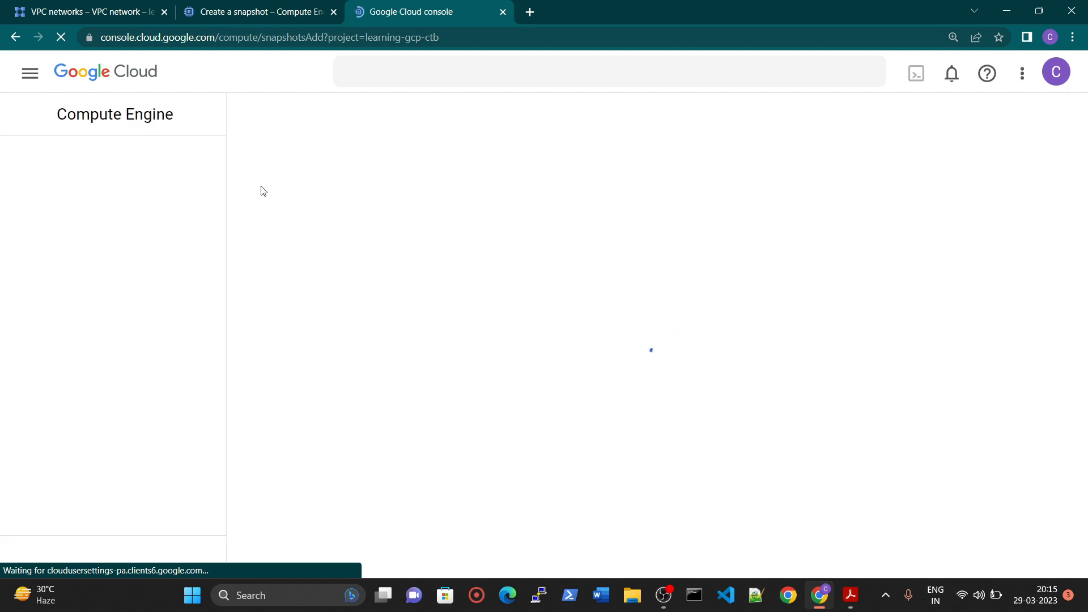
click(26, 71)
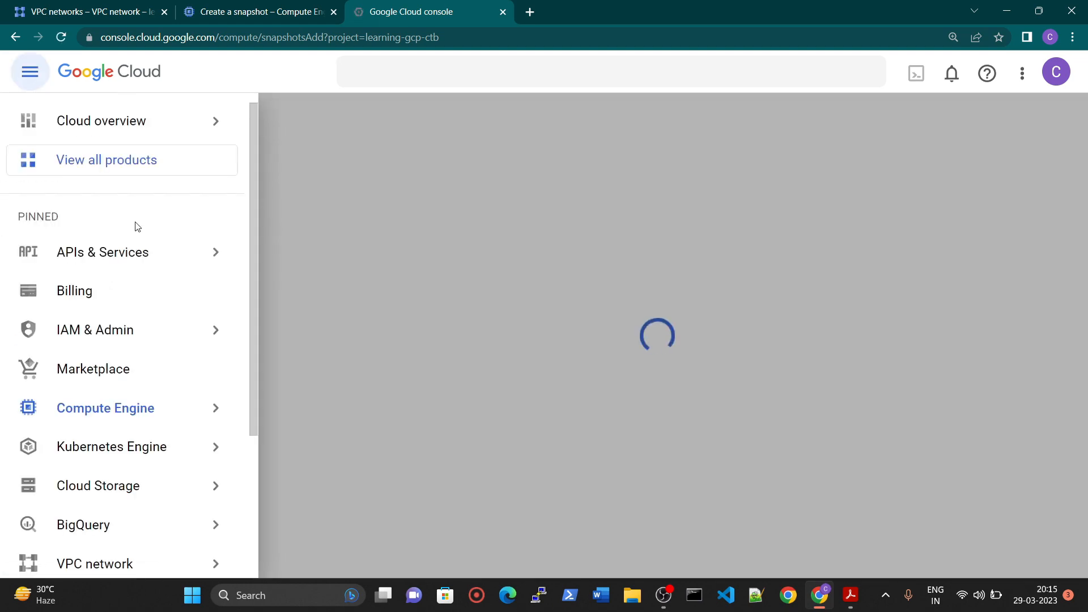
click(126, 418)
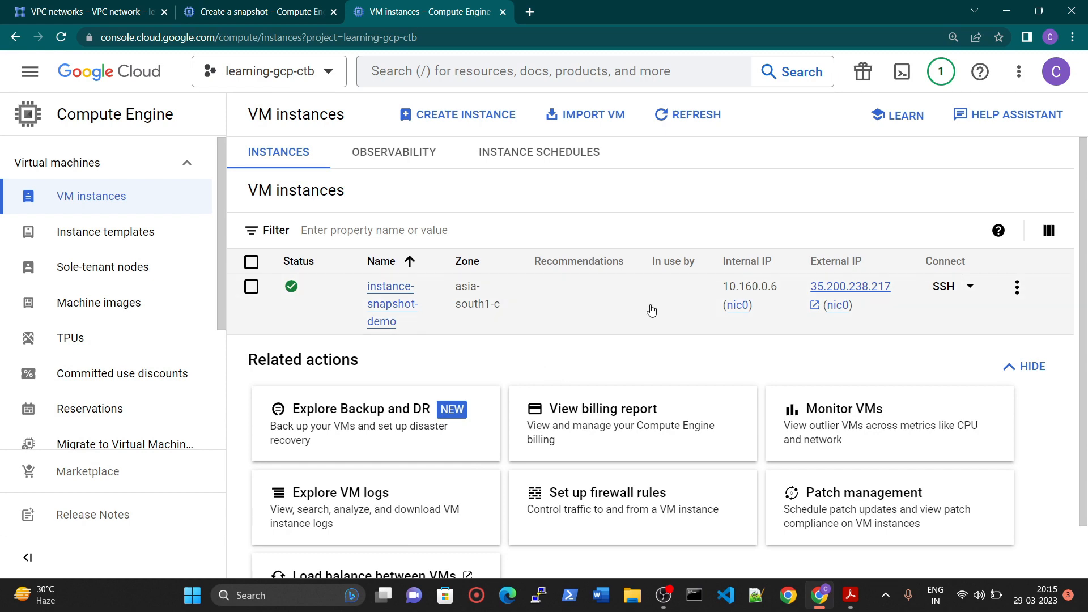
Step: Add the Network and Labels columns to the VM instances list and check which network instance-snapshot-demo uses
key(ctrl+minus)
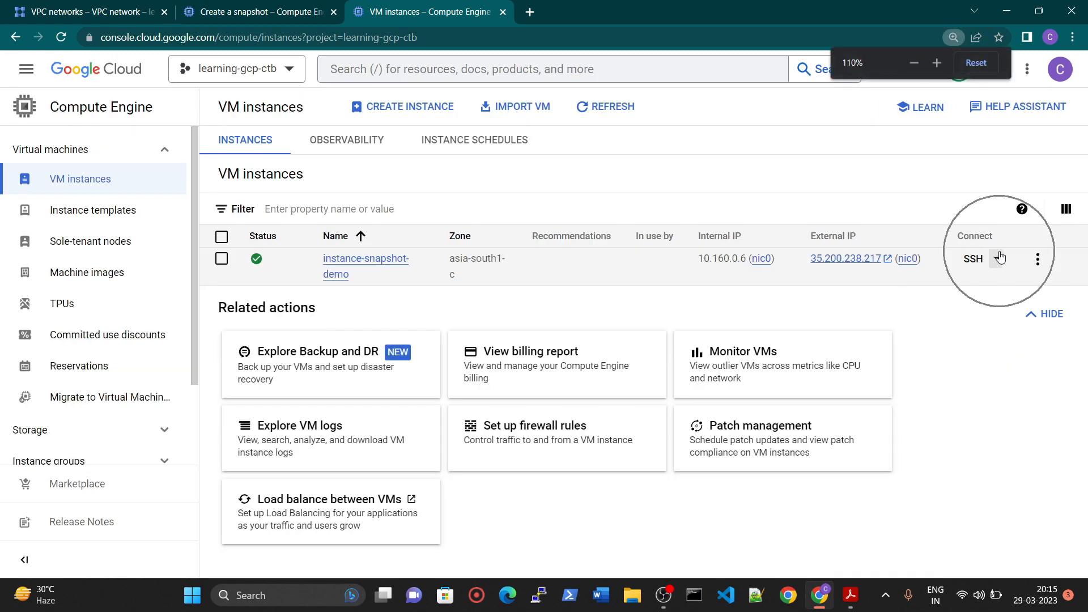
click(1061, 210)
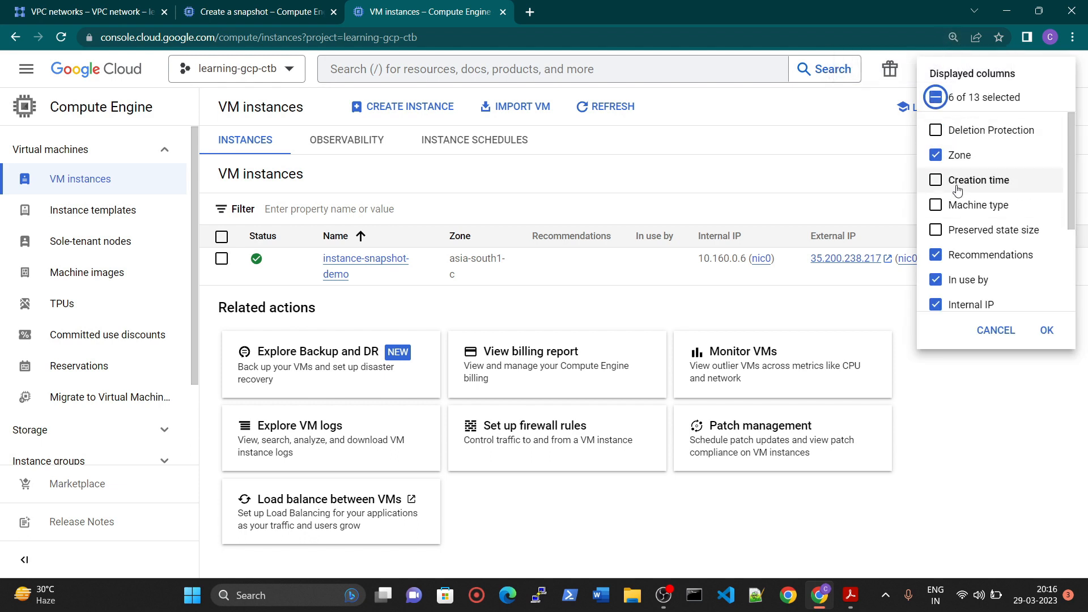
scroll(945, 215, down, 3)
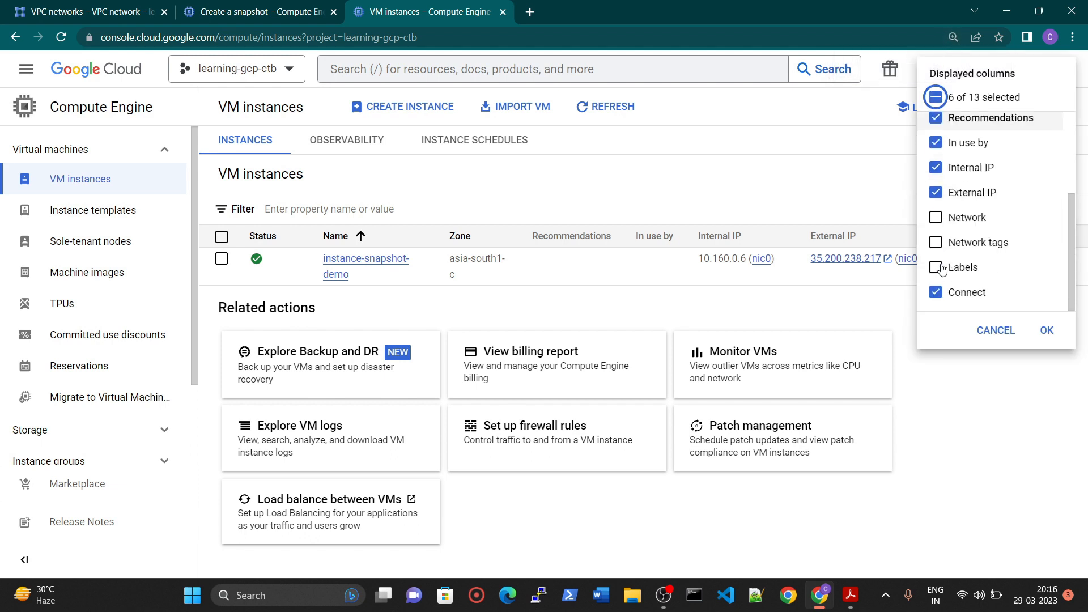
click(943, 217)
click(940, 269)
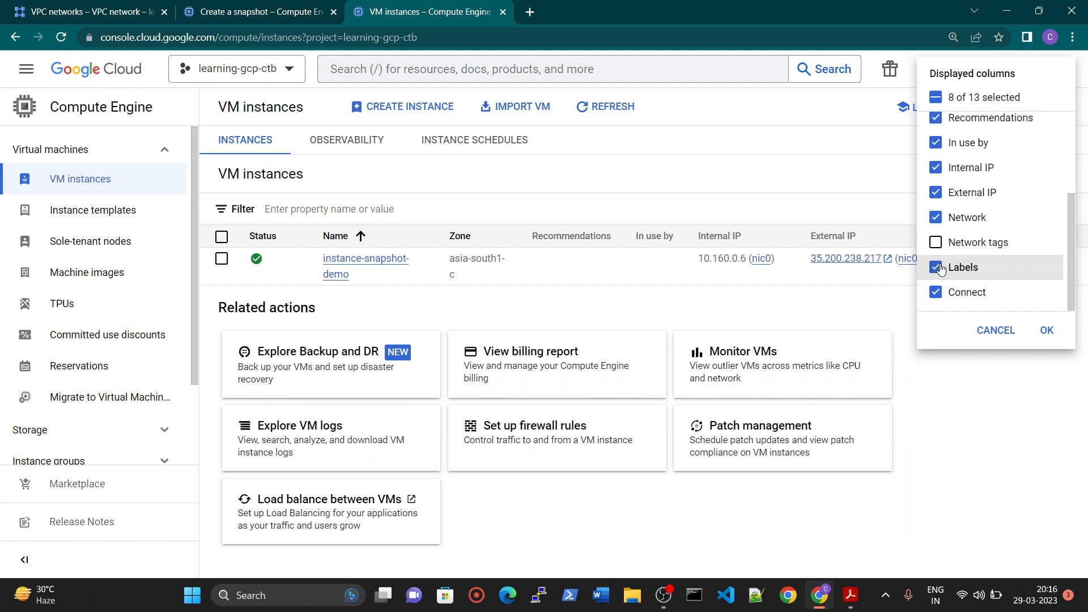
click(1046, 330)
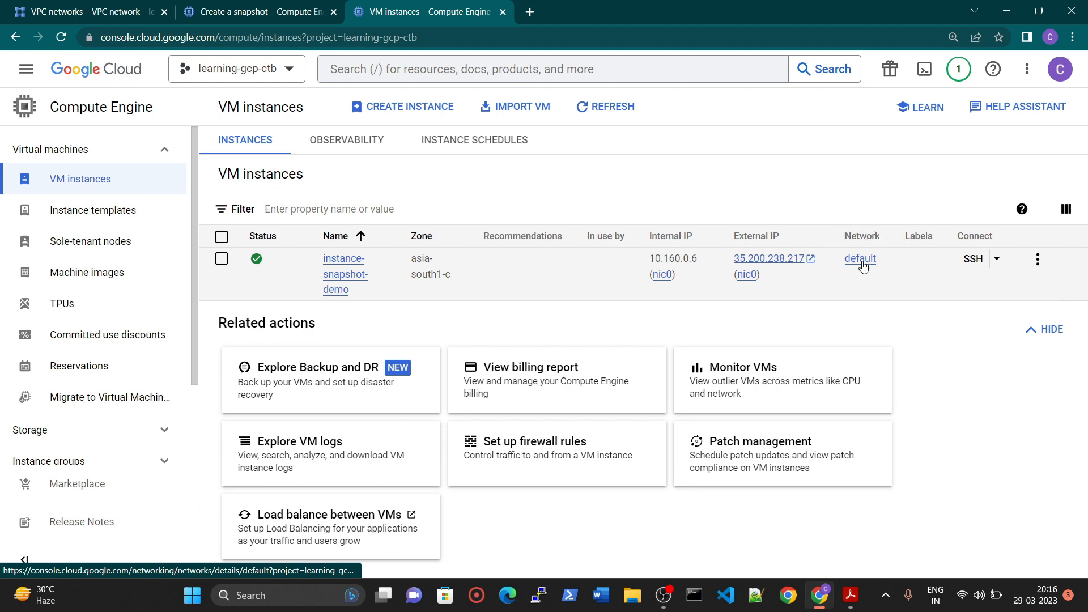
click(861, 262)
Step: Return to the snapshot creation tab and choose instance-snapshot-demo as the source disk
click(267, 12)
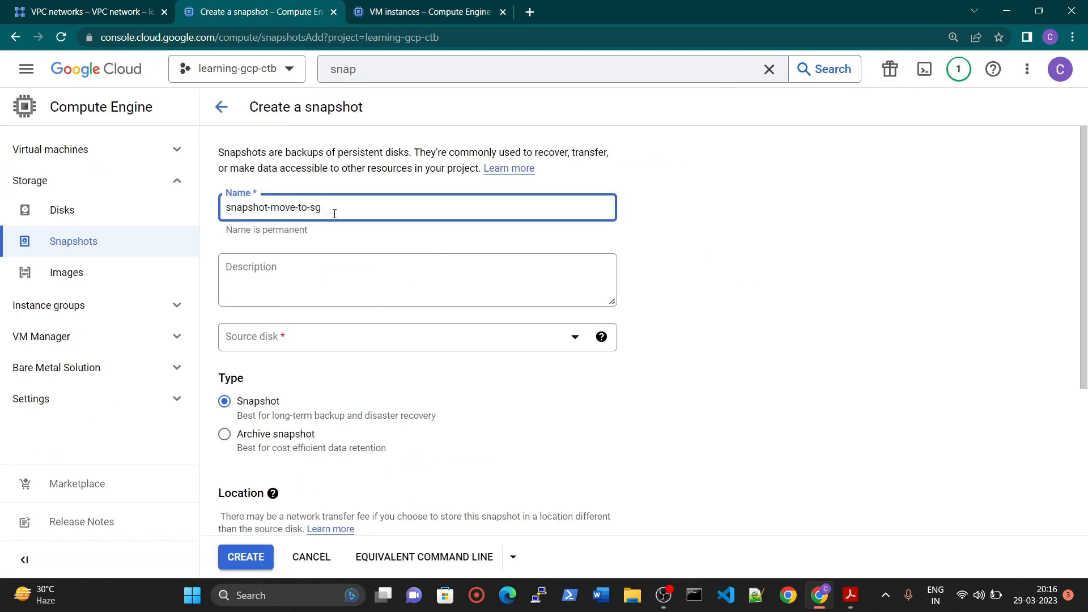
click(295, 337)
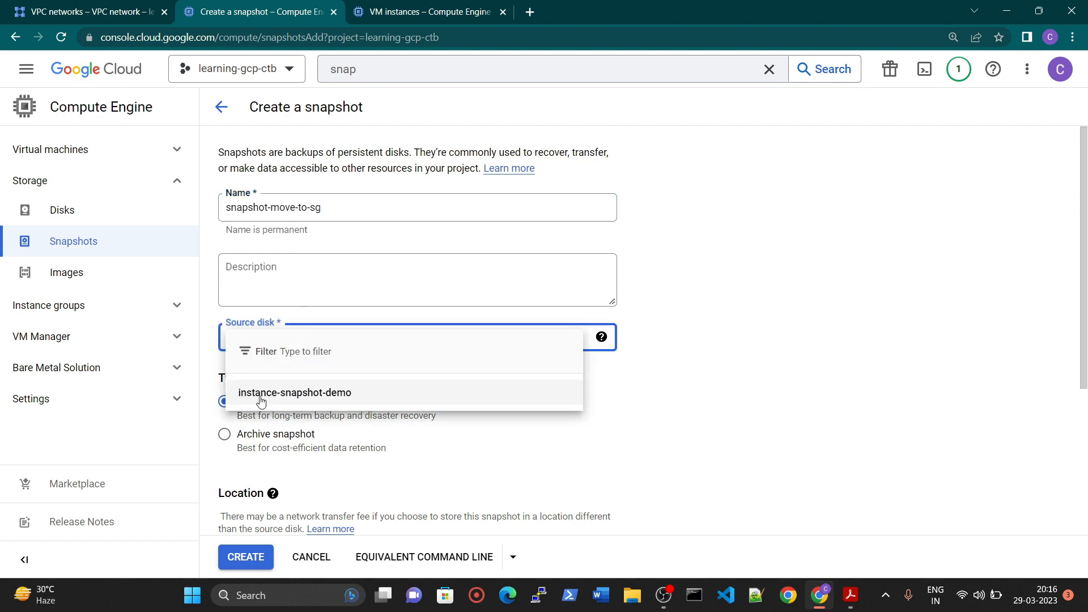
click(312, 400)
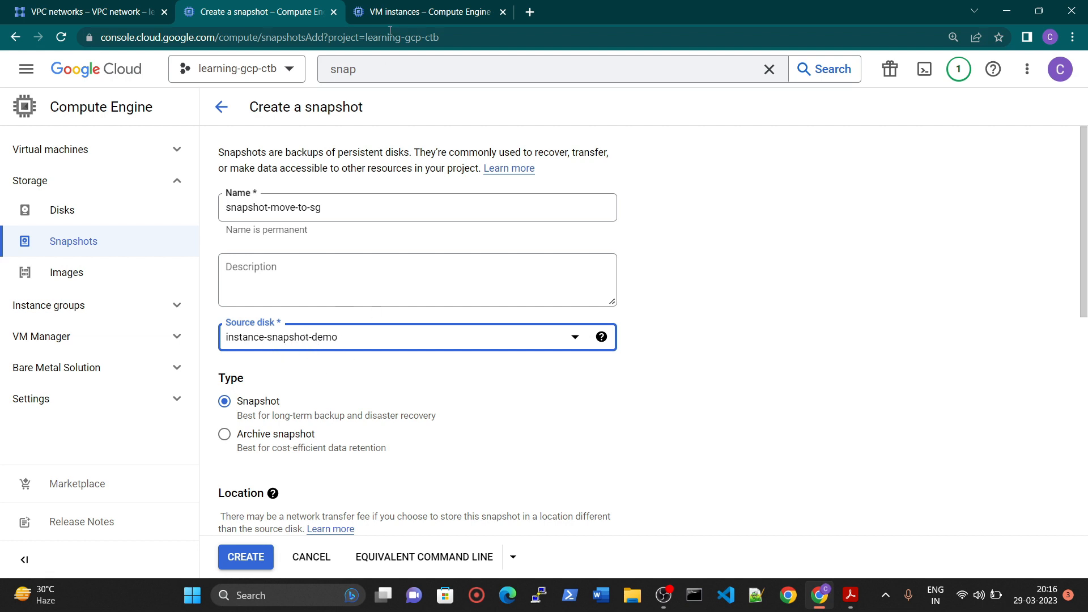
Step: Review the snapshot type and the available multi-regional storage locations, keeping asia (multiple regions in Asia)
scroll(289, 352, down, 2)
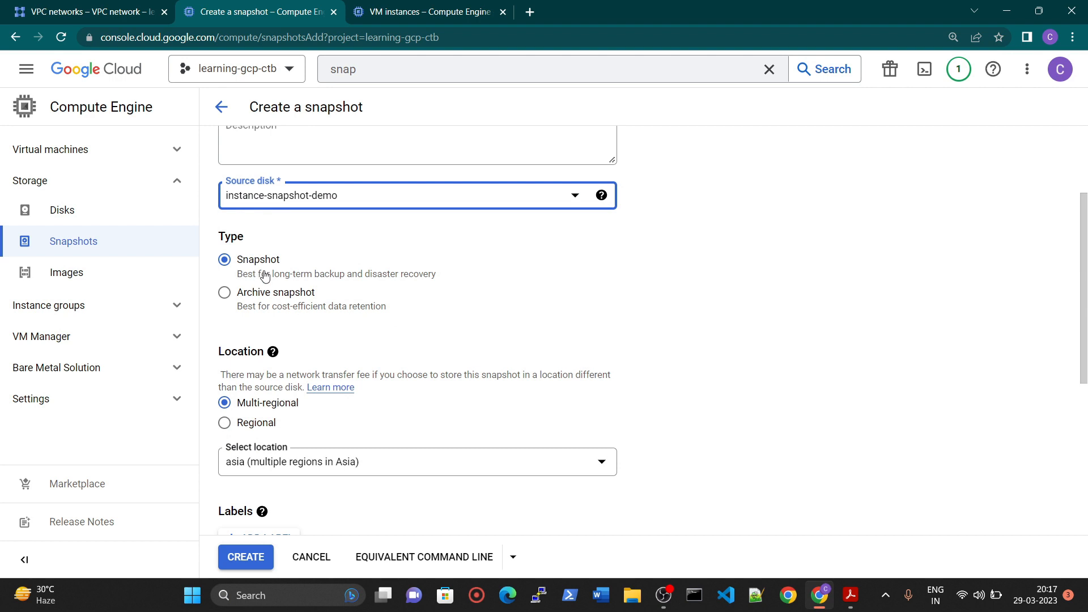
scroll(257, 392, down, 1)
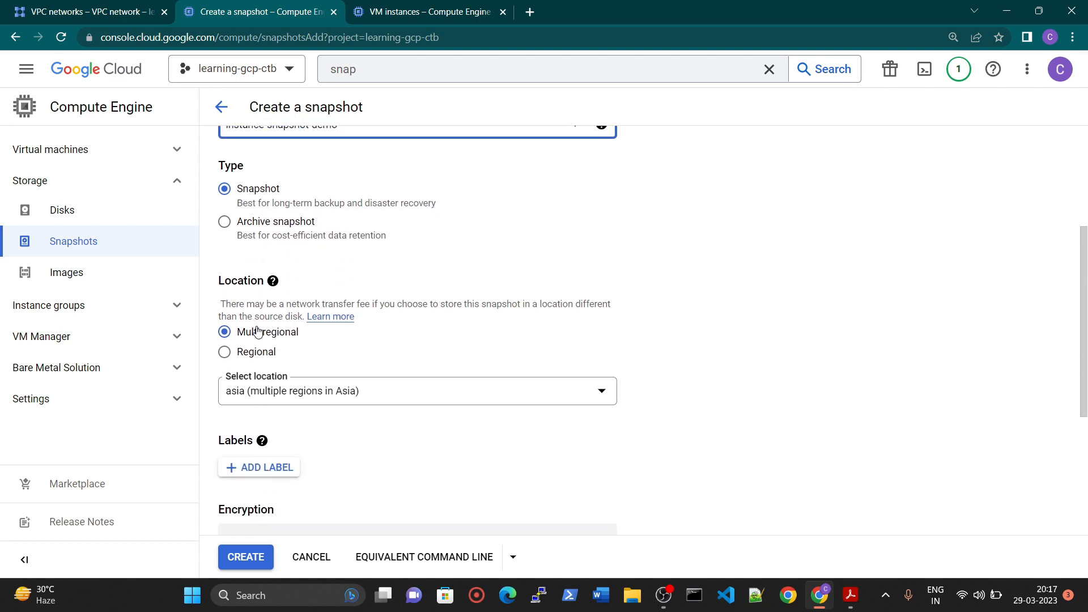
click(249, 352)
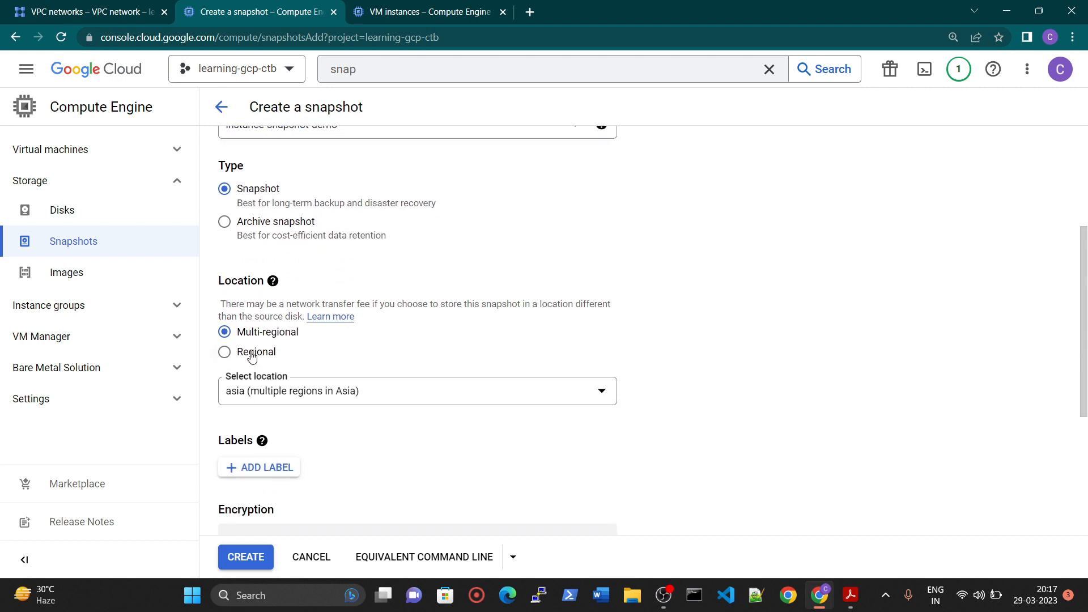
click(271, 334)
click(284, 390)
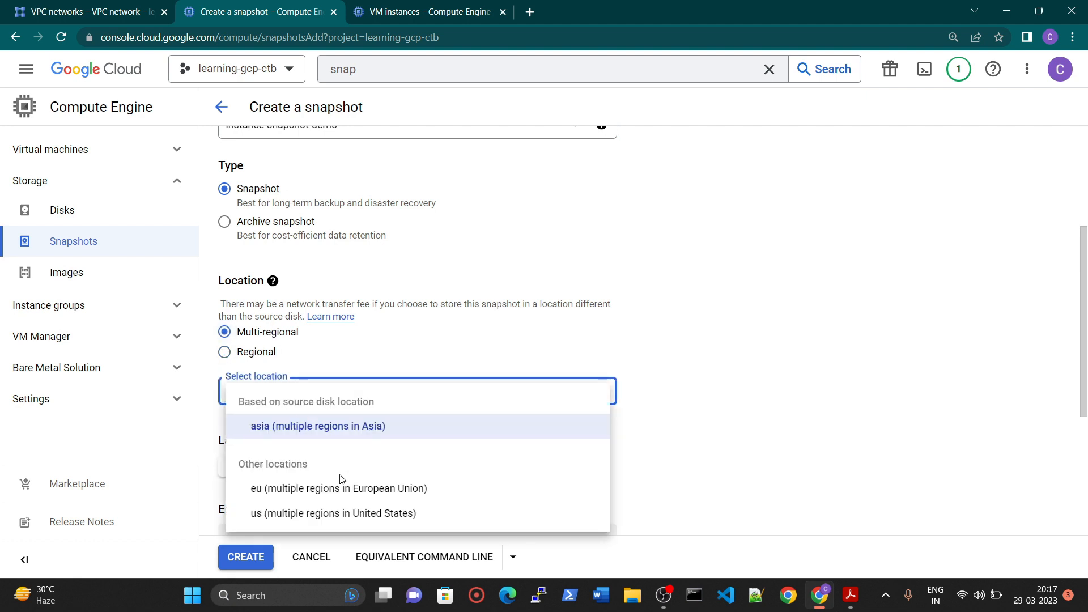
click(843, 427)
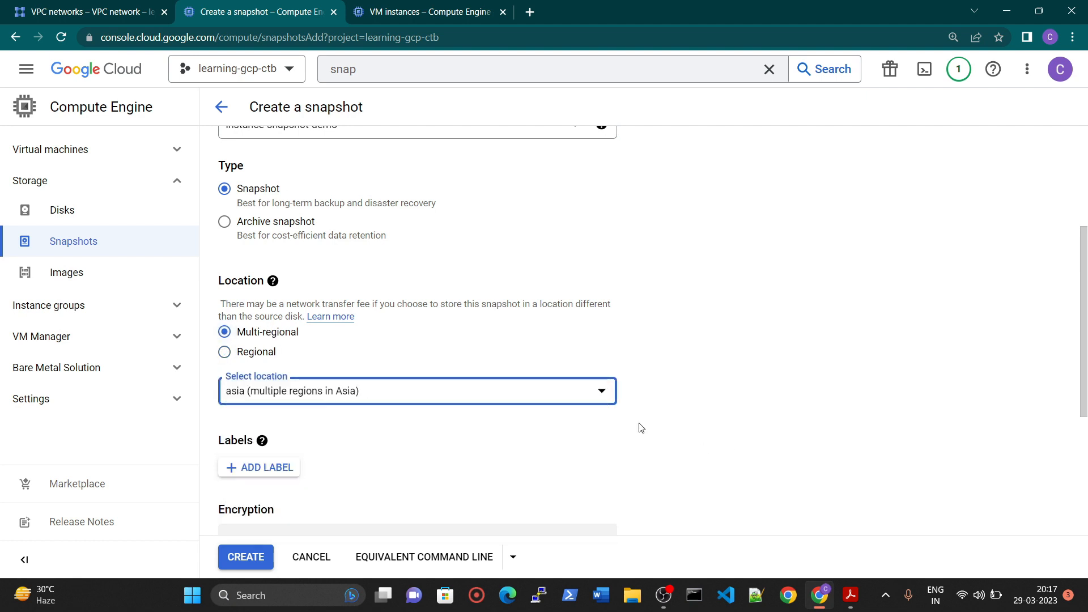
Step: Set the snapshot location to Regional, asia-south1 (Mumbai), and create the snapshot
click(249, 352)
click(289, 391)
scroll(352, 329, down, 5)
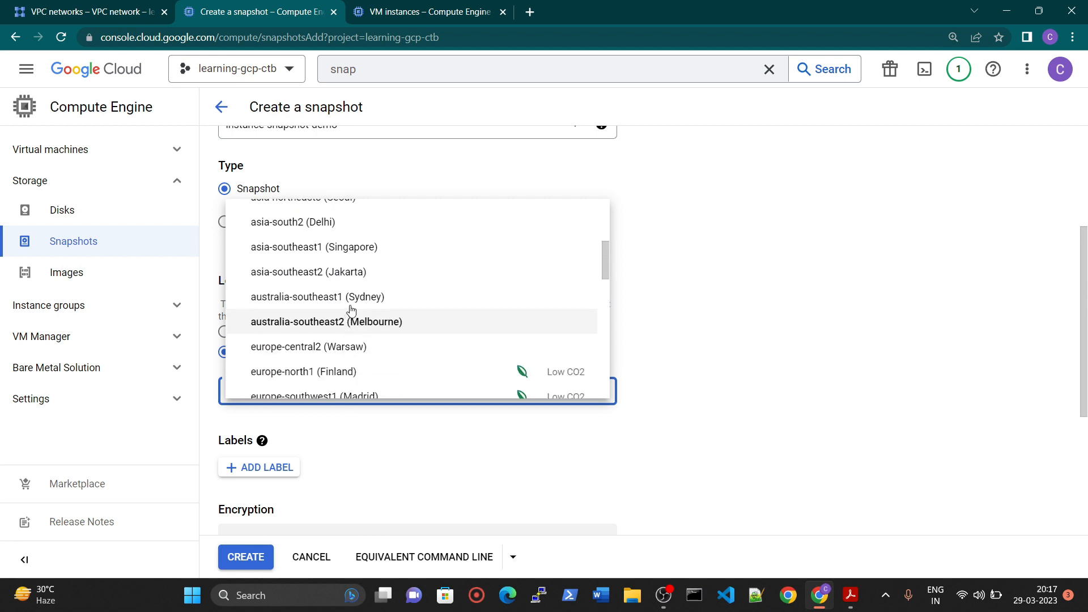
scroll(365, 335, up, 5)
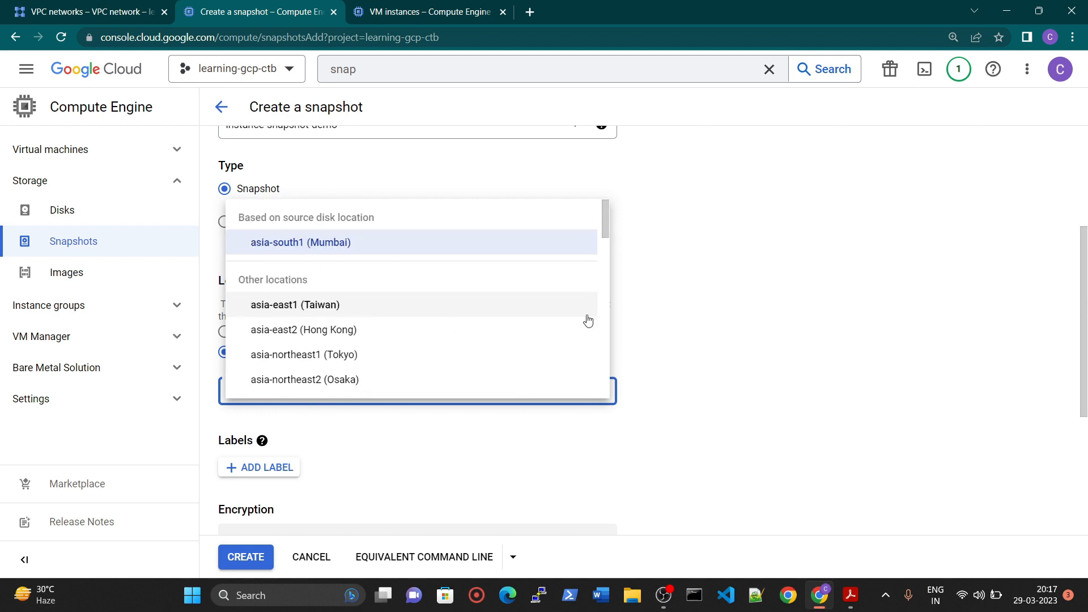
click(788, 324)
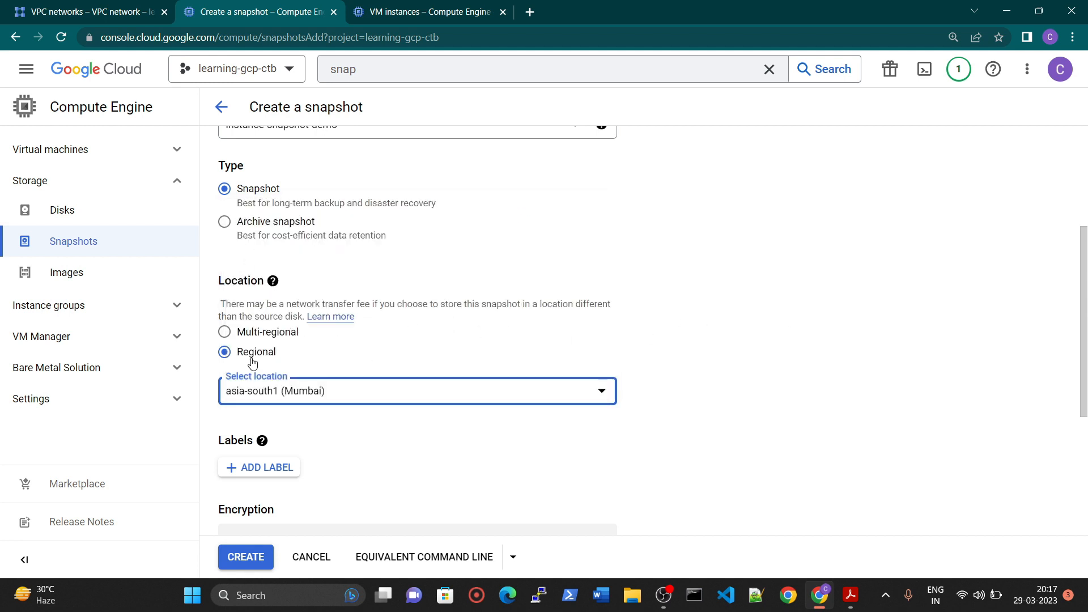
click(325, 398)
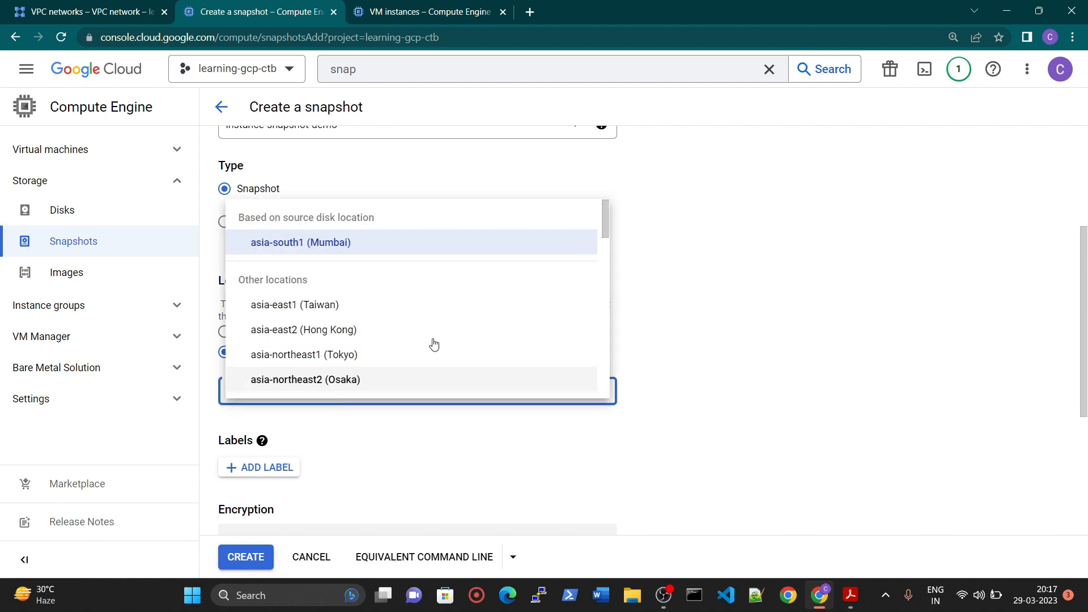
click(377, 242)
scroll(651, 376, down, 5)
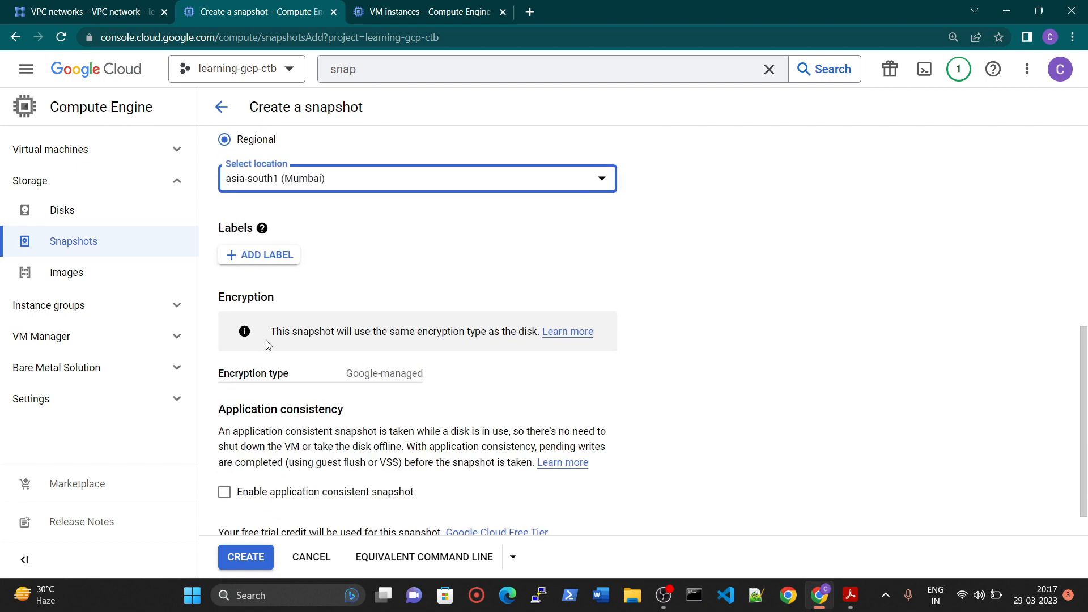
click(246, 557)
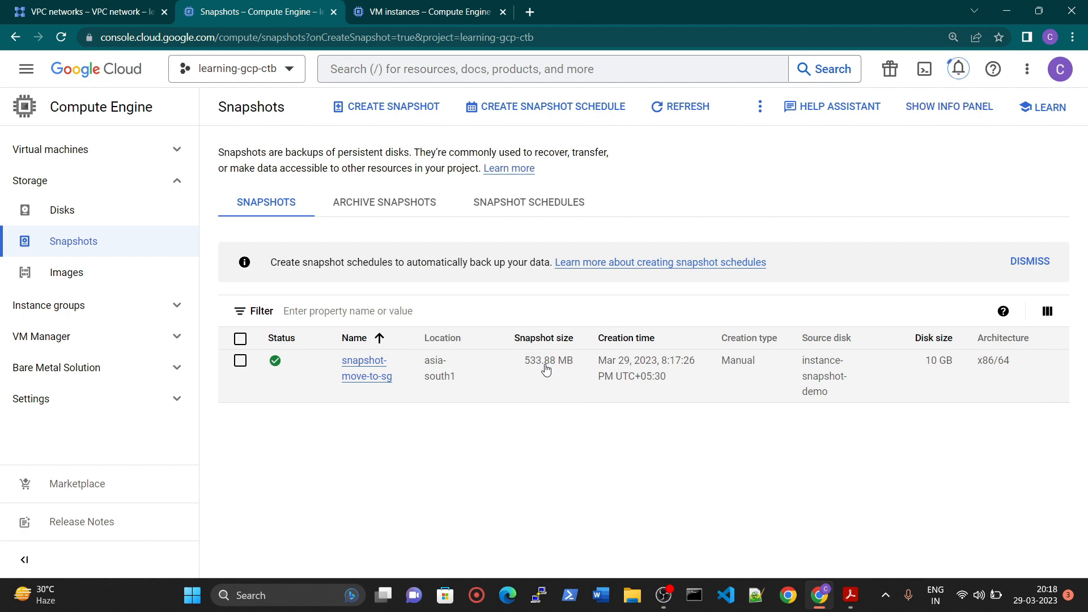
Step: Open an SSH session to instance-snapshot-demo from the VM instances list and clear its terminal
key(ctrl+Tab)
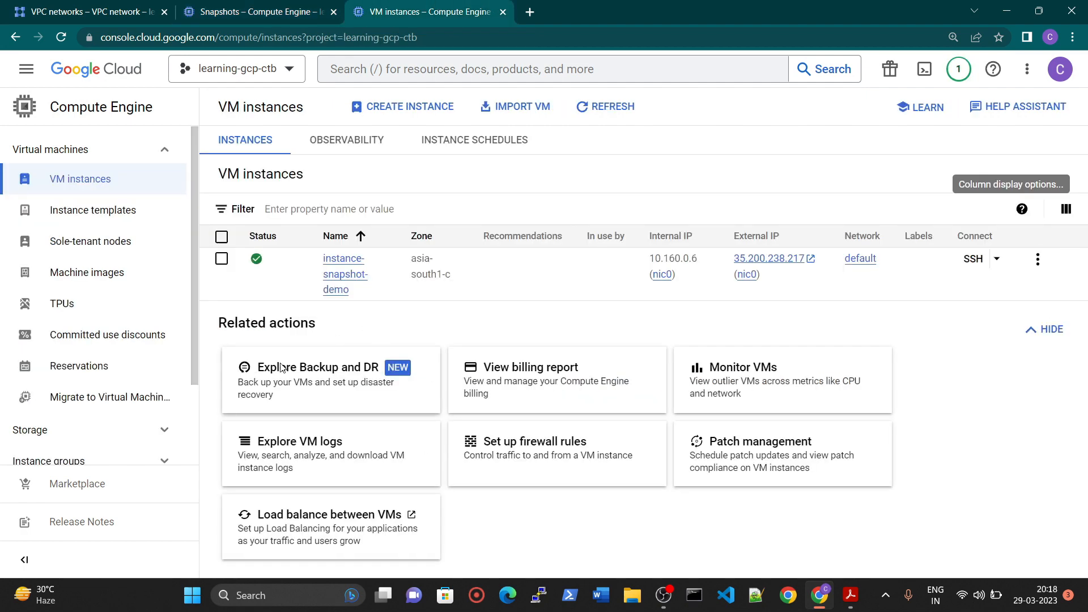
click(973, 260)
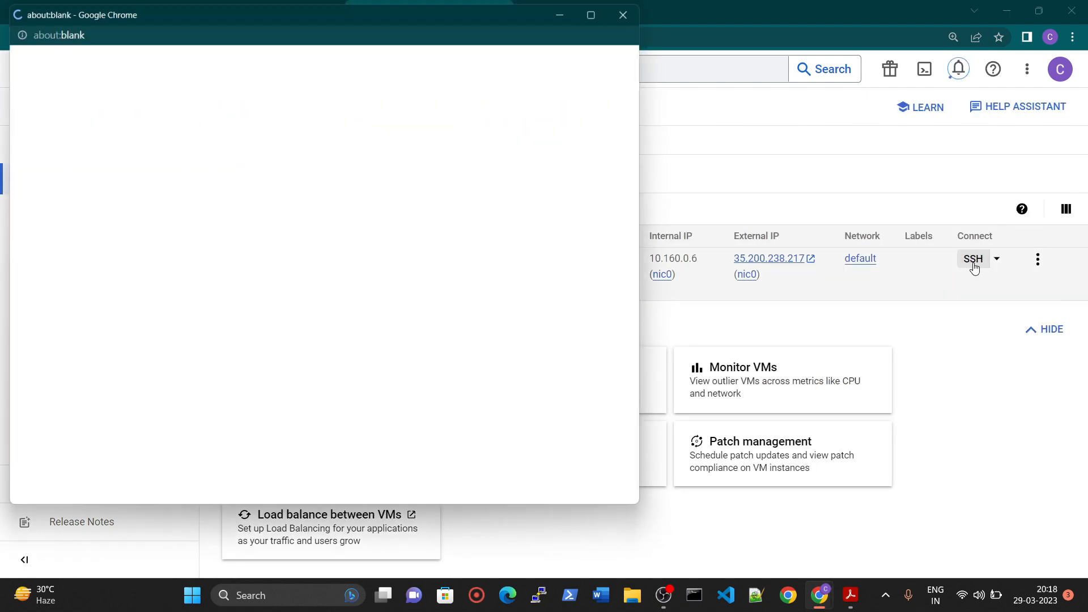
drag(306, 11, 689, 55)
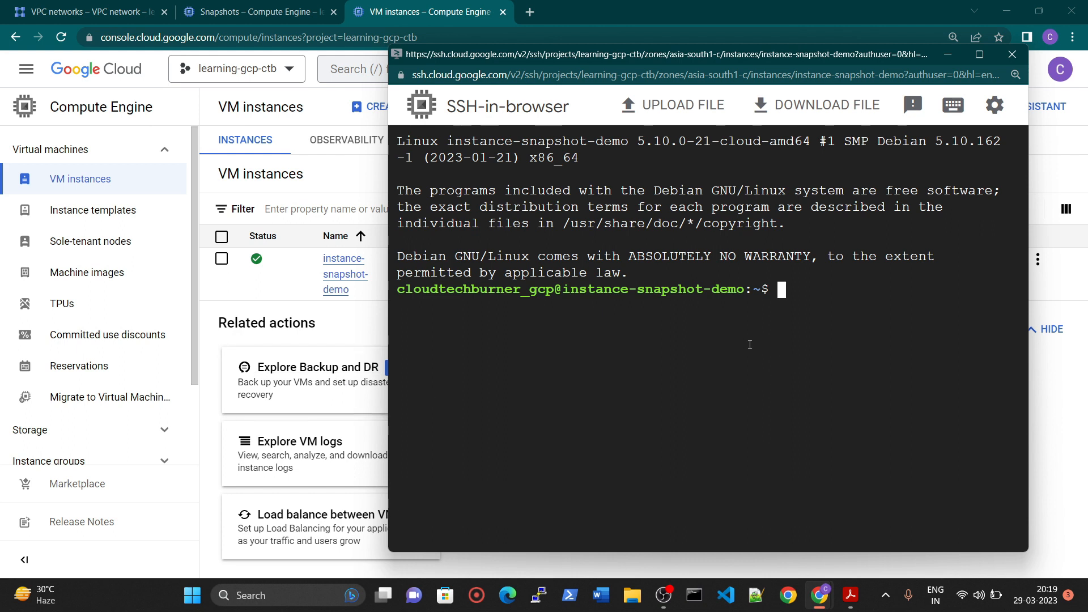
text(clear)
key(Return)
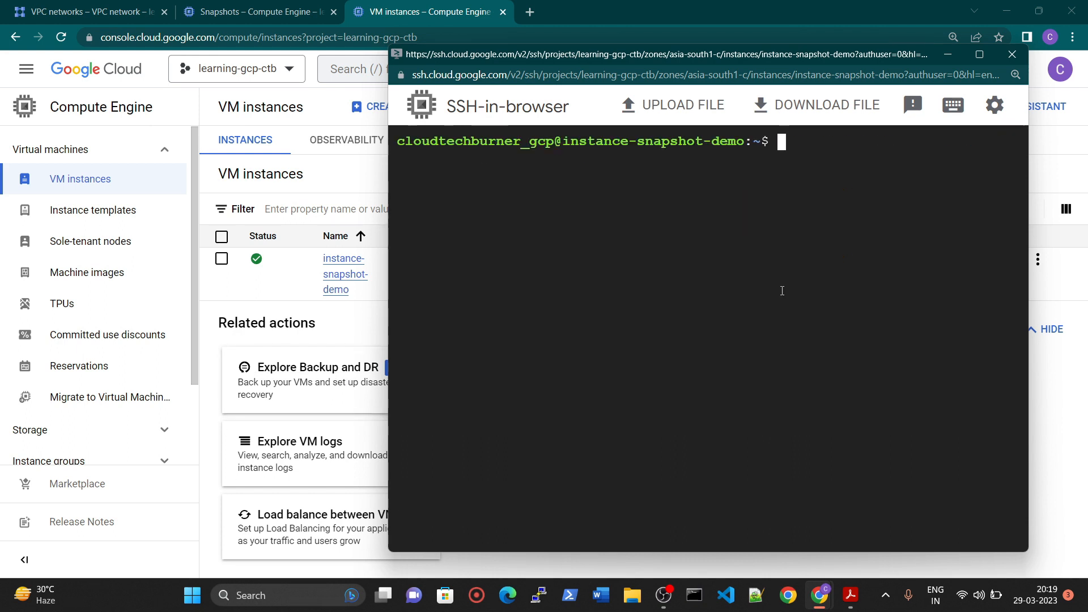
key(Return)
key(Return)
key(Return)
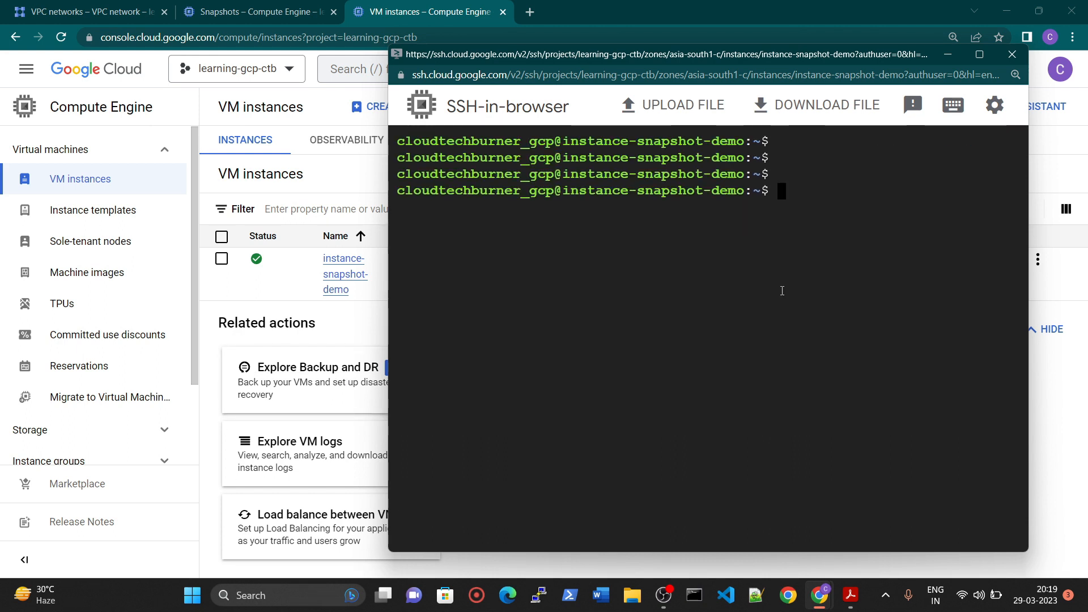
Step: List the VM's block devices with lsblk and check the size of the sda1 partition
text(lsblk)
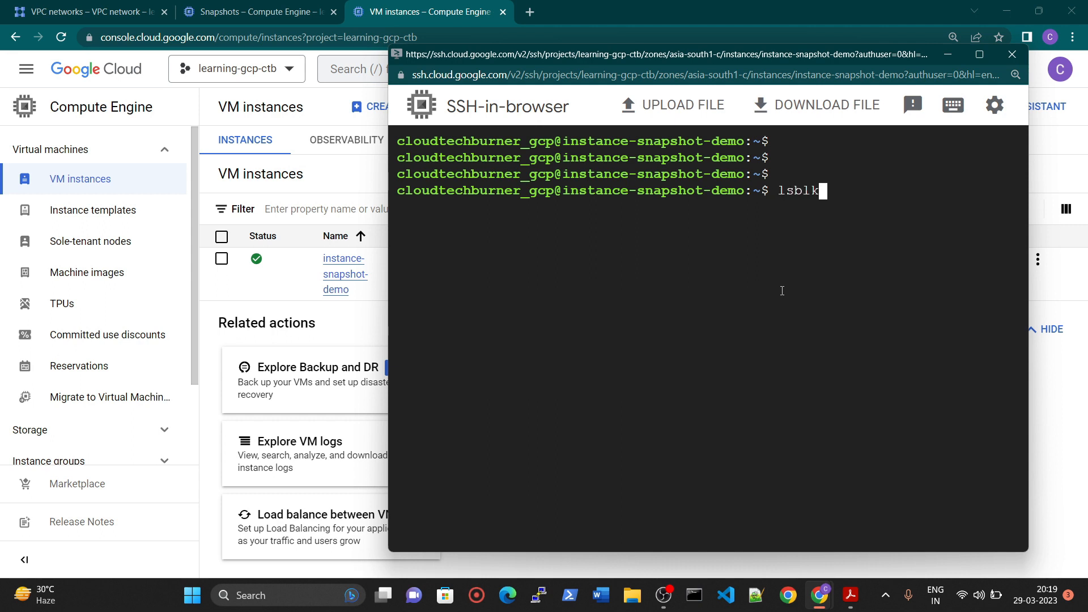
key(Return)
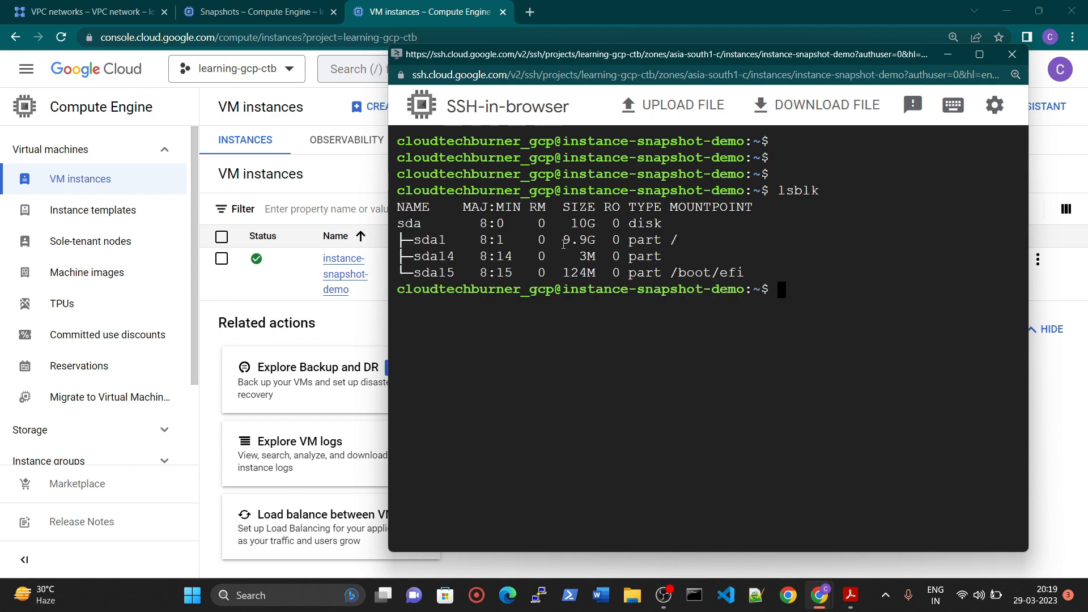
drag(563, 240, 595, 241)
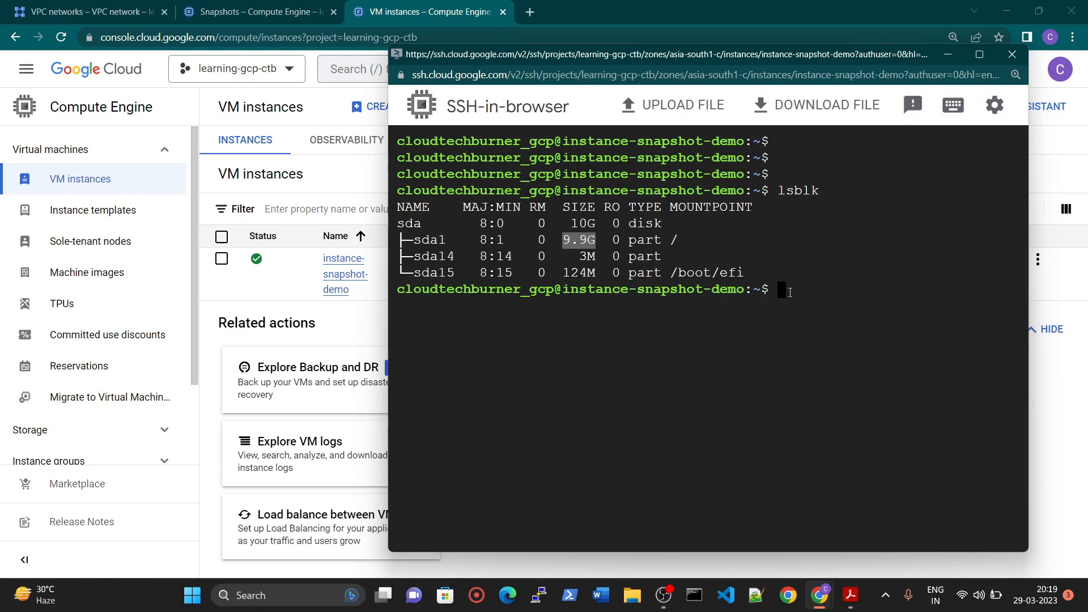
click(790, 292)
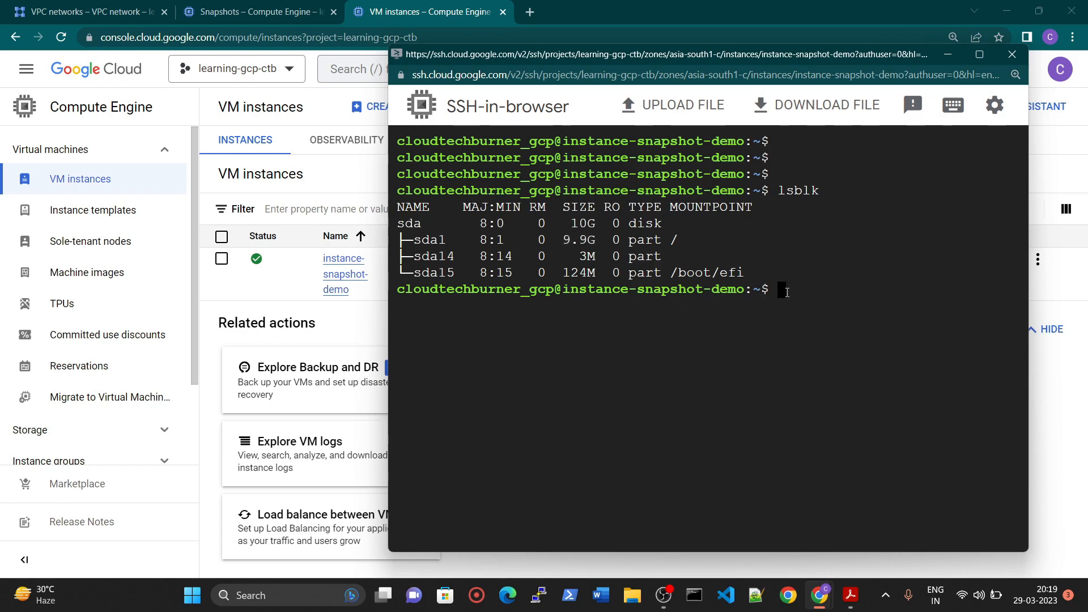
Step: Run df -h to check the used space on /dev/sda1, and close the SSH session
text(df -h)
key(Return)
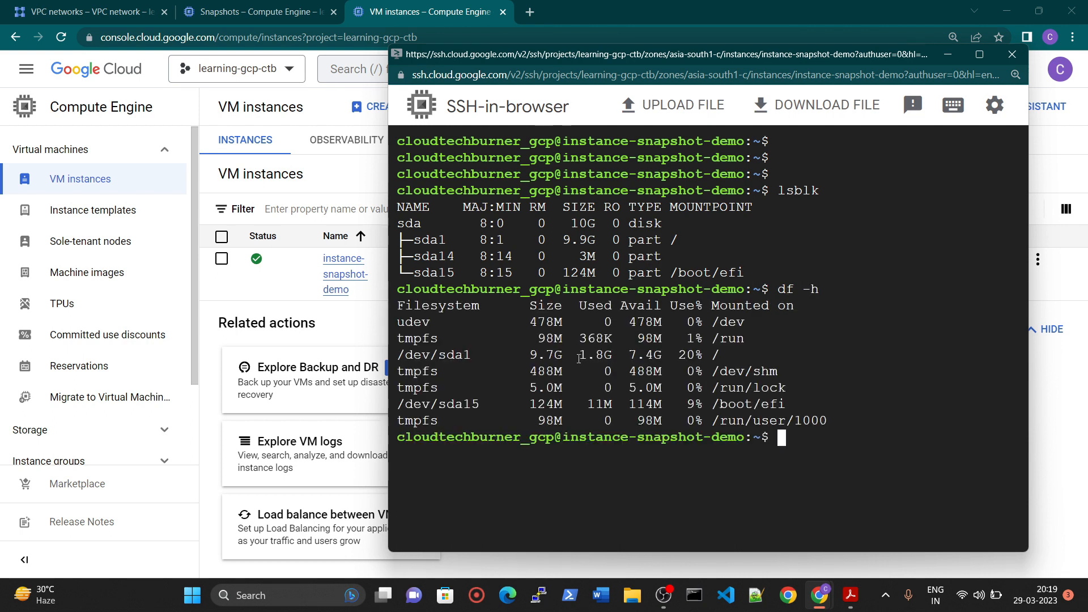
drag(579, 358, 612, 360)
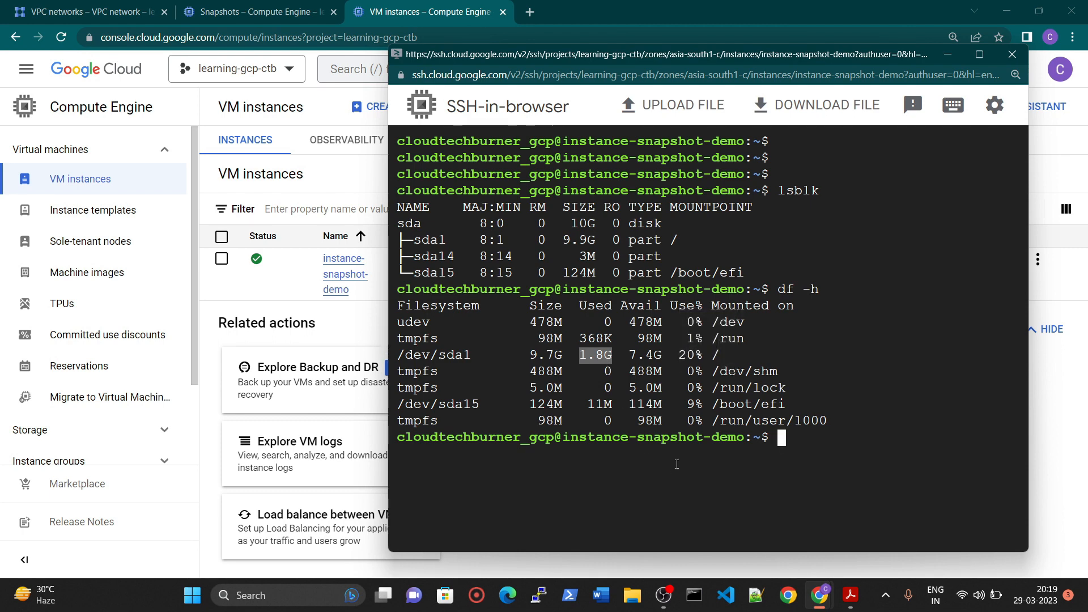
click(1012, 54)
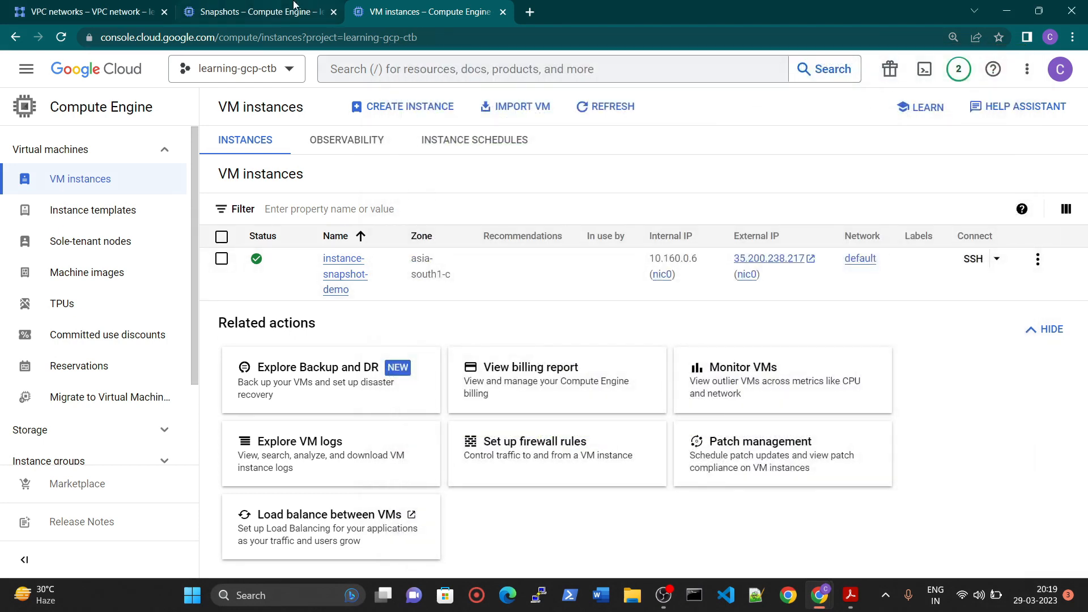
Step: Check snapshot-move-to-sg in the Snapshots list, and start creating a new VM instance from the VM instances page
click(293, 7)
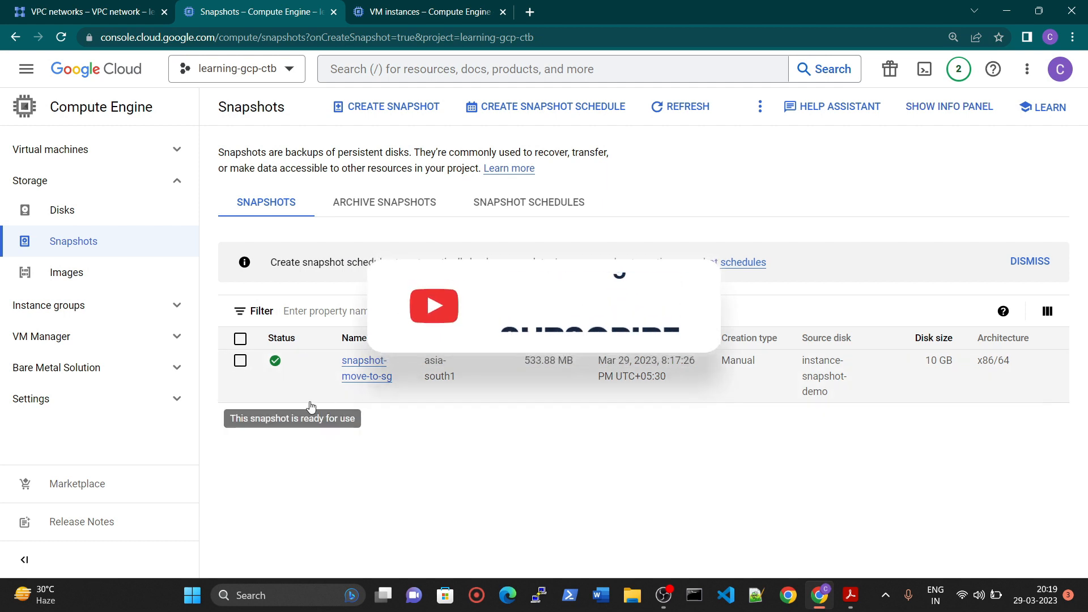
click(498, 7)
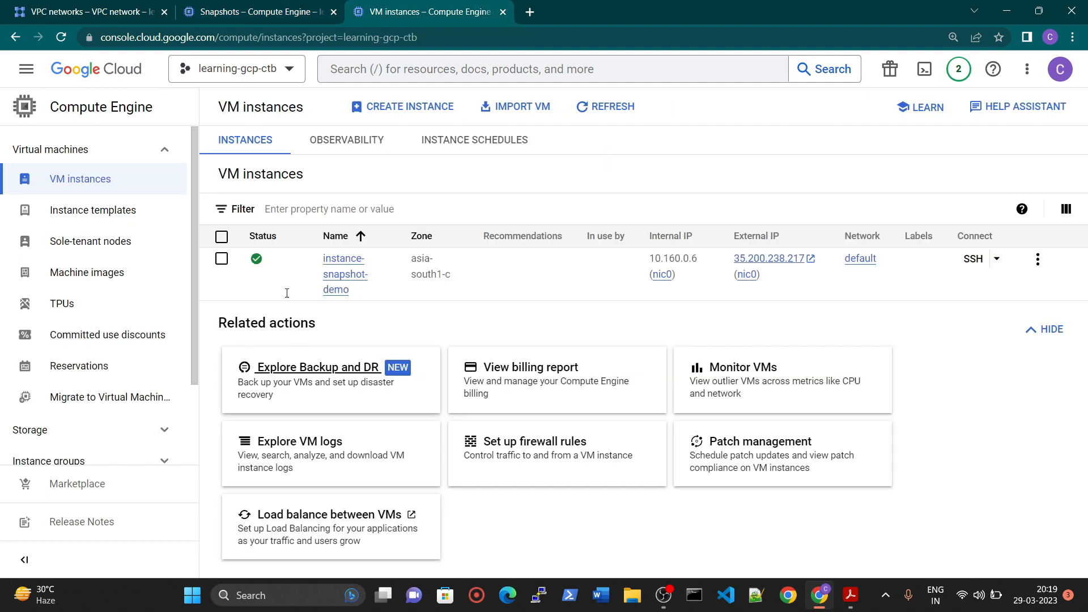
click(407, 108)
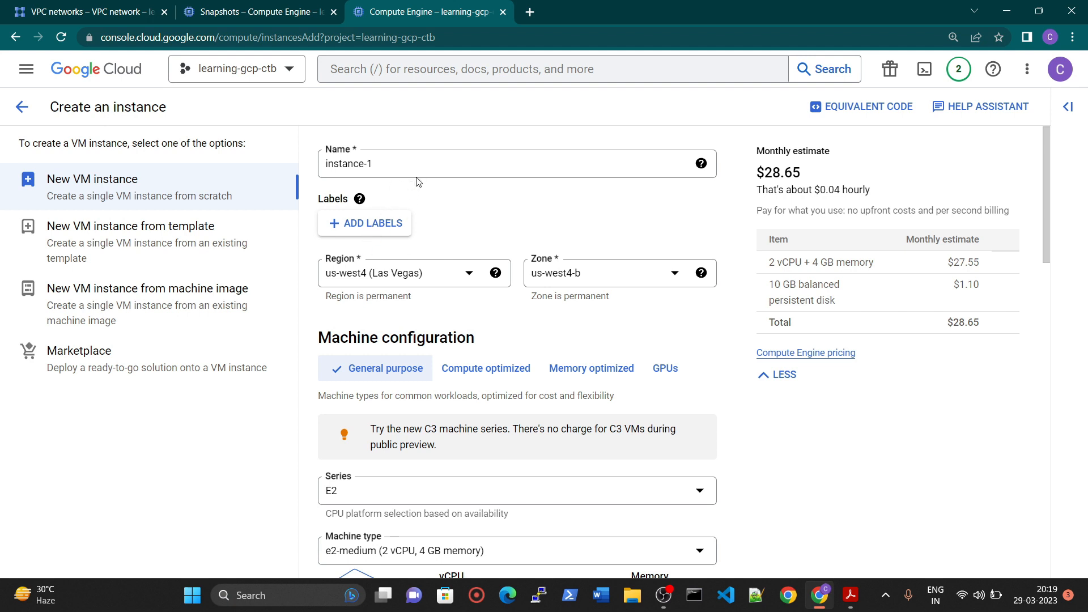
Step: Name the new instance new-requirement-to-sg and set its region to asia-southeast1 (Singapore)
double_click(409, 164)
triple_click(409, 165)
text(new)
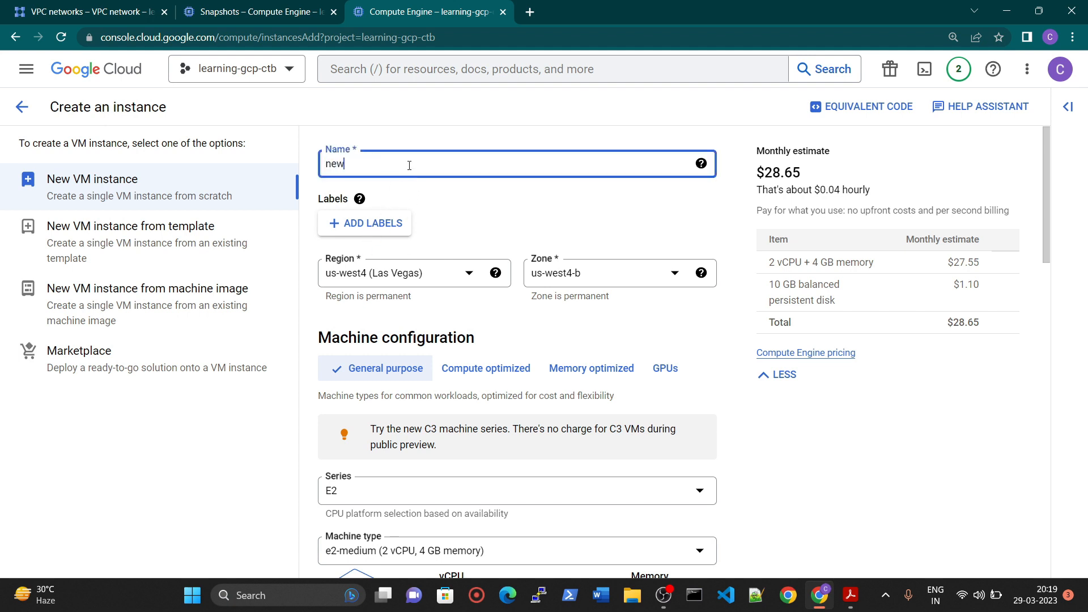
text(-requirement-to-sg)
click(424, 278)
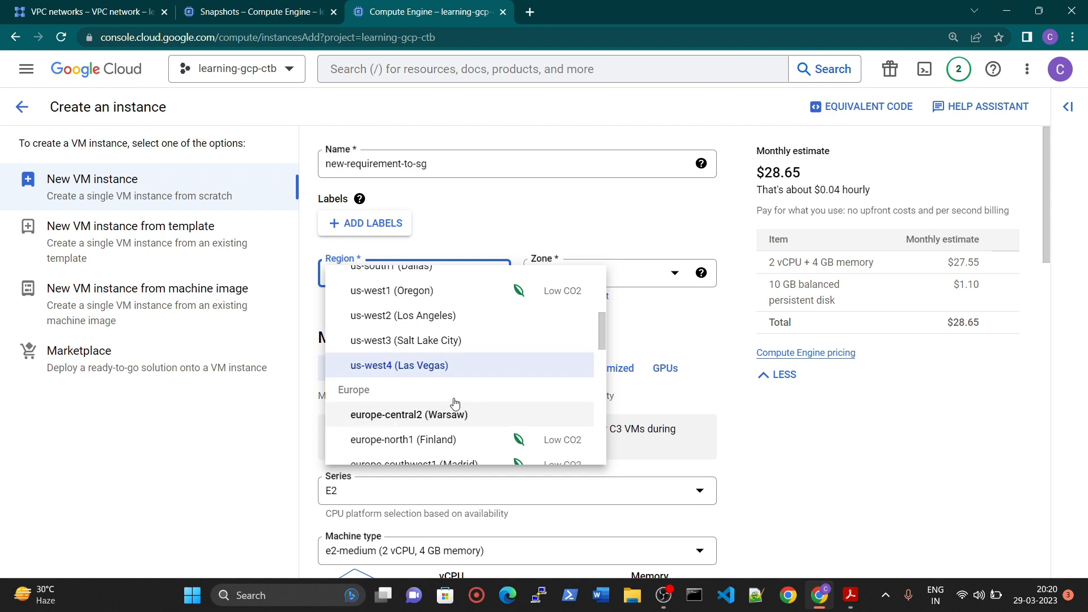
scroll(457, 385, down, 10)
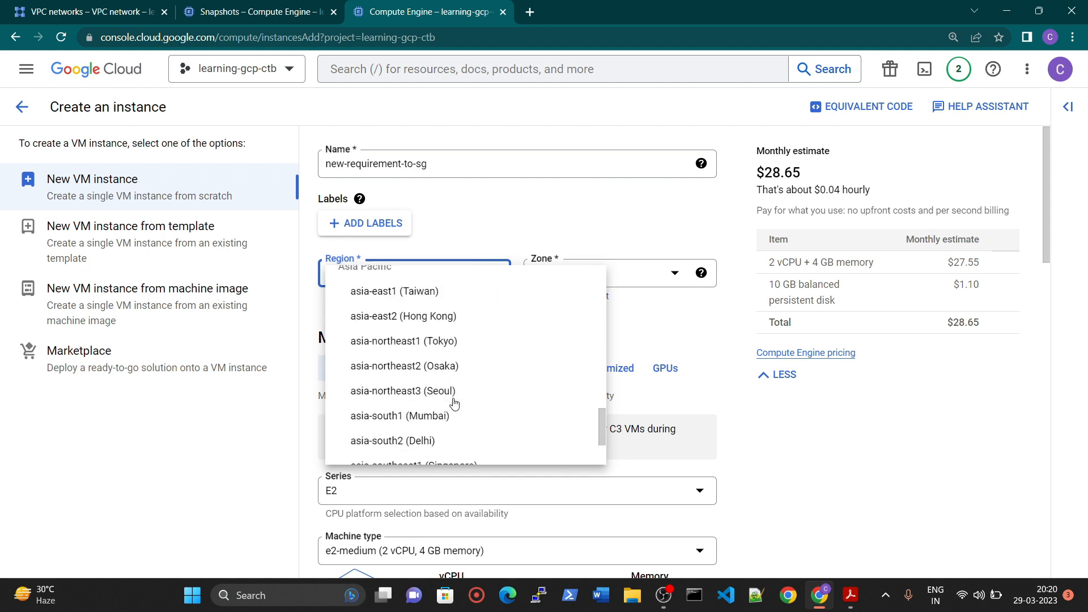
click(443, 378)
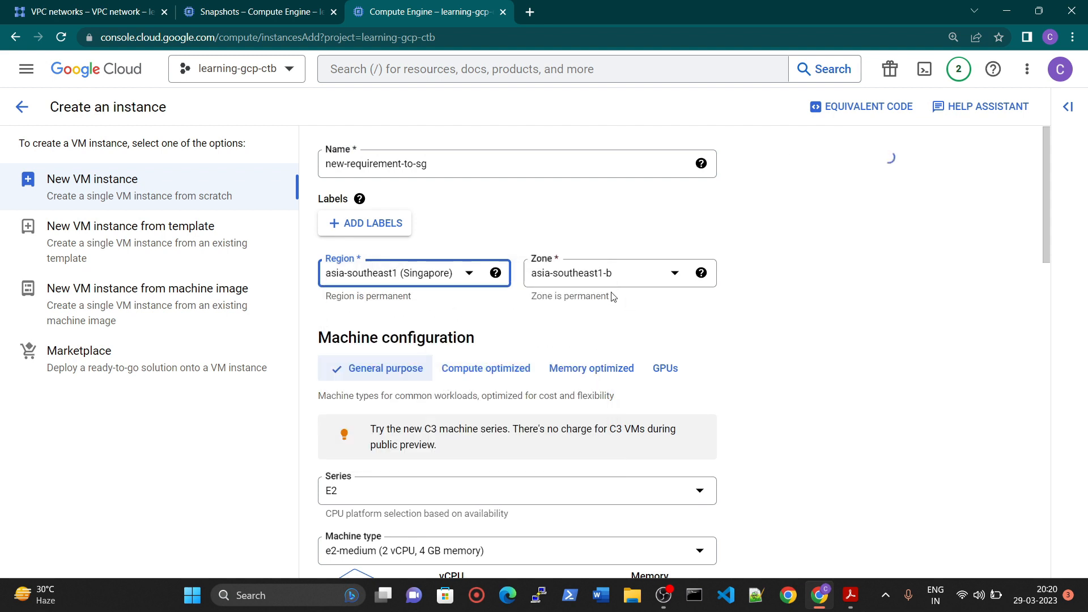
Step: Set the machine type to e2-micro and review the machine configuration and boot disk settings
scroll(617, 302, down, 3)
click(349, 411)
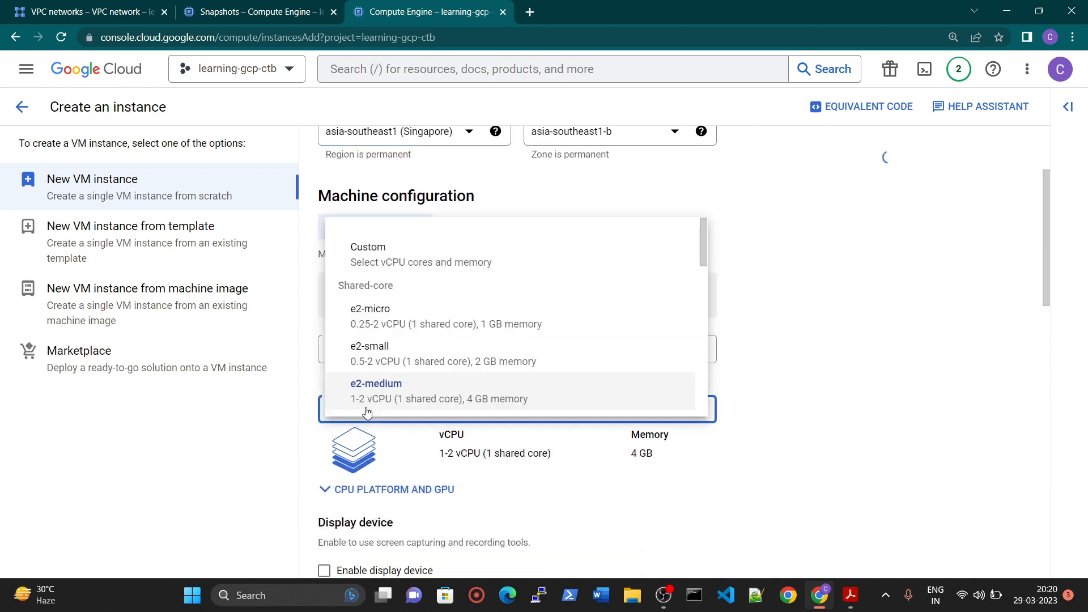
click(375, 321)
scroll(440, 383, down, 5)
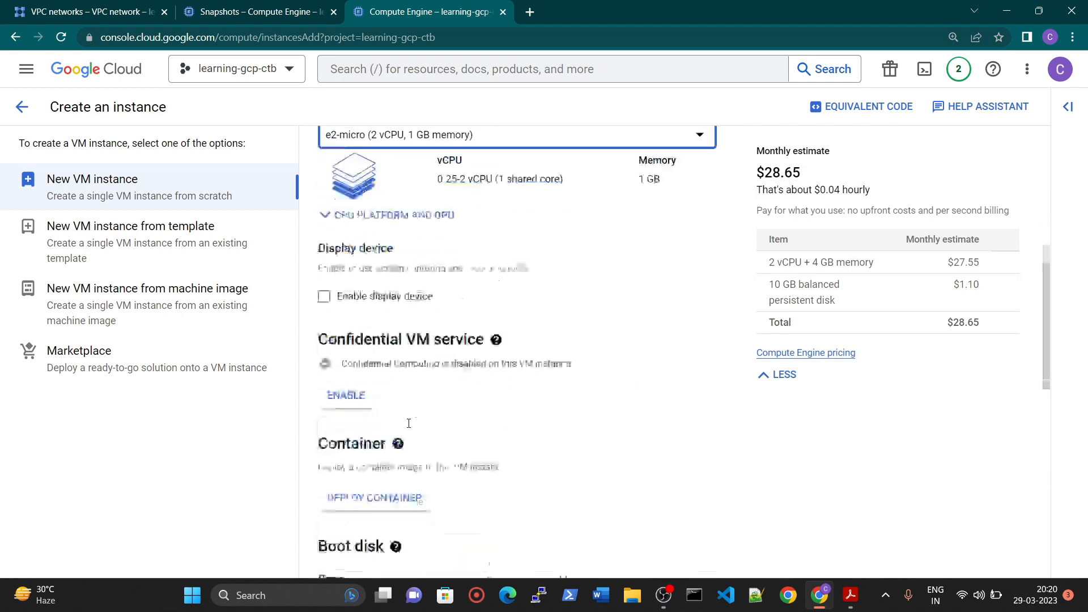
scroll(443, 382, down, 1)
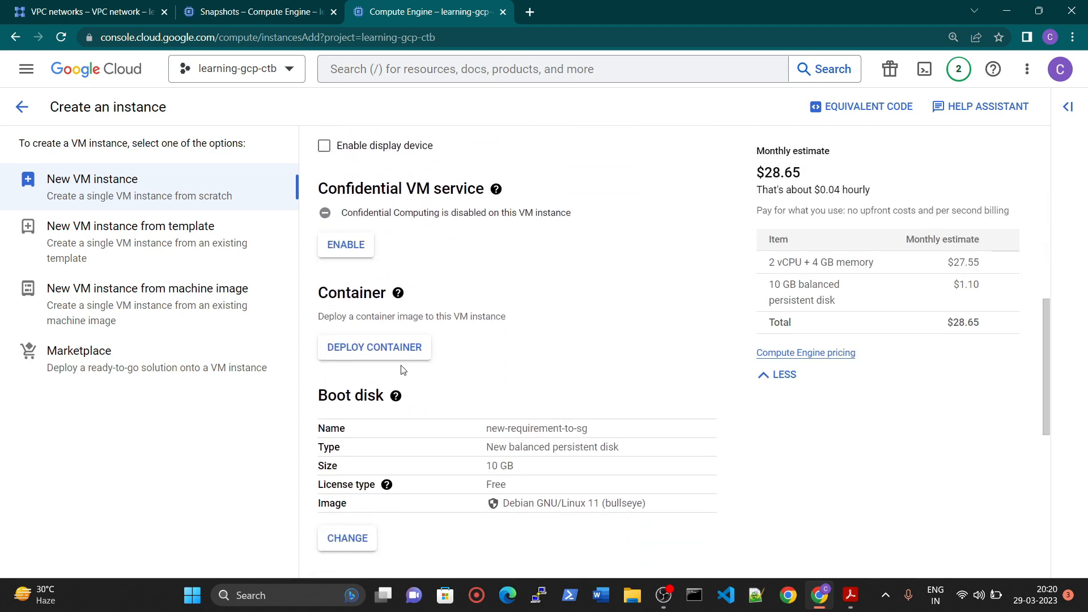
scroll(414, 307, up, 5)
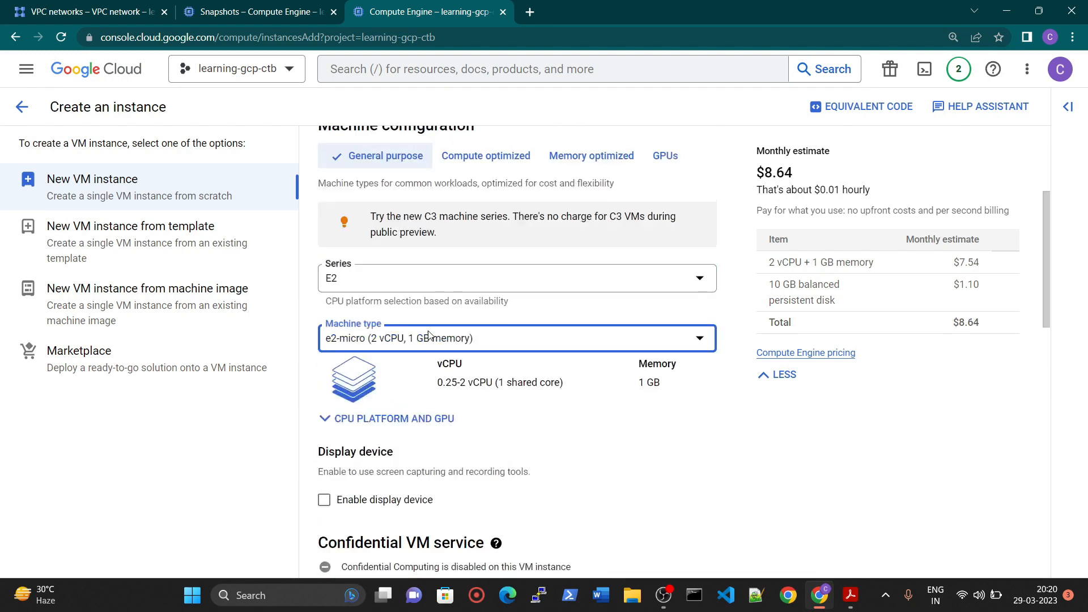
scroll(355, 263, down, 8)
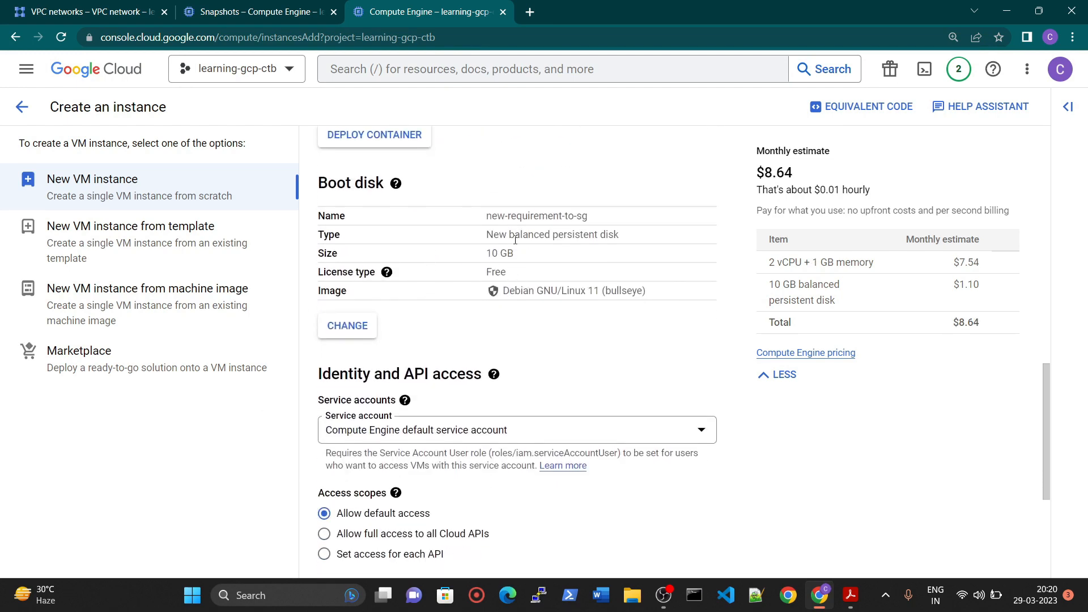
Step: Try to use a snapshot as the boot disk source, cancel the boot disk change, and reload the instance creation form
click(363, 336)
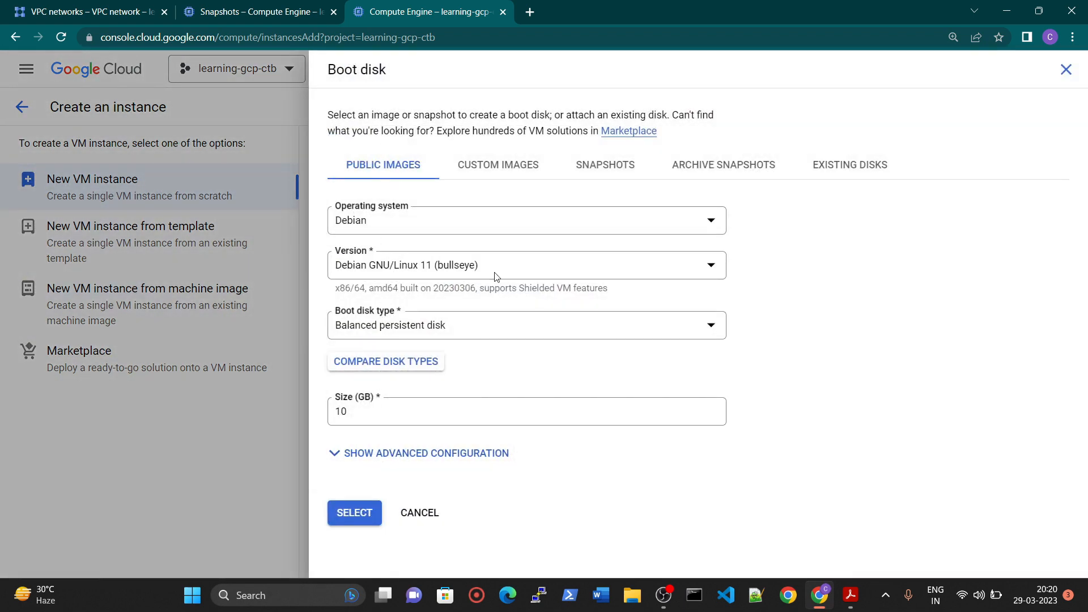
click(500, 164)
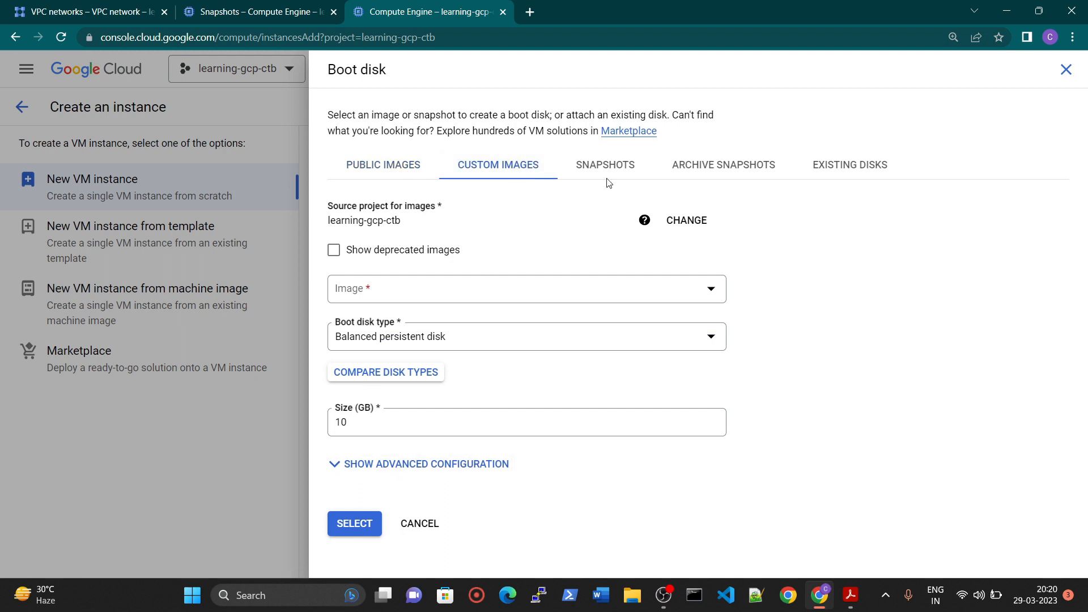
click(615, 164)
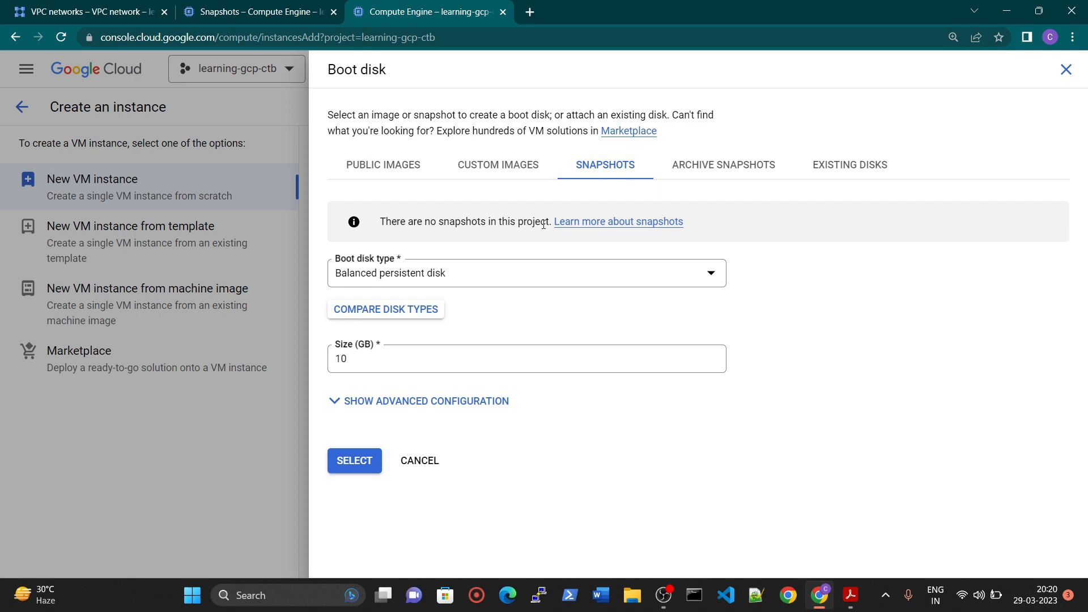
click(426, 460)
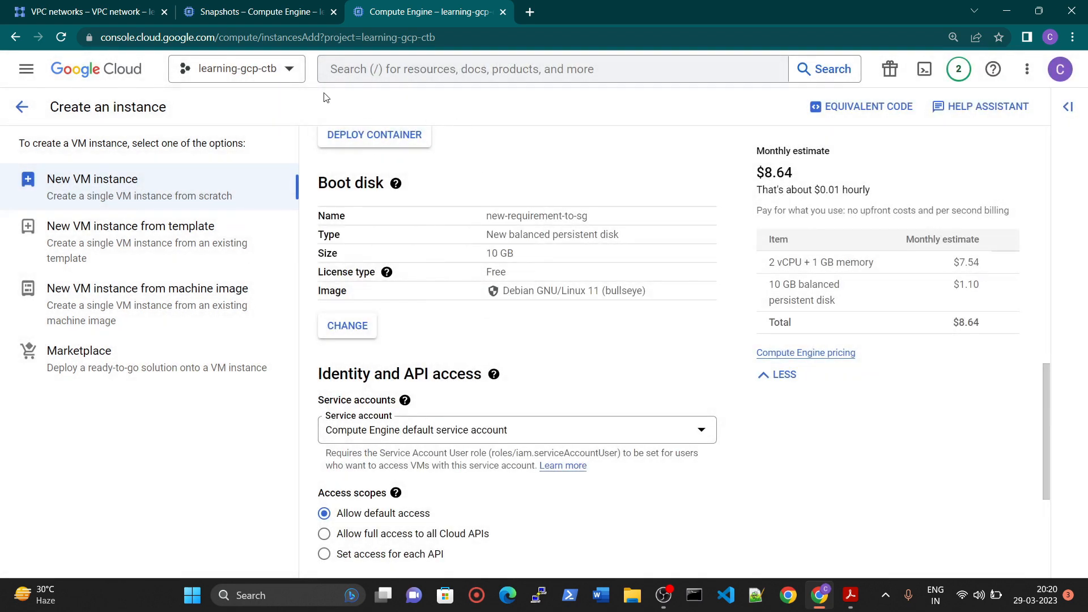
click(61, 37)
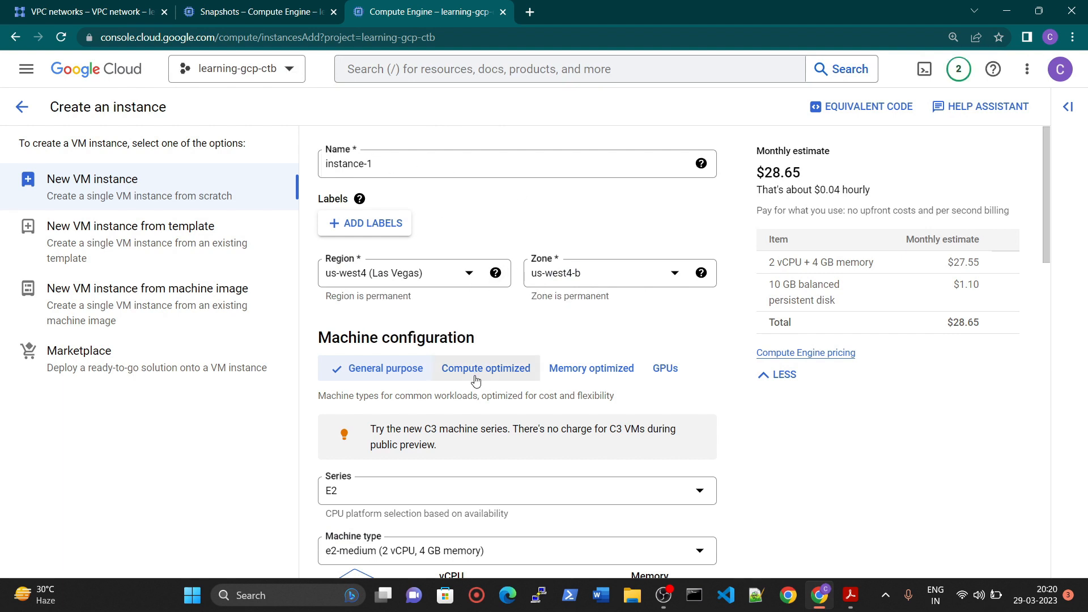
Step: Name the new VM instance new-requirement-to-sg and choose asia-southeast1 (Singapore) as its region
mouse_move(352, 203)
click(391, 164)
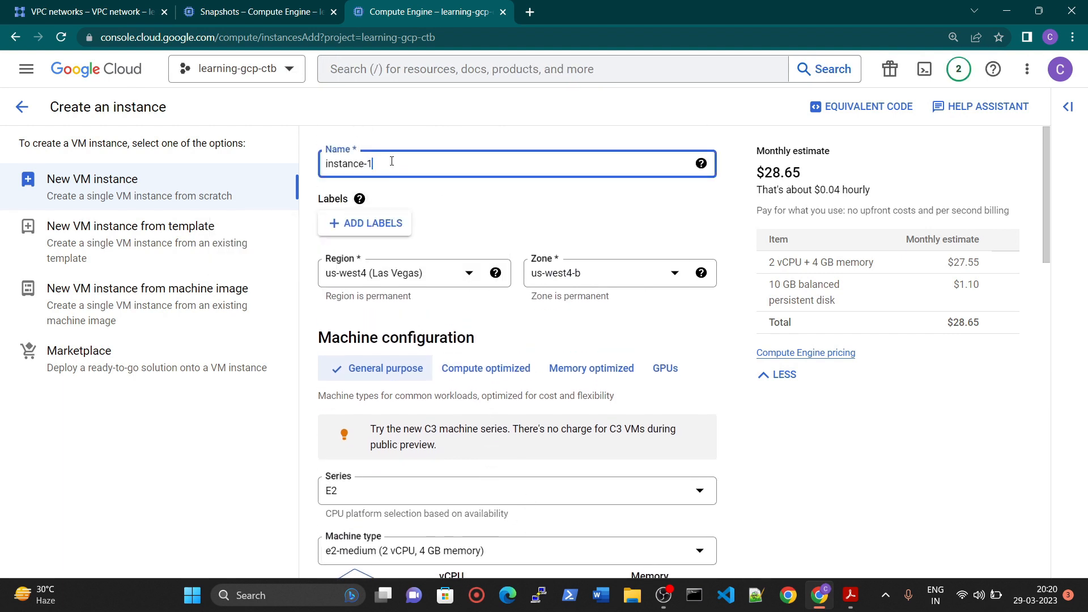
key(BackSpace)
key(BackSpace)
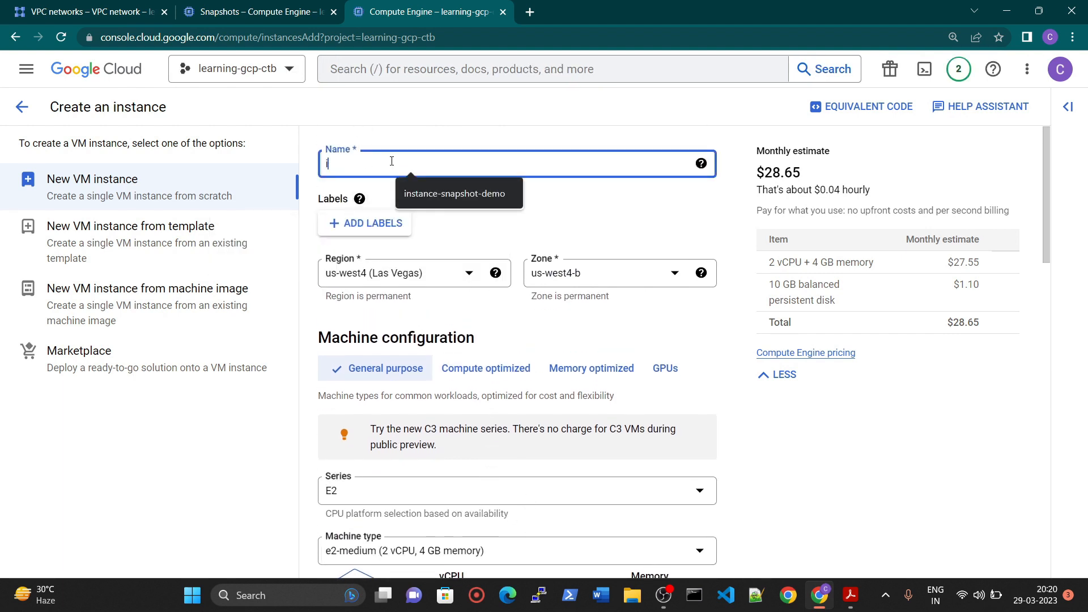
key(BackSpace)
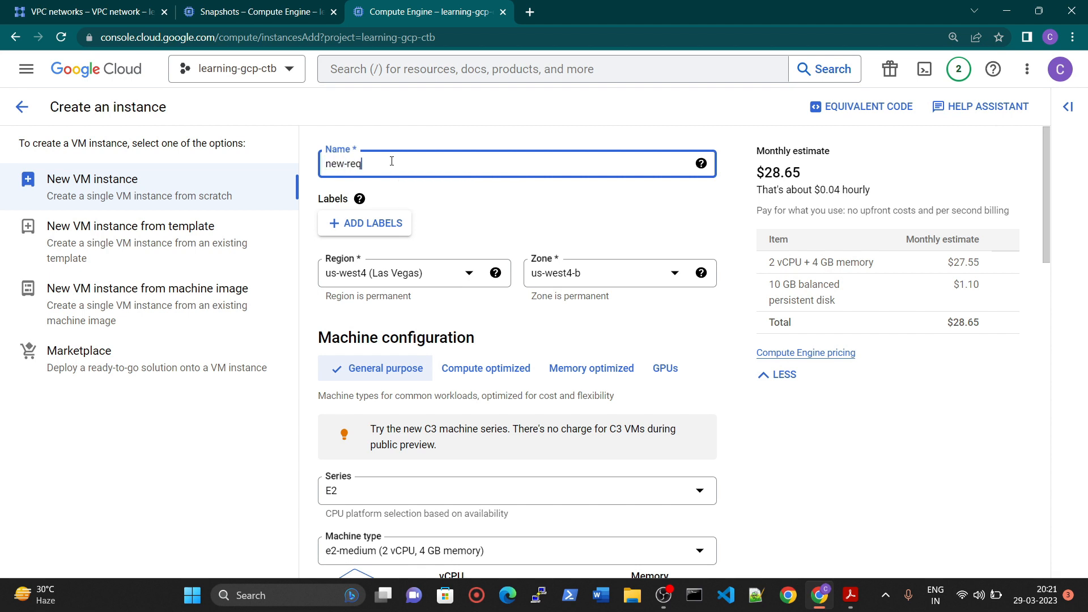
text(new-requirement-to-sg)
click(436, 276)
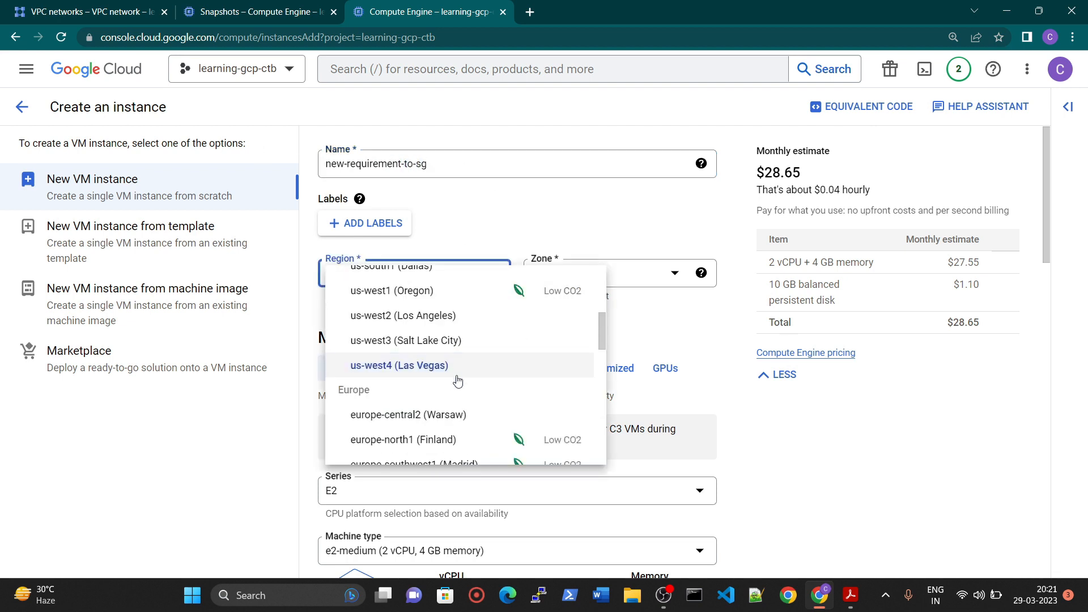
scroll(453, 385, down, 10)
click(451, 371)
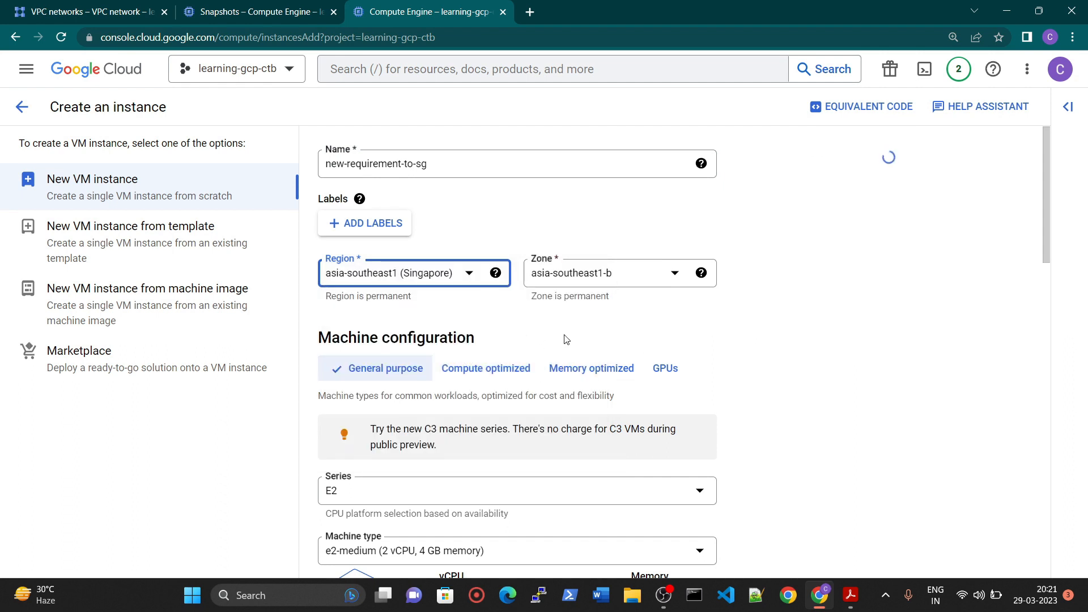
Step: Set the instance's machine type to e2-micro
scroll(515, 385, down, 3)
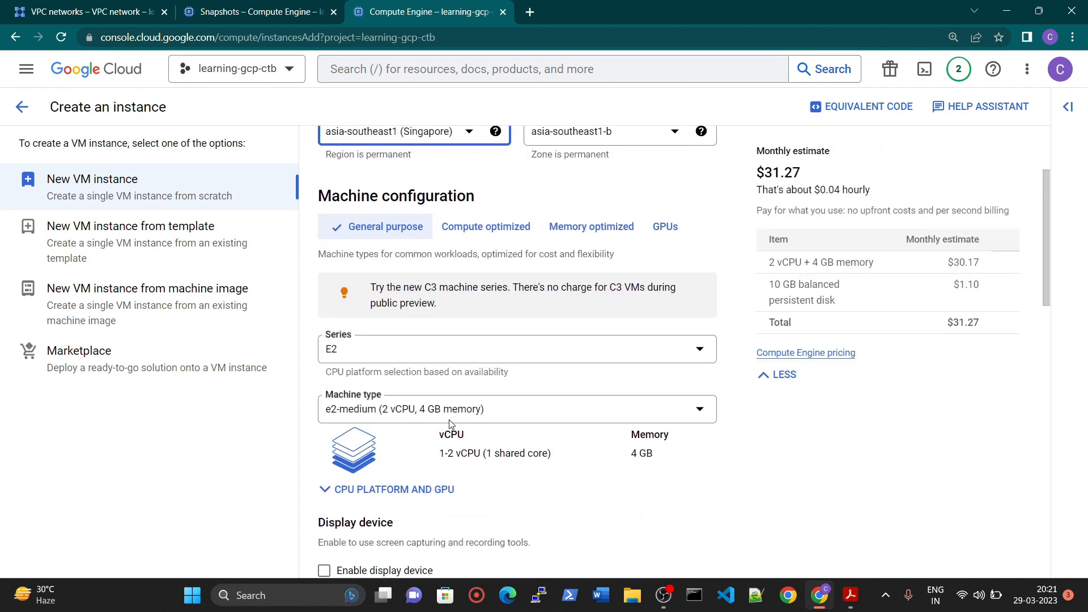
click(453, 420)
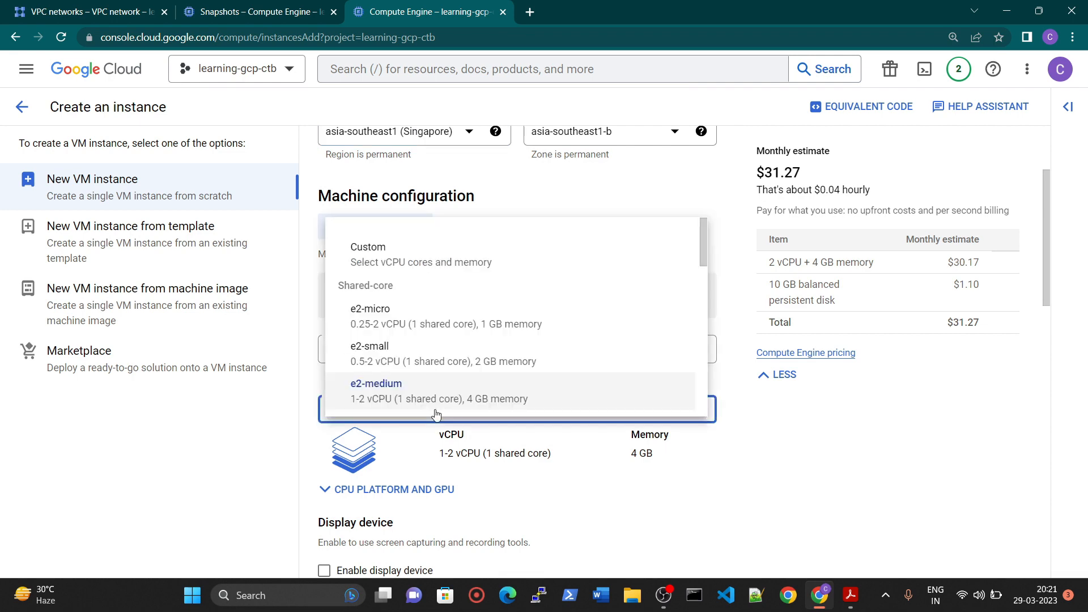
click(366, 375)
scroll(400, 336, down, 6)
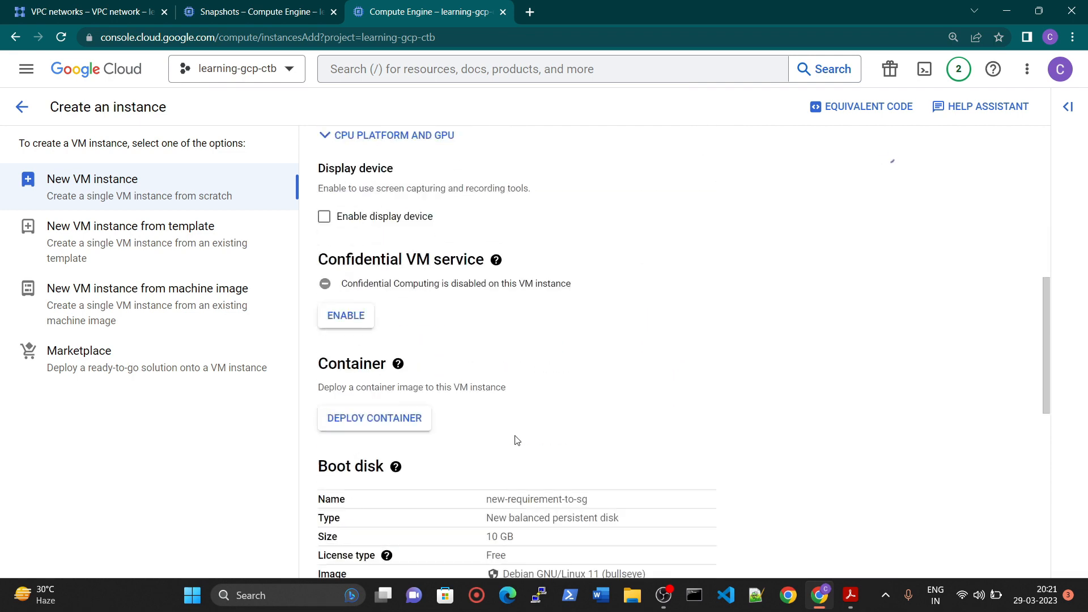
Step: Change the boot disk source to the snapshot snapshot-move-to-sg, keeping a 10 GB balanced persistent disk
scroll(516, 440, down, 6)
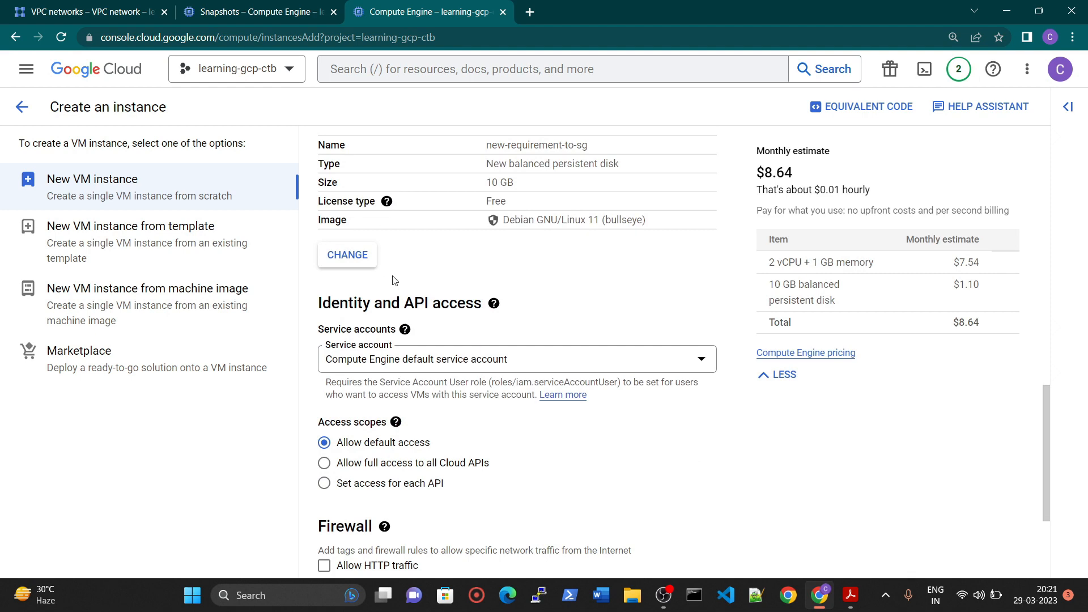
click(352, 256)
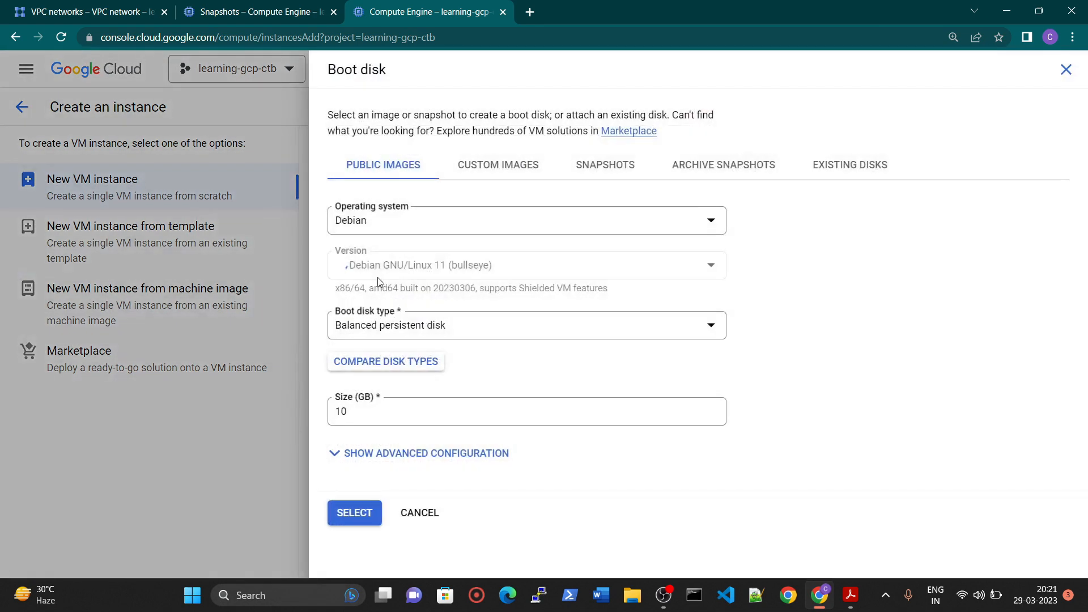
click(616, 172)
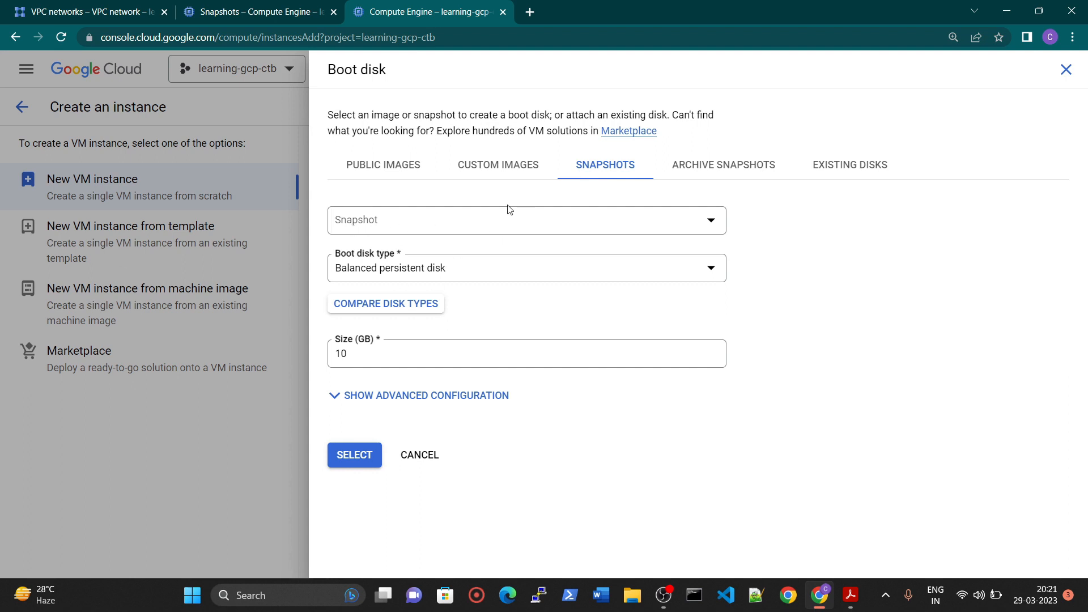
click(505, 224)
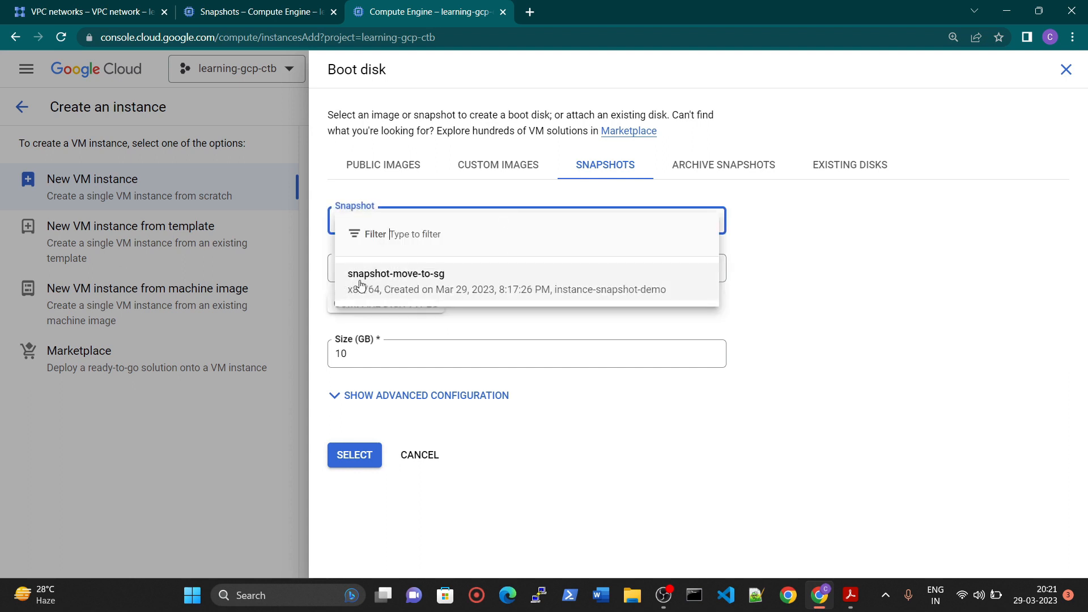
click(441, 288)
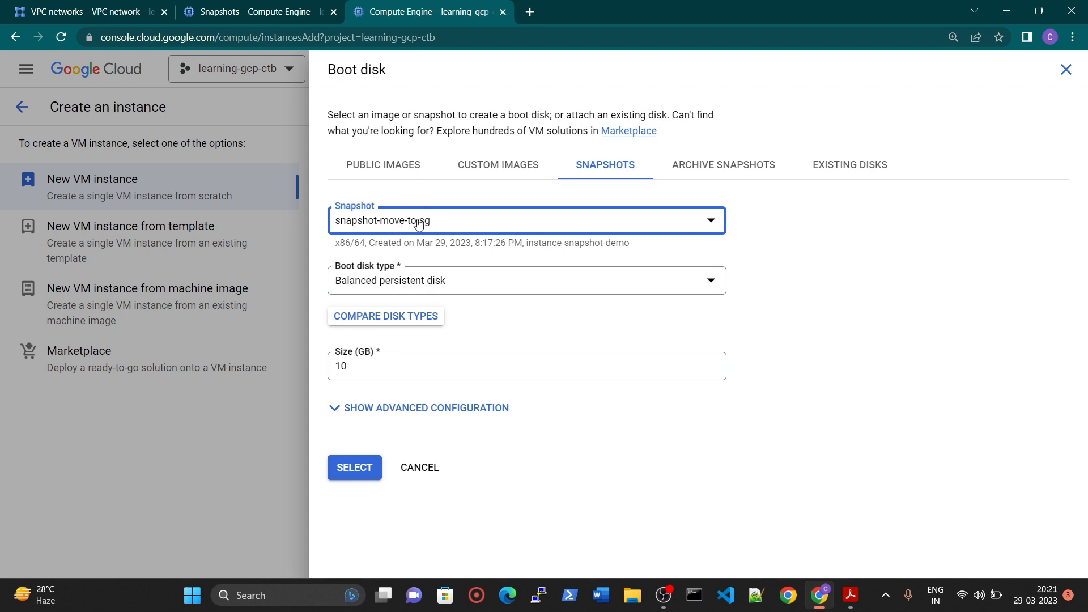
click(361, 467)
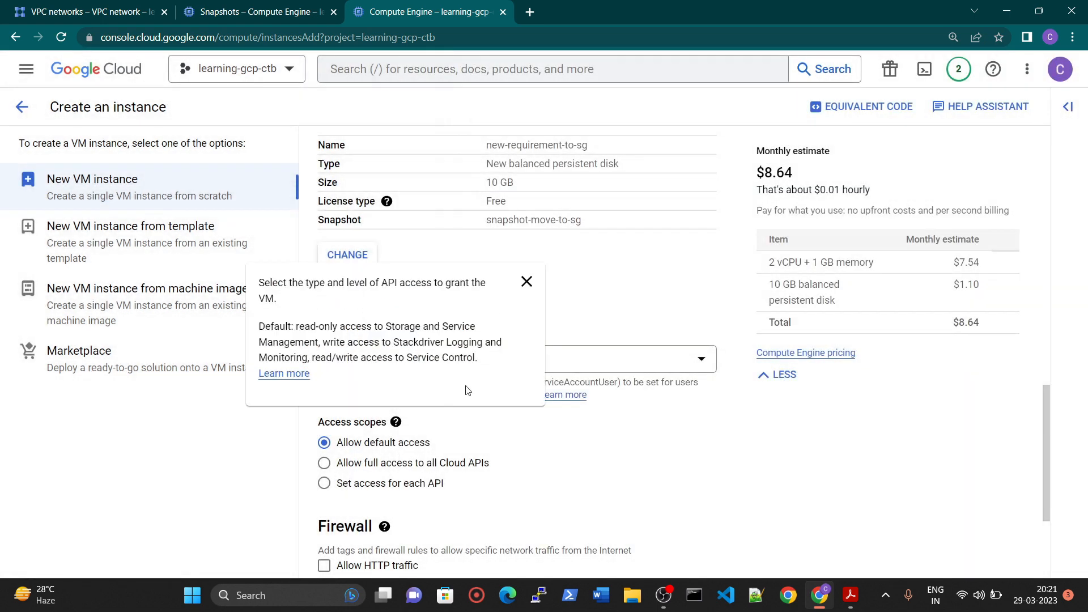
Step: Allow HTTP and HTTPS traffic through the instance's firewall and expand the advanced options
scroll(480, 409, down, 1)
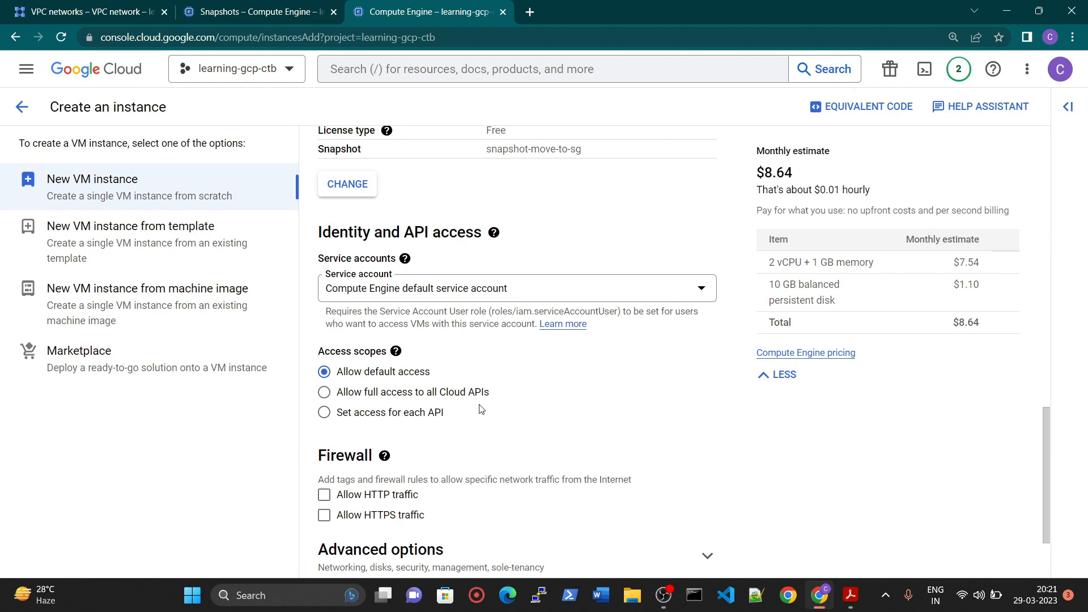
scroll(481, 409, down, 2)
click(432, 439)
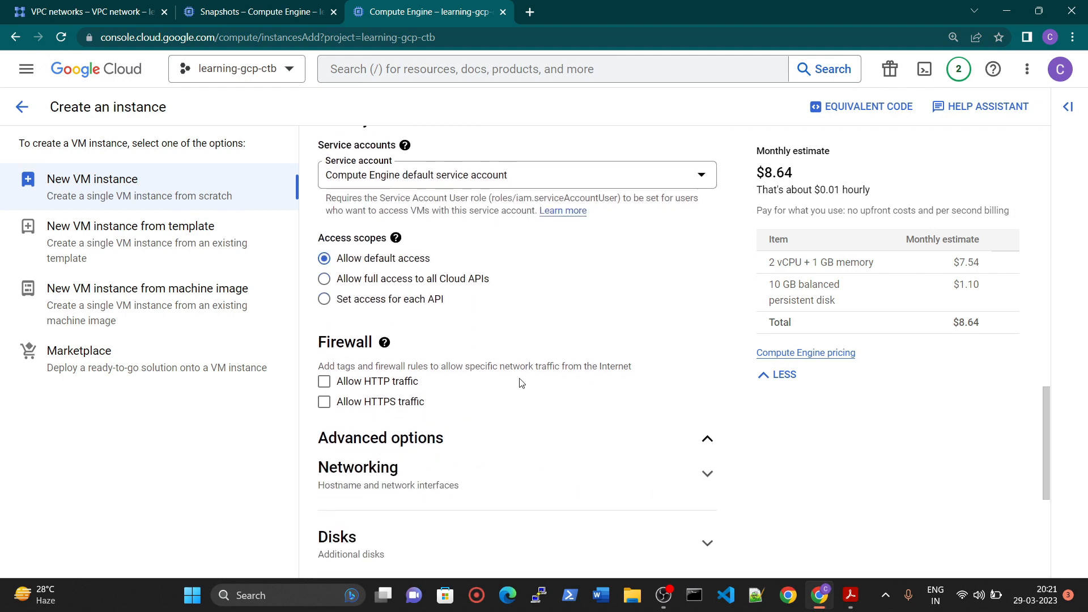
scroll(521, 383, down, 2)
click(324, 239)
click(323, 259)
scroll(461, 276, down, 2)
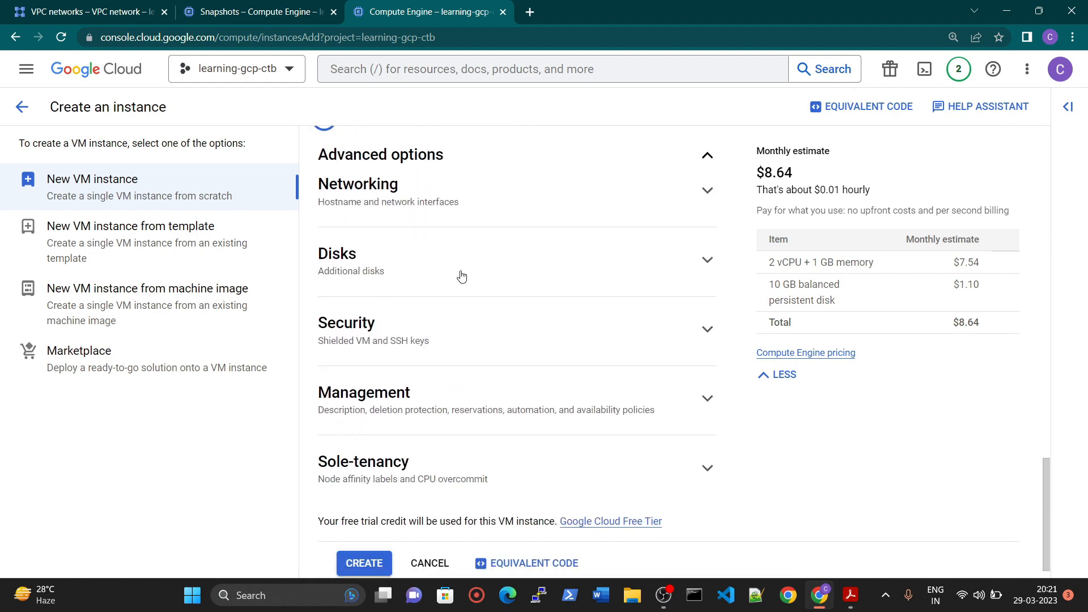
Step: Check the VPC networks list and set the instance's network interface to the vpc-singapore network
click(419, 201)
scroll(468, 301, down, 3)
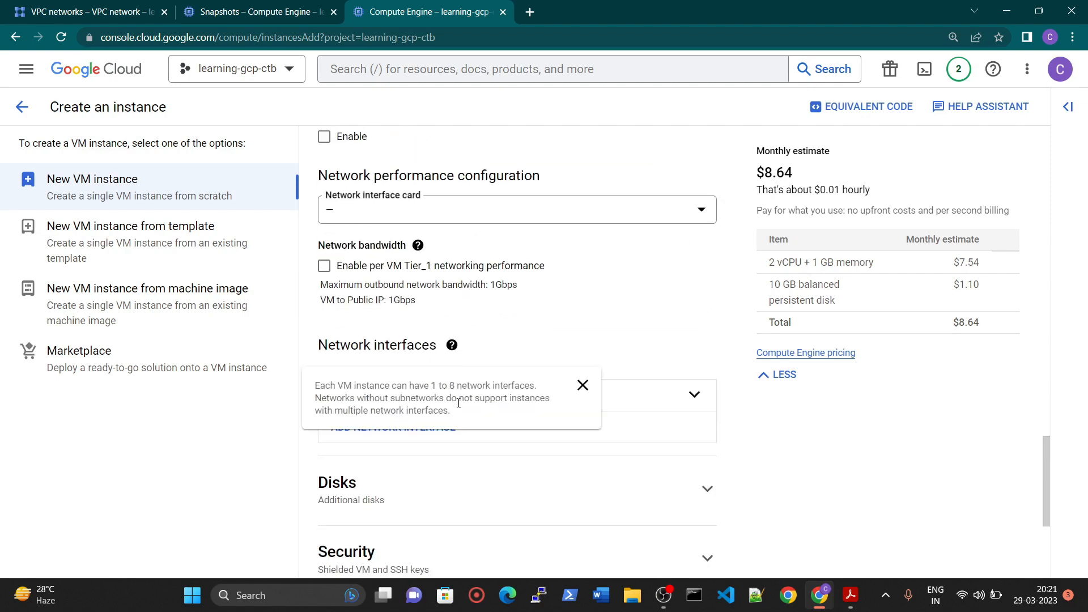
click(695, 403)
scroll(696, 403, down, 2)
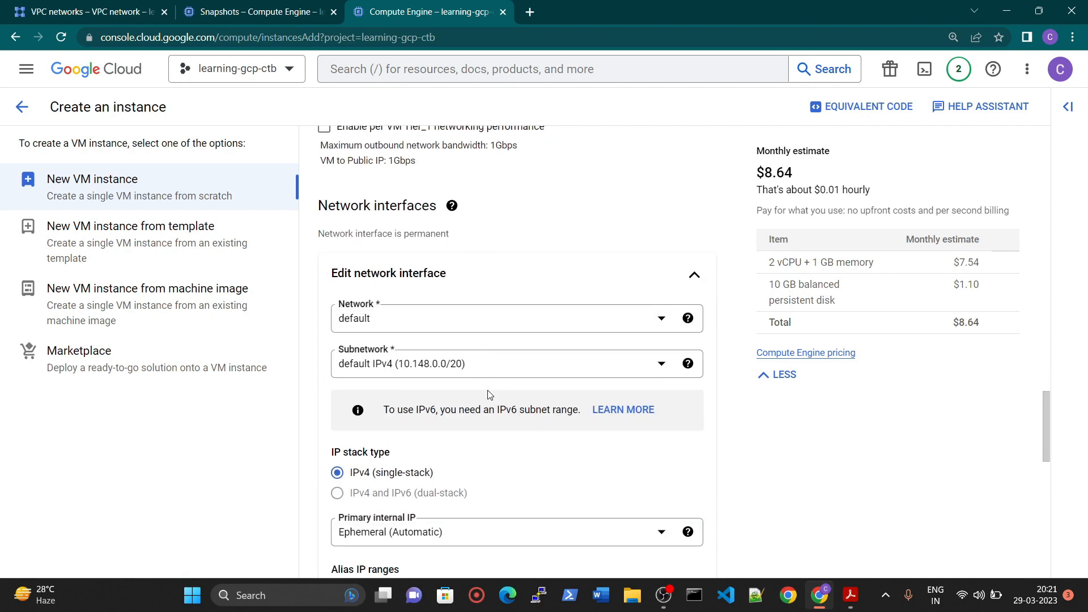
click(412, 315)
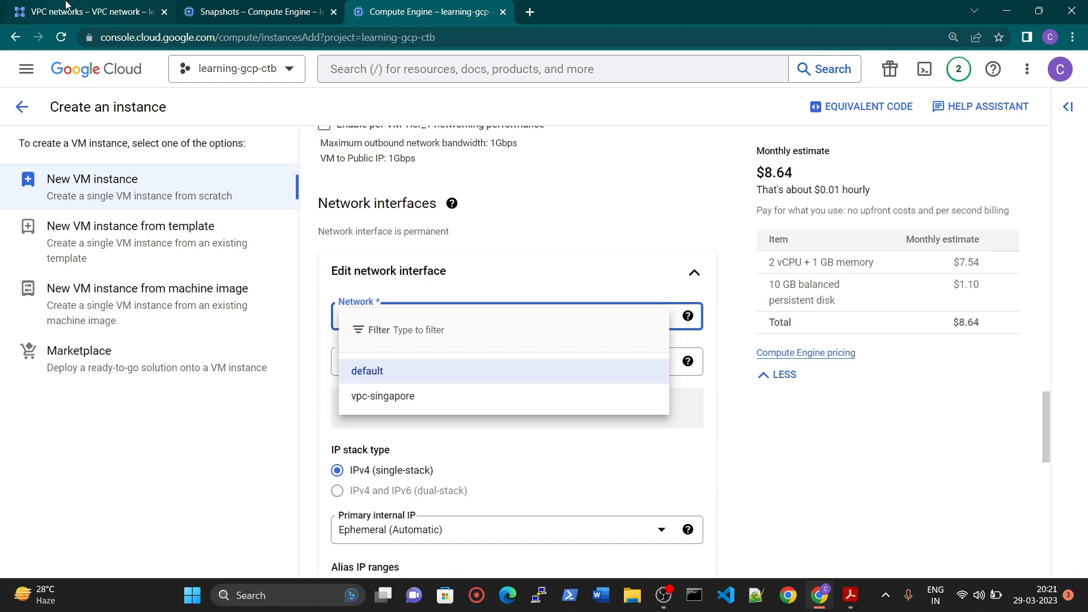
click(85, 11)
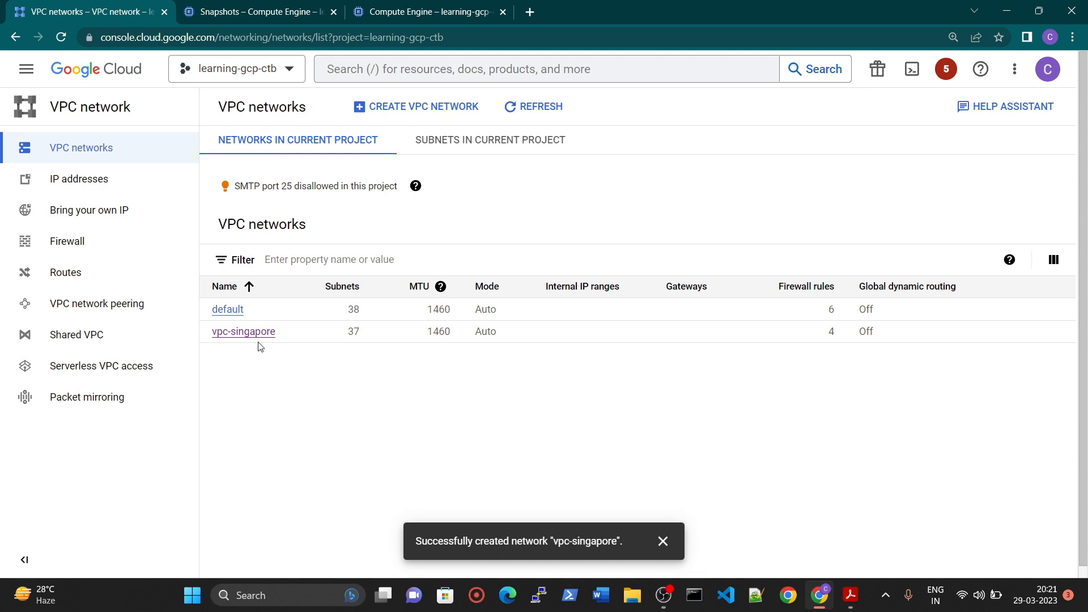
click(374, 10)
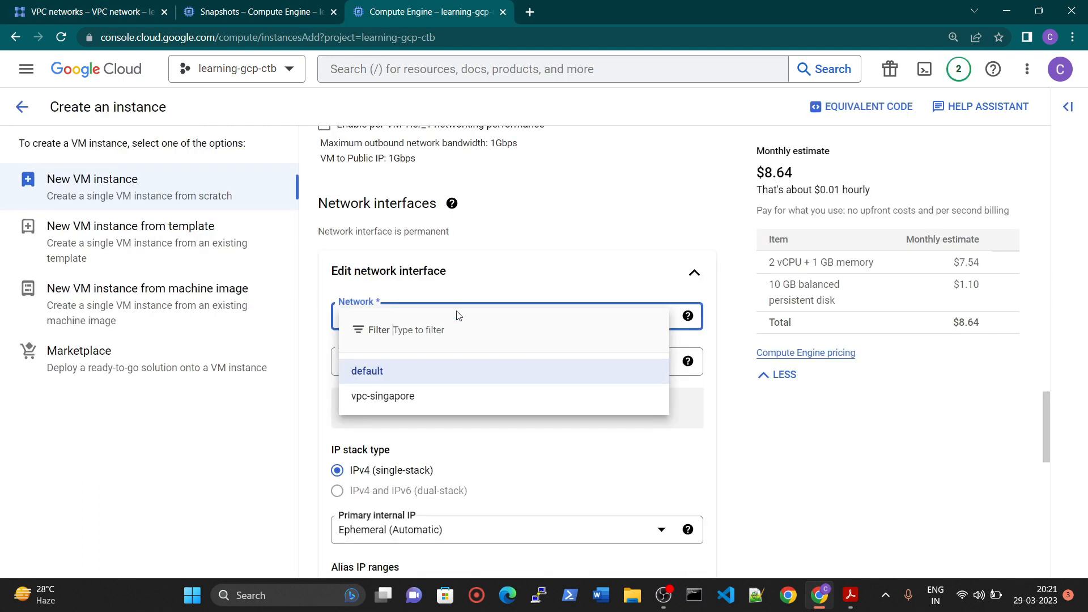
click(406, 398)
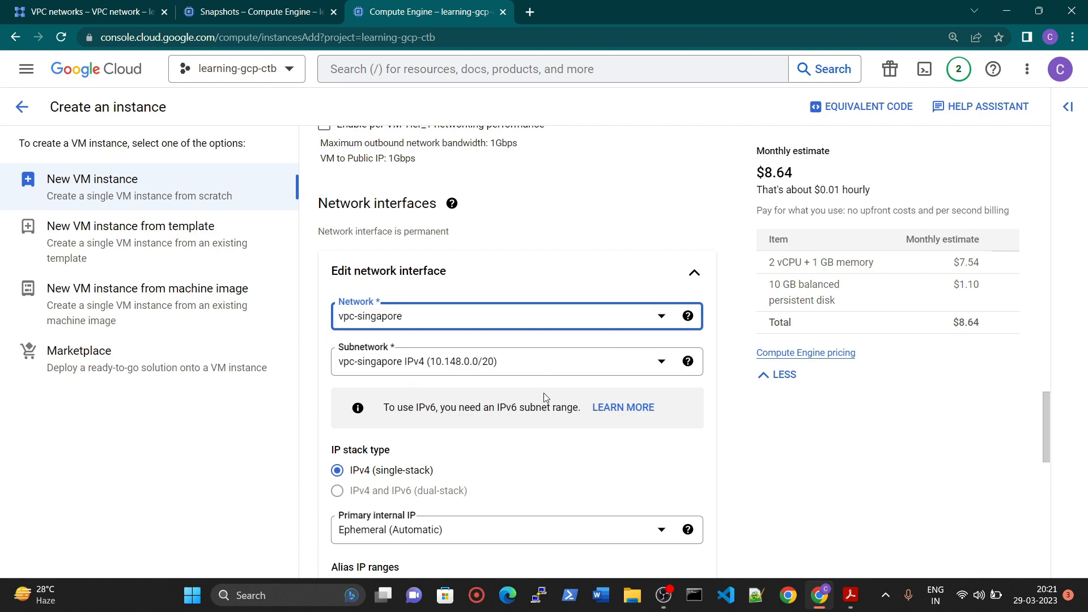
Step: Set the network service tier to Standard (asia-southeast1), create the instance and refresh the VM instances list
scroll(544, 399, down, 6)
mouse_move(449, 392)
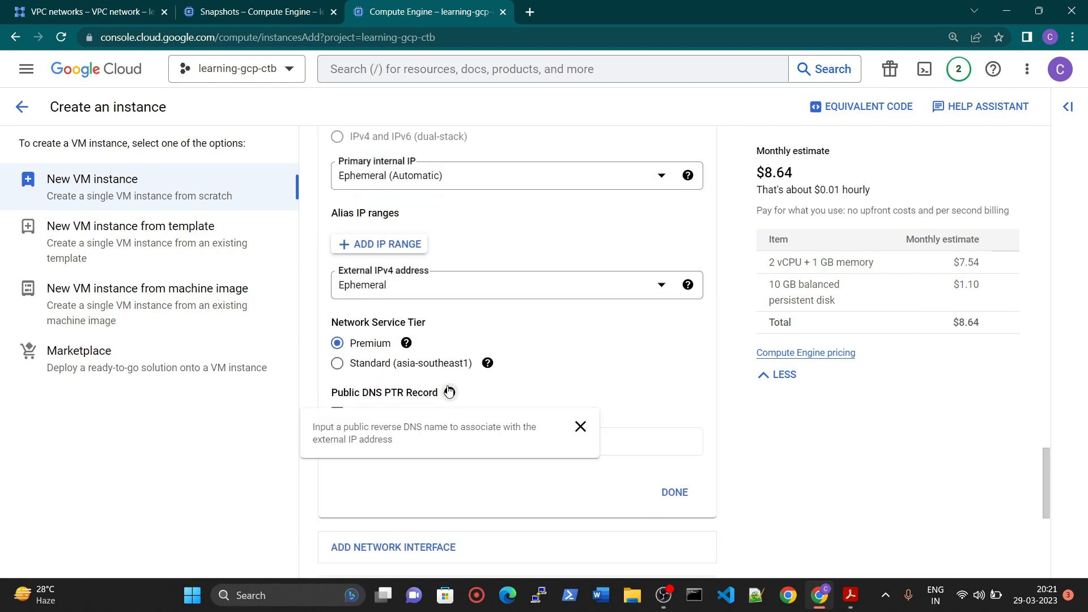
click(337, 363)
scroll(437, 418, down, 6)
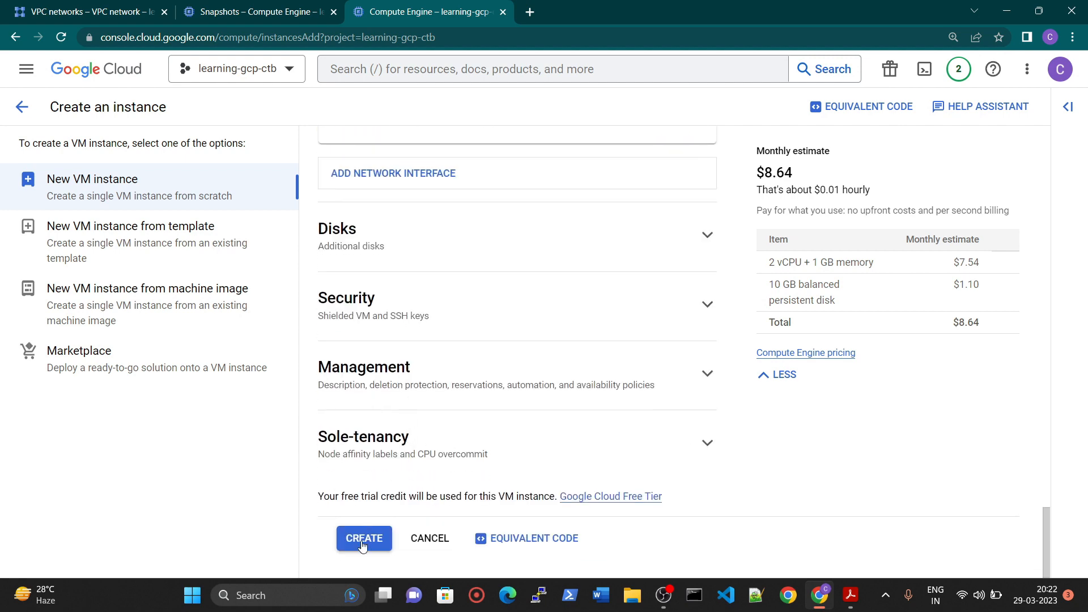
click(364, 539)
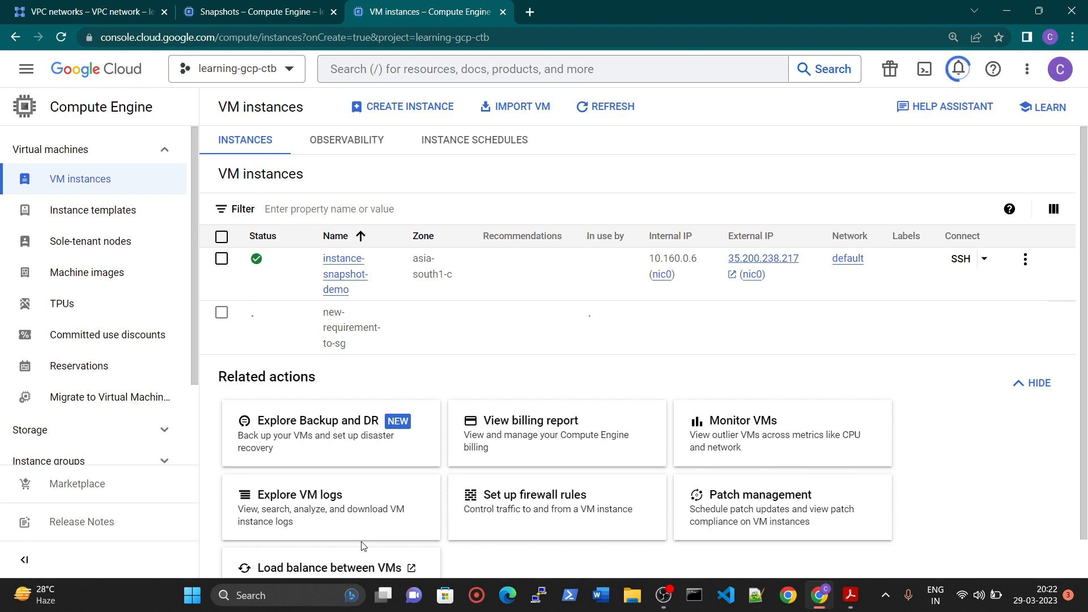
click(585, 107)
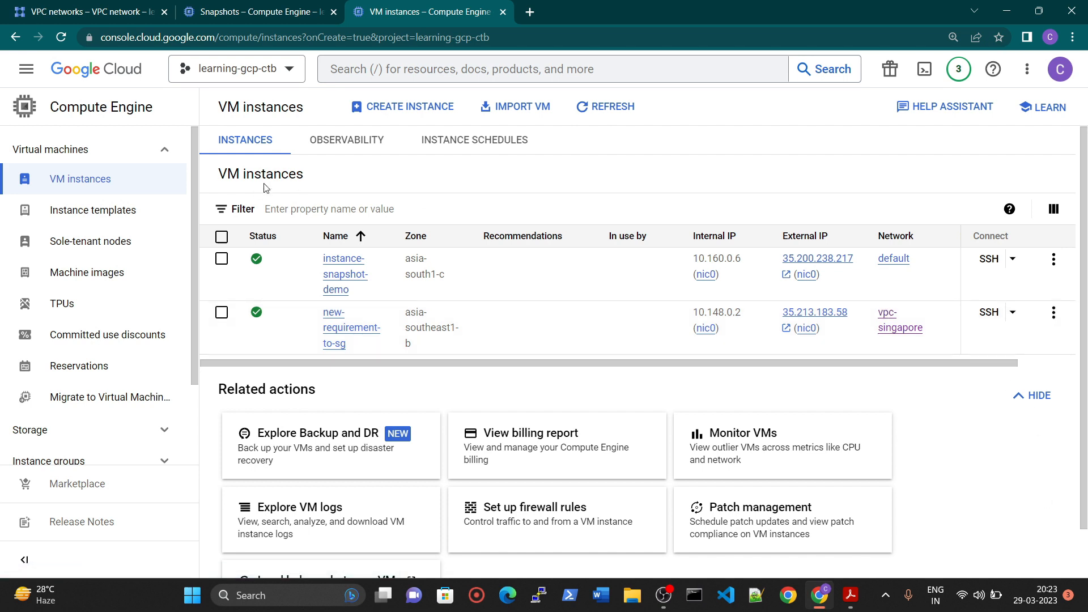
Step: Switch to the project My First Project and open its project settings from the dashboard
click(272, 70)
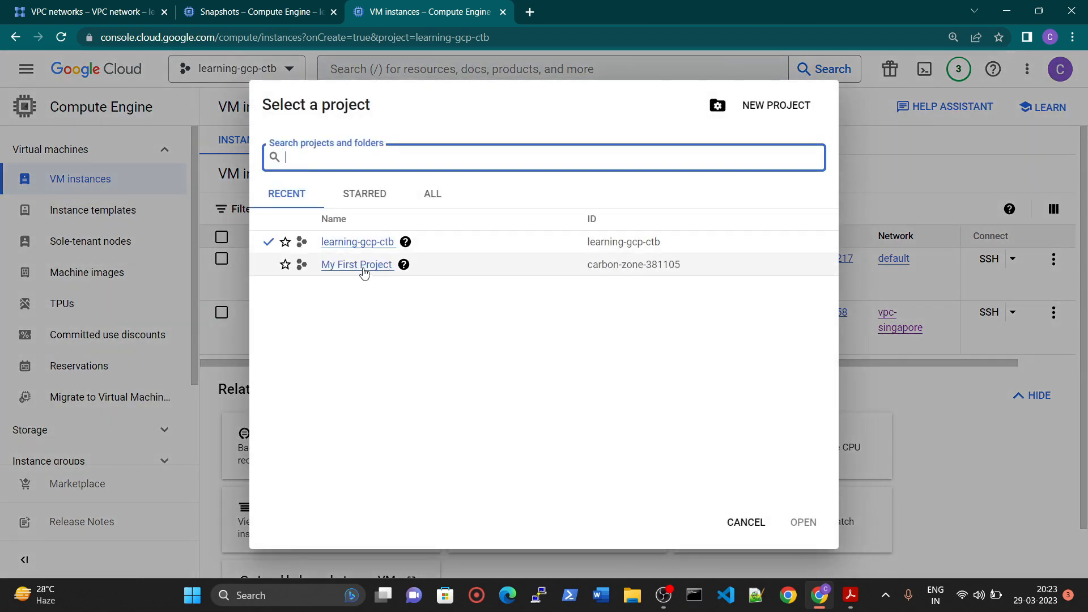
click(363, 269)
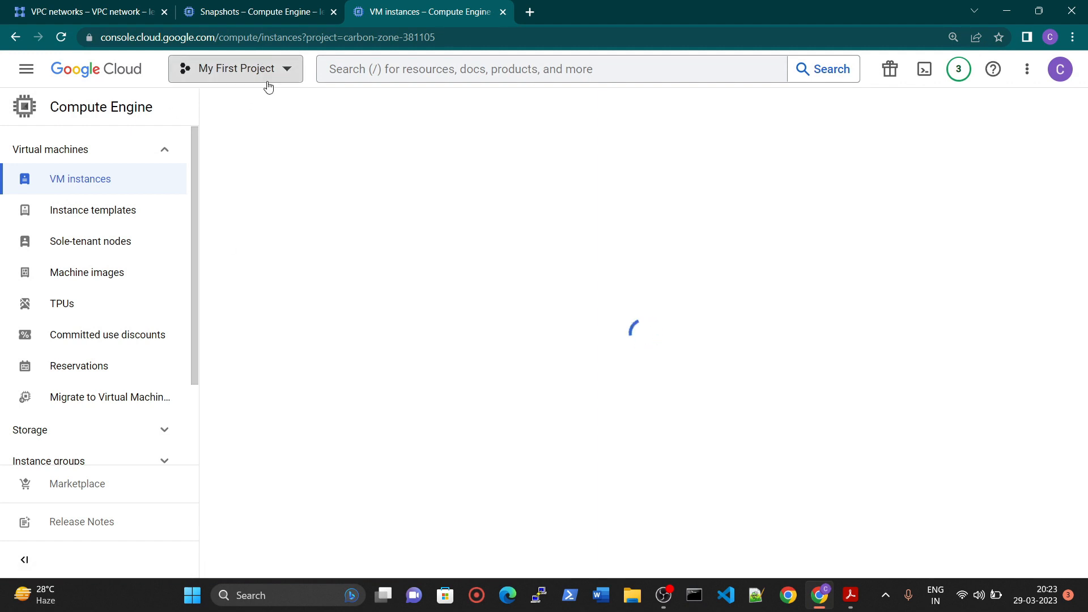
click(26, 69)
scroll(105, 500, down, 2)
mouse_move(126, 504)
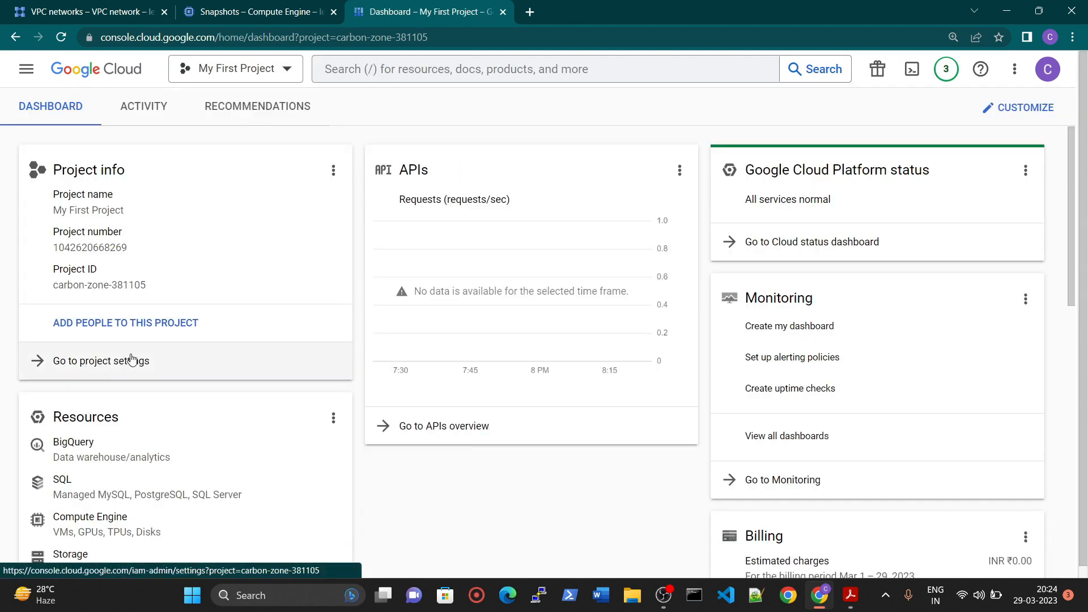
click(91, 371)
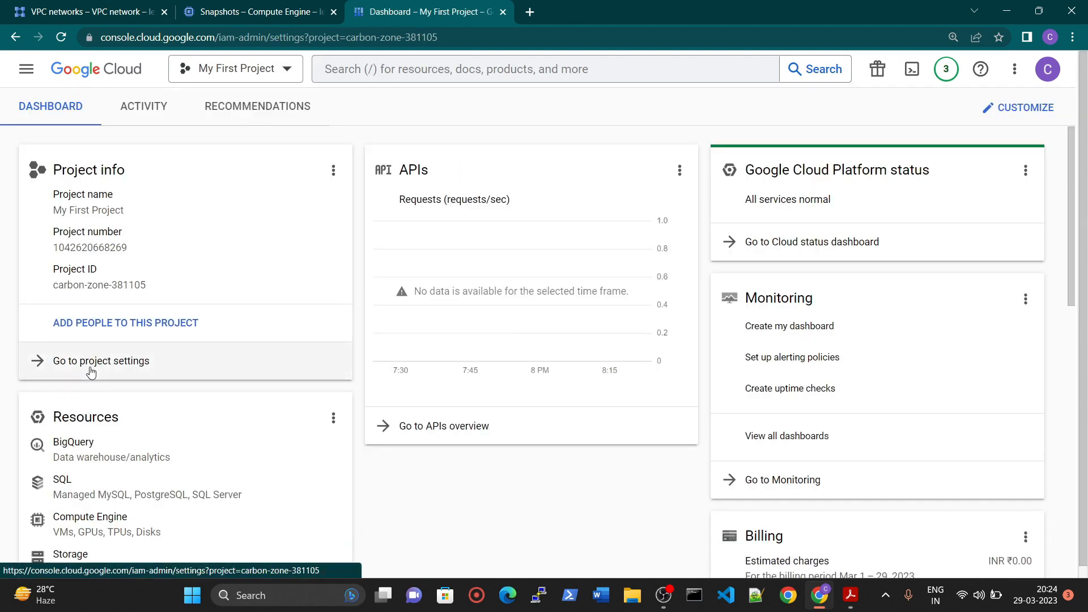
Step: Rename the project to Production Project and save the change
click(308, 175)
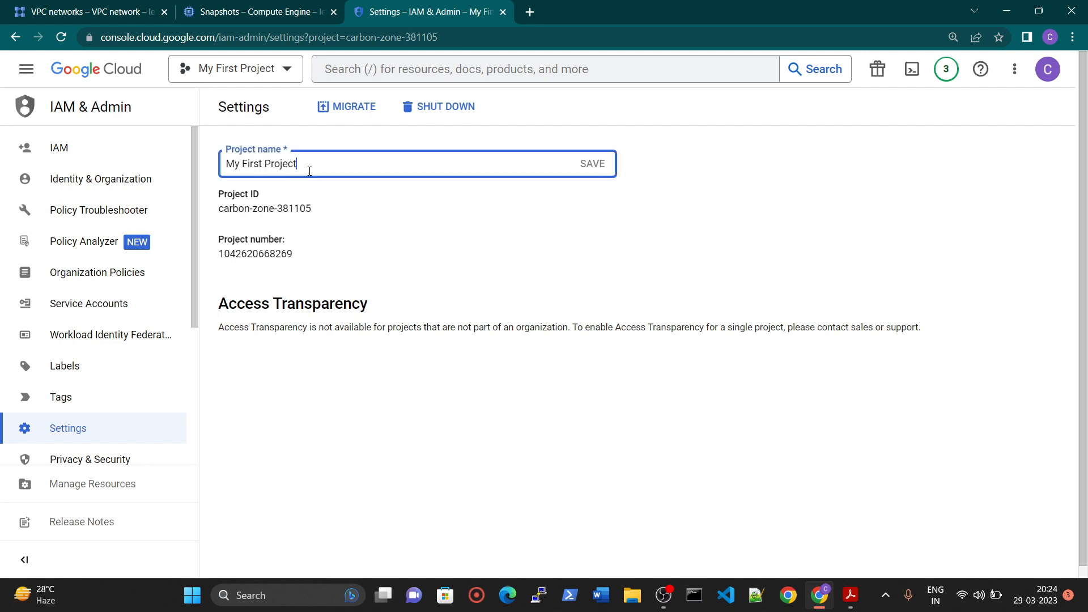
double_click(309, 168)
key(BackSpace)
key(BackSpace)
key(BackSpace)
key(BackSpace)
key(BackSpace)
key(BackSpace)
key(BackSpace)
key(BackSpace)
key(BackSpace)
key(BackSpace)
text(Produ)
drag(224, 210, 296, 210)
click(332, 213)
double_click(318, 214)
triple_click(317, 214)
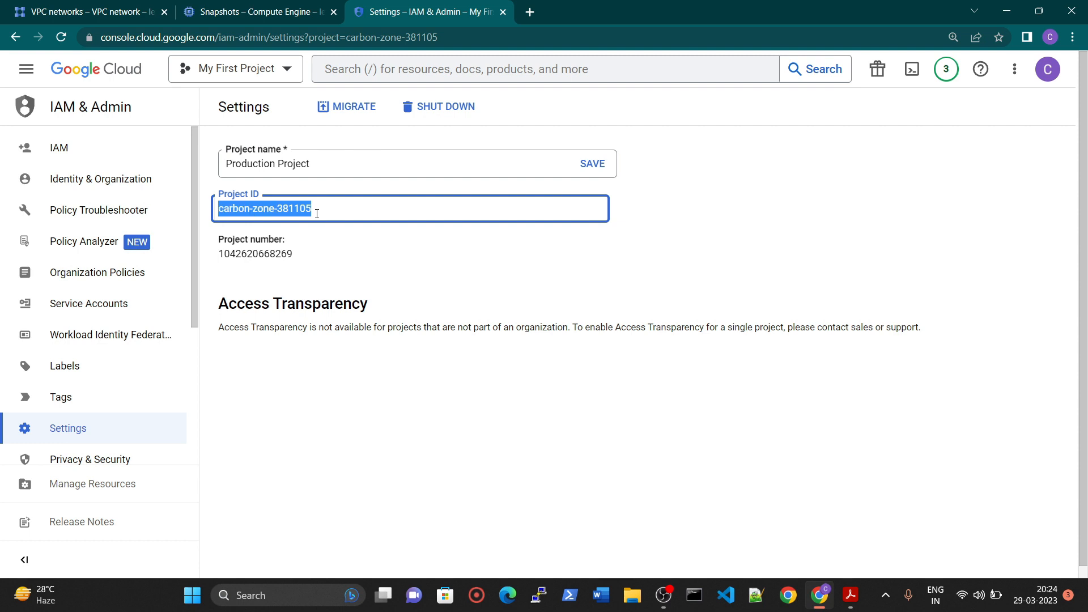
click(359, 249)
click(592, 163)
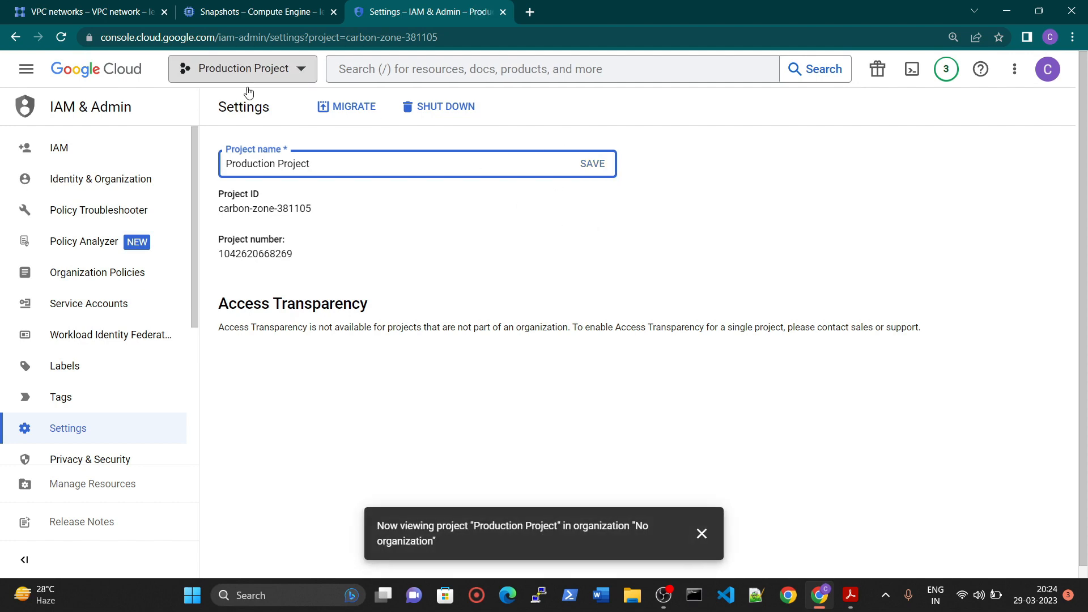
Step: Open the Compute Engine VM instances list of Production Project
click(26, 68)
click(89, 374)
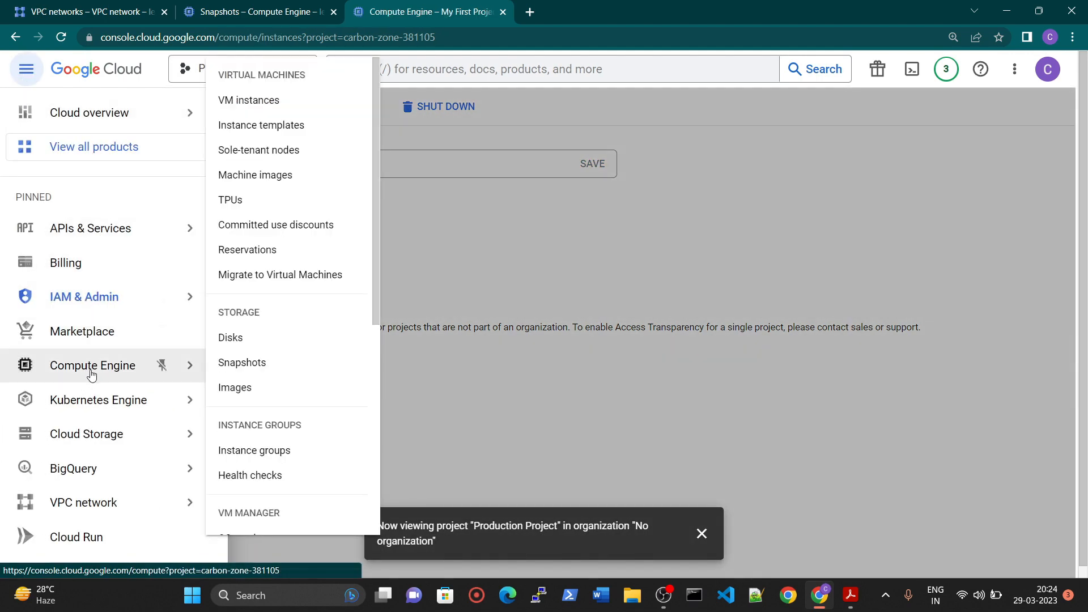
click(515, 296)
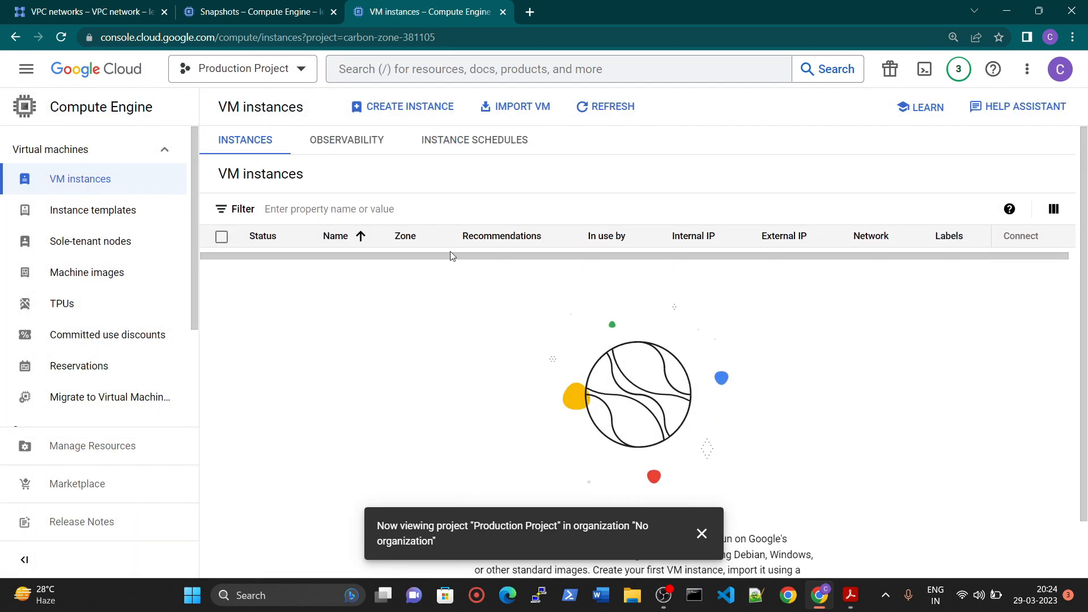
Step: Duplicate the VM instances browser tab and switch the copy to the learning-gcp-ctb project
right_click(431, 12)
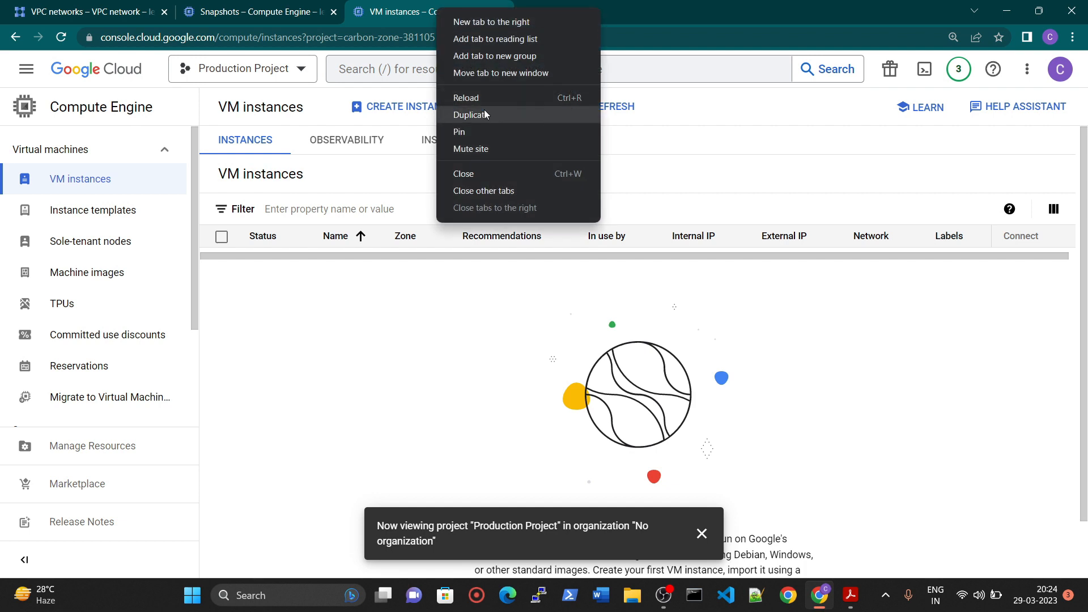
click(462, 113)
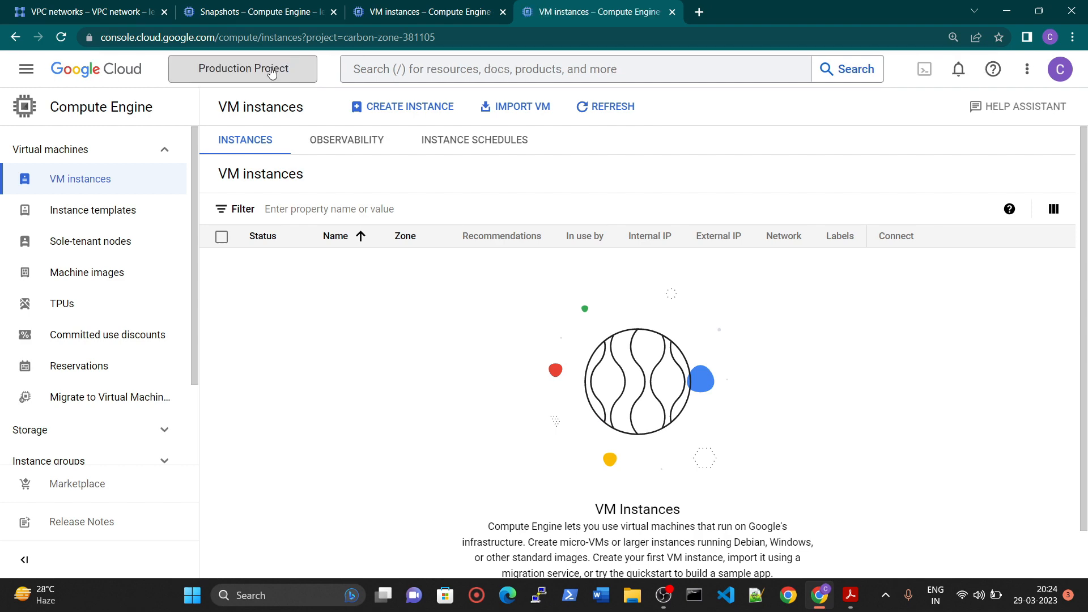
click(270, 72)
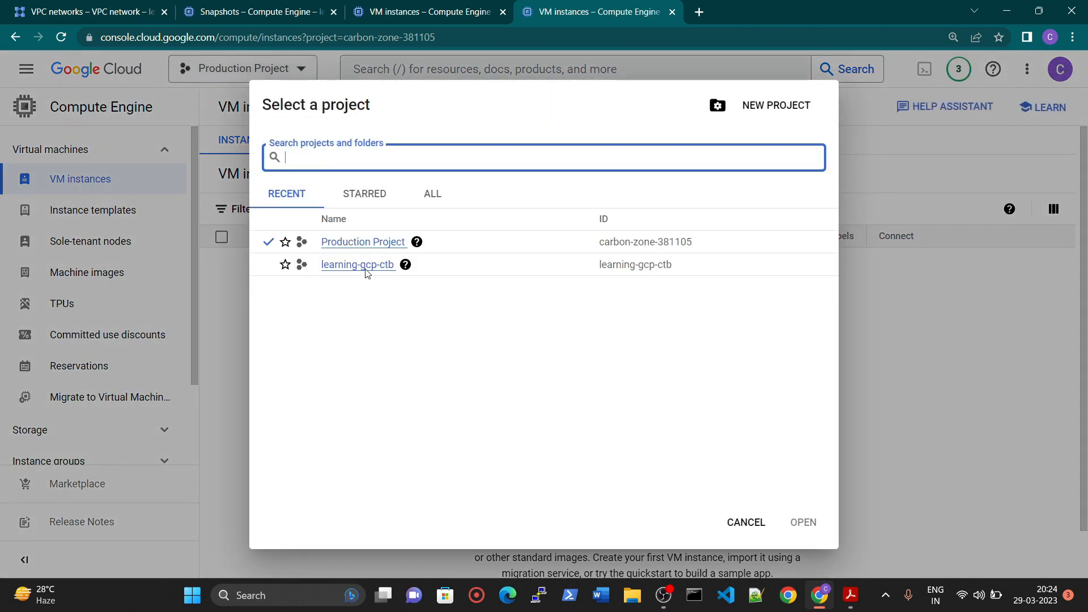
click(365, 269)
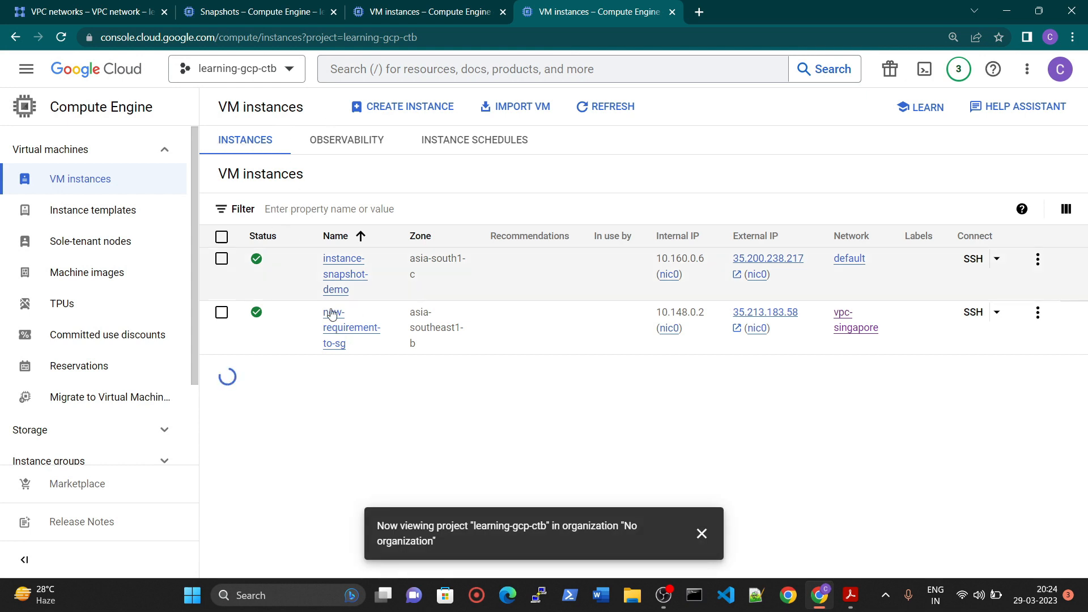
Step: Compare the VM instances lists of both projects and open the instance creation form in Production Project
click(460, 7)
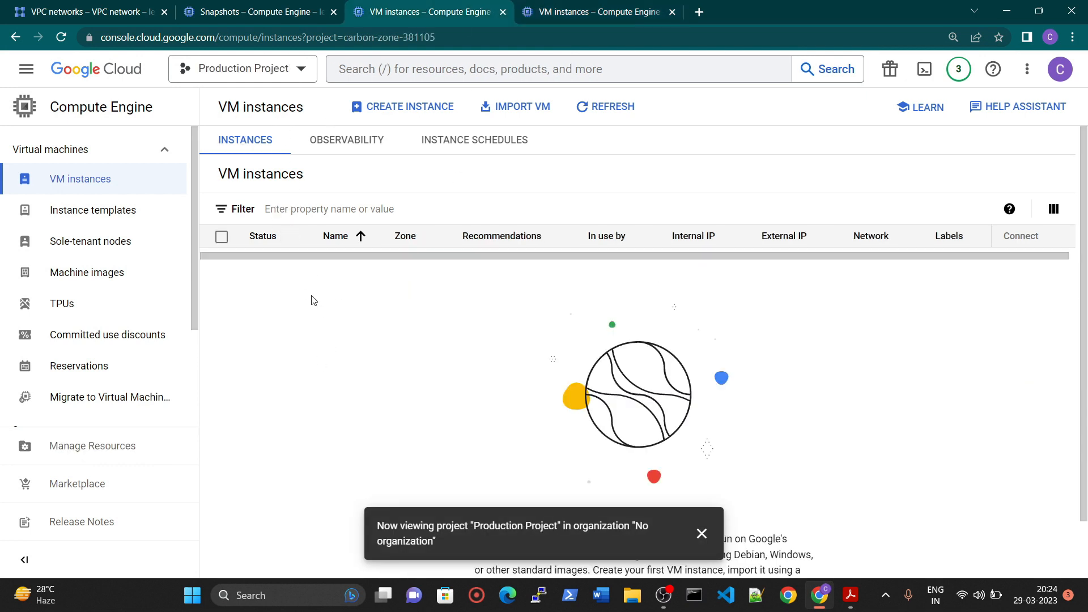
click(570, 14)
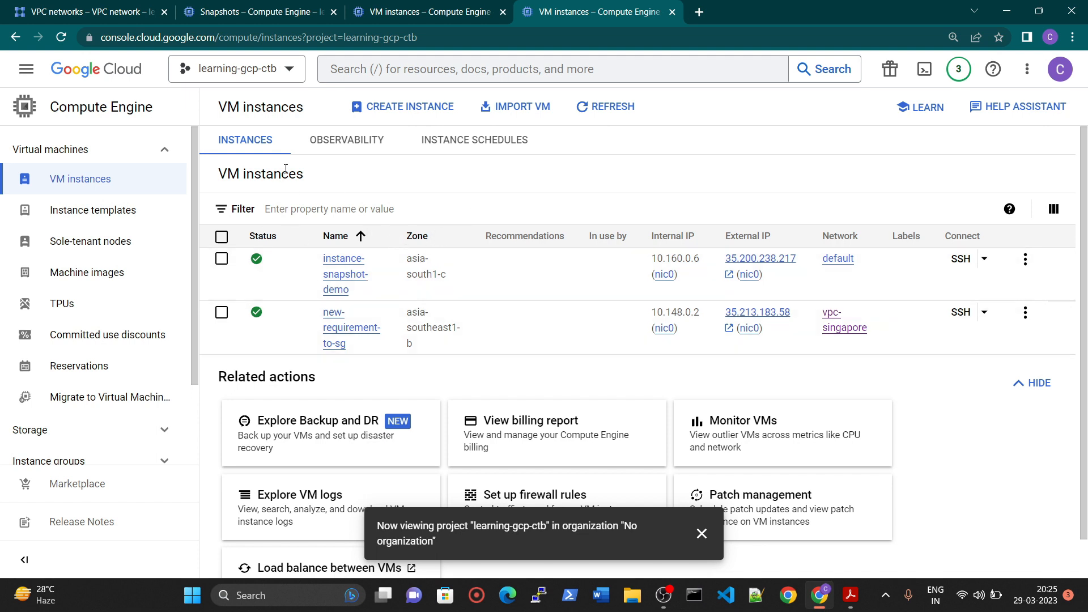
click(412, 7)
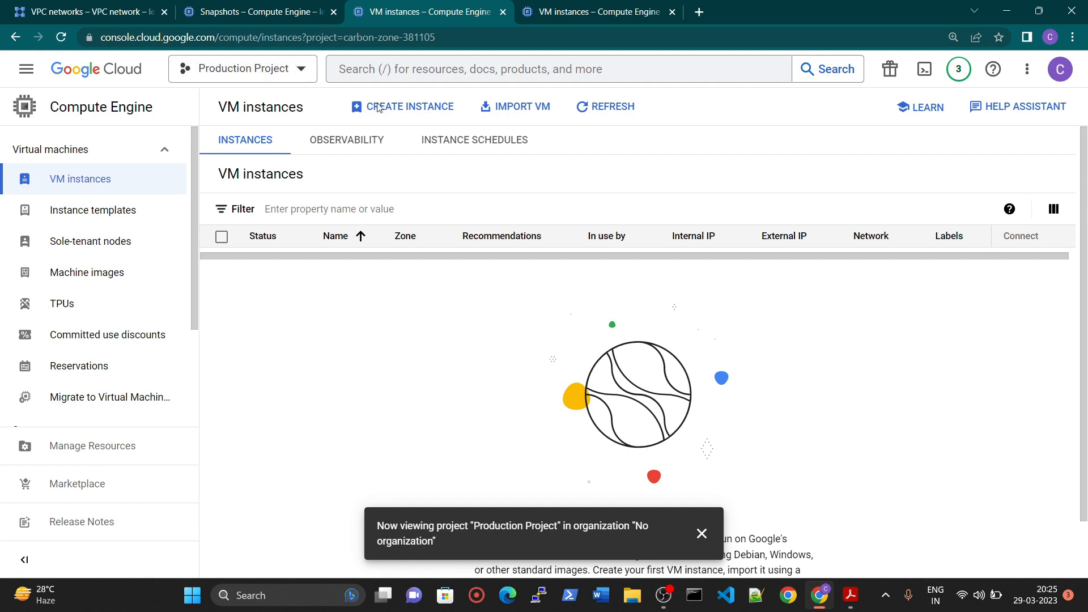
click(415, 108)
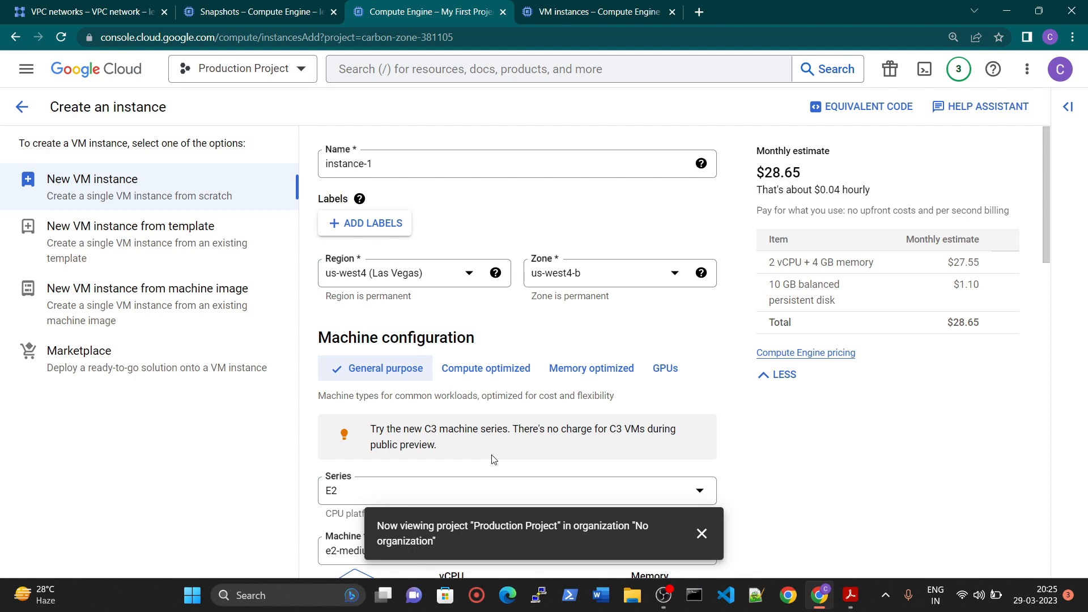
Step: Return to the learning-gcp-ctb project and open its Compute Engine Images list
click(581, 5)
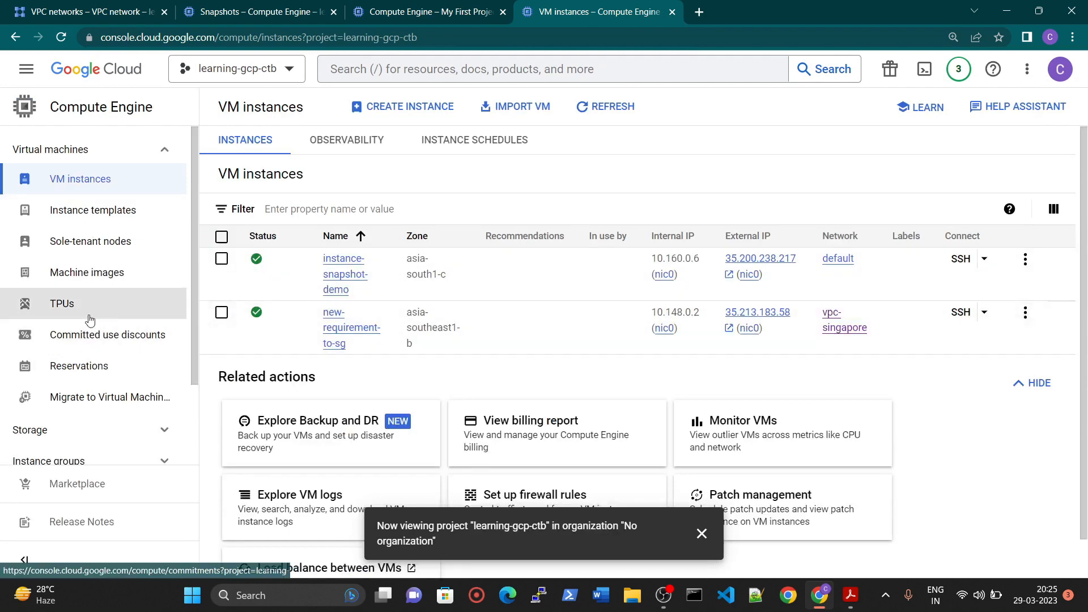
click(23, 73)
mouse_move(160, 364)
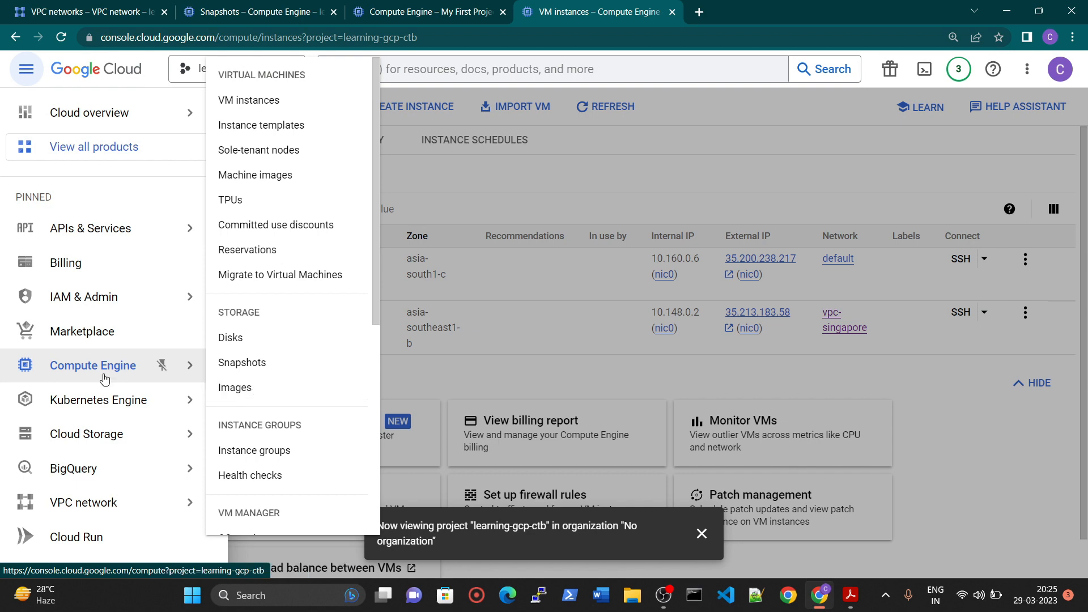
click(164, 363)
scroll(62, 280, down, 2)
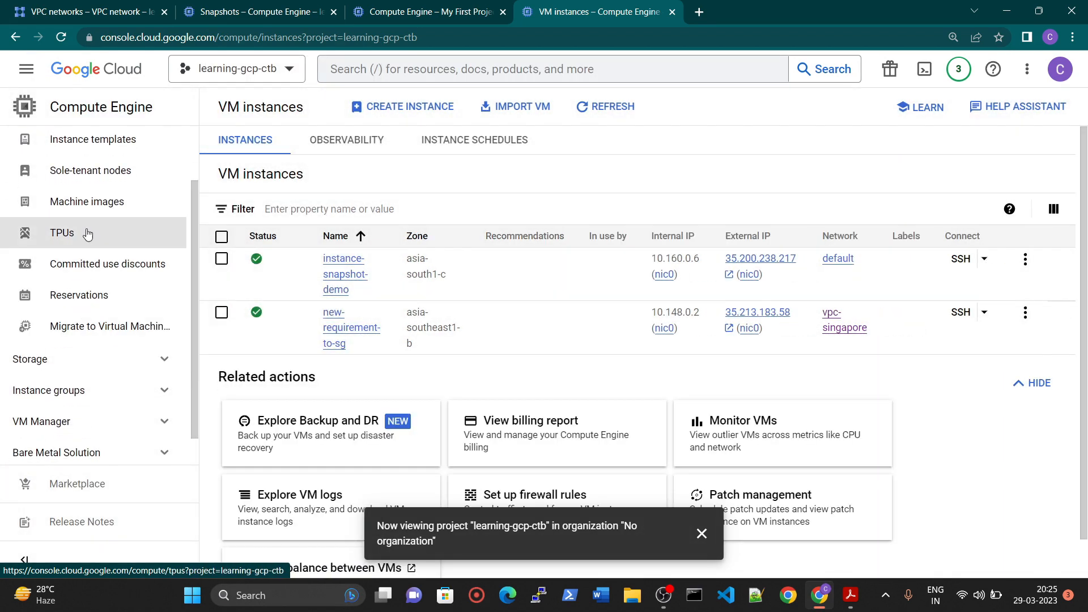
scroll(85, 318, up, 3)
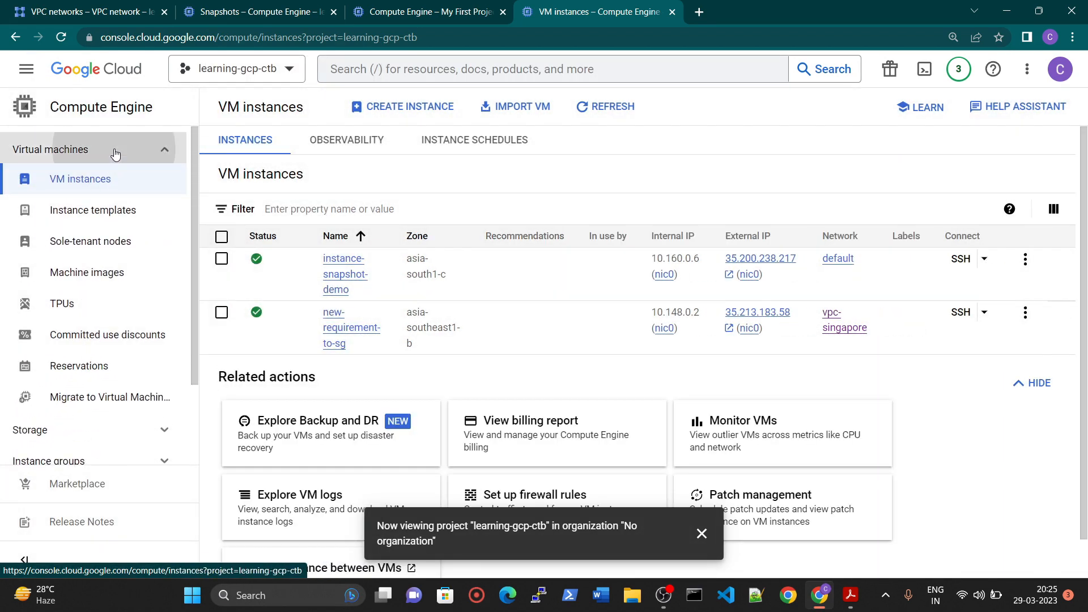
click(162, 150)
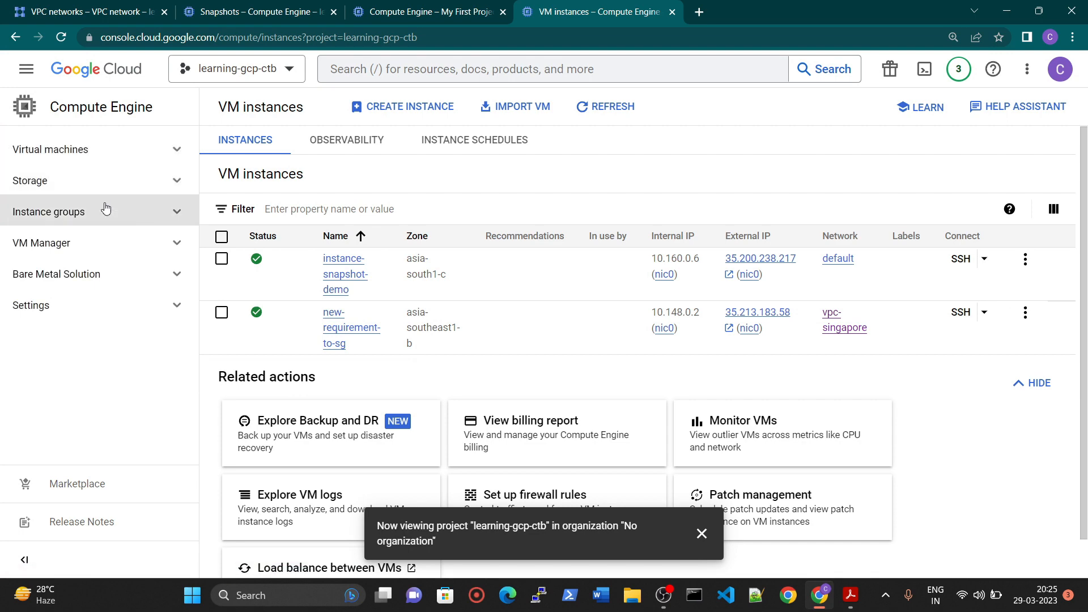
click(26, 69)
mouse_move(164, 400)
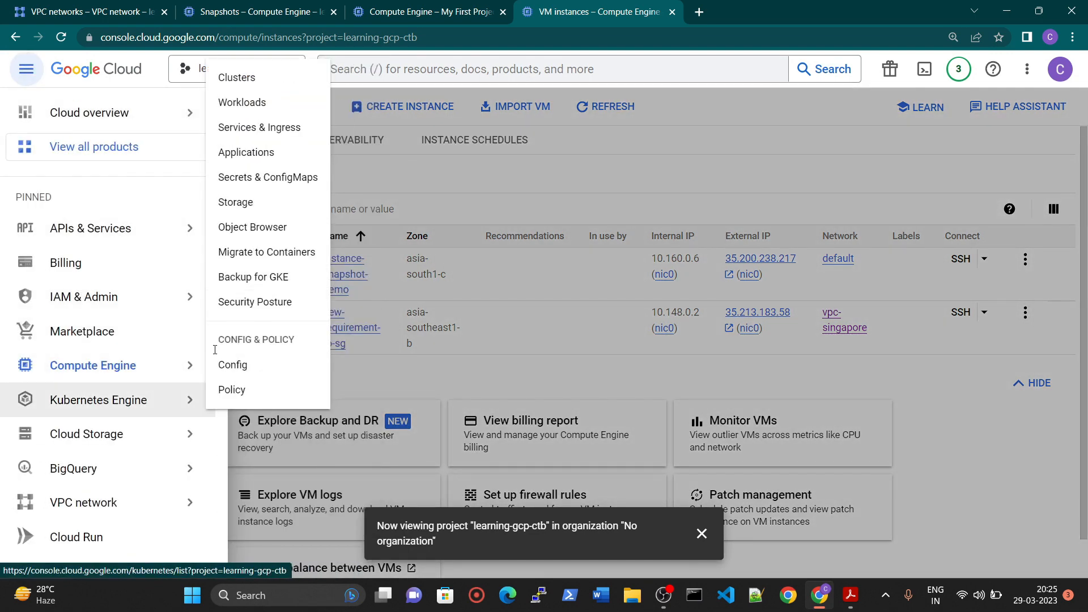
mouse_move(165, 365)
click(248, 391)
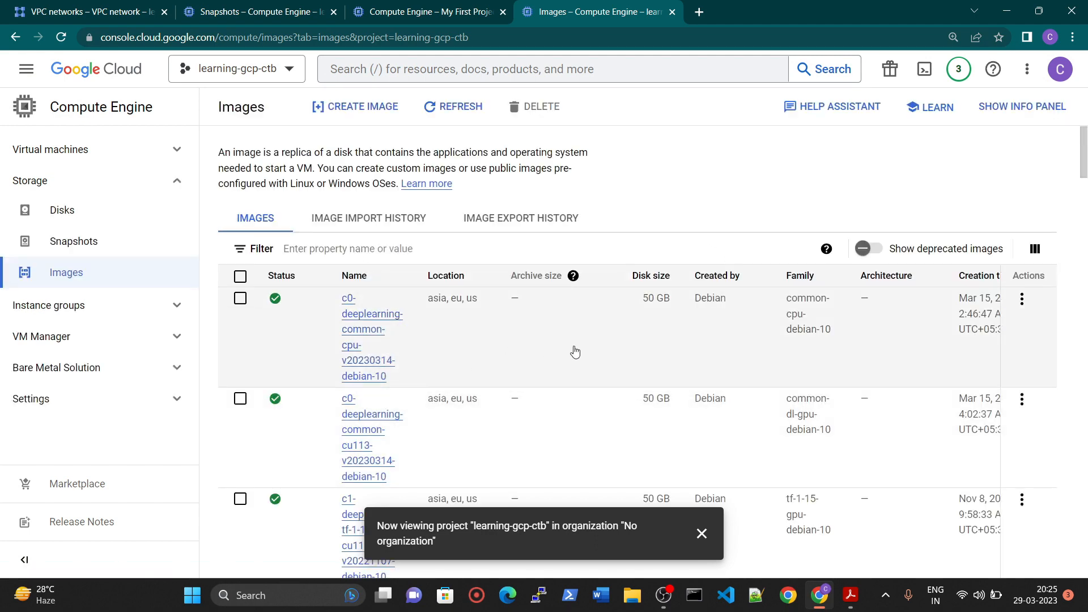
Step: Look through the available images listed for the learning-gcp-ctb project
scroll(575, 351, down, 2)
key(ctrl+minus)
scroll(621, 344, down, 10)
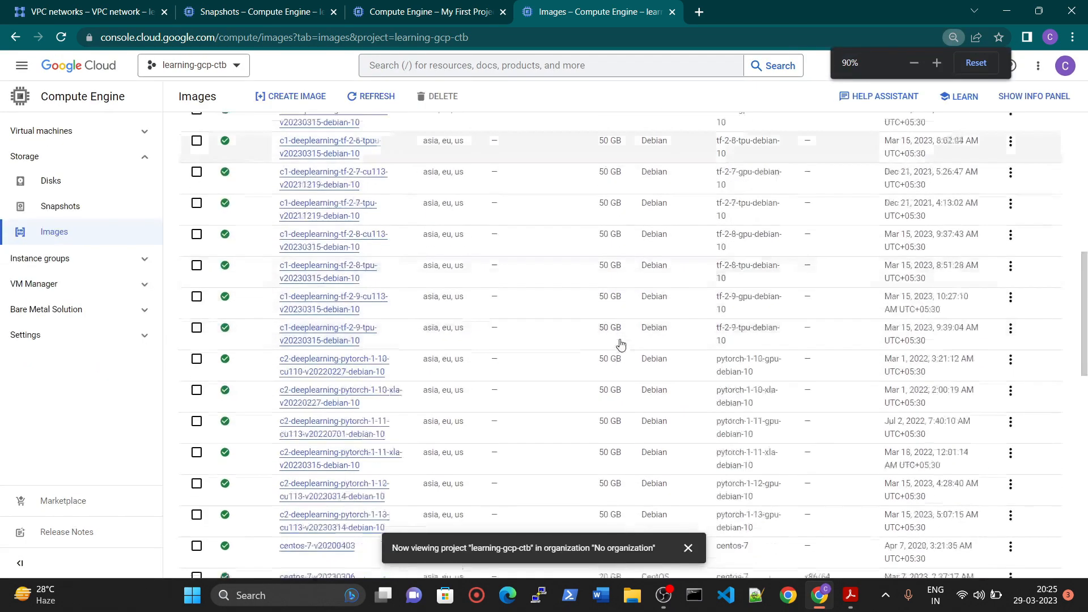
scroll(621, 344, down, 5)
scroll(554, 396, up, 20)
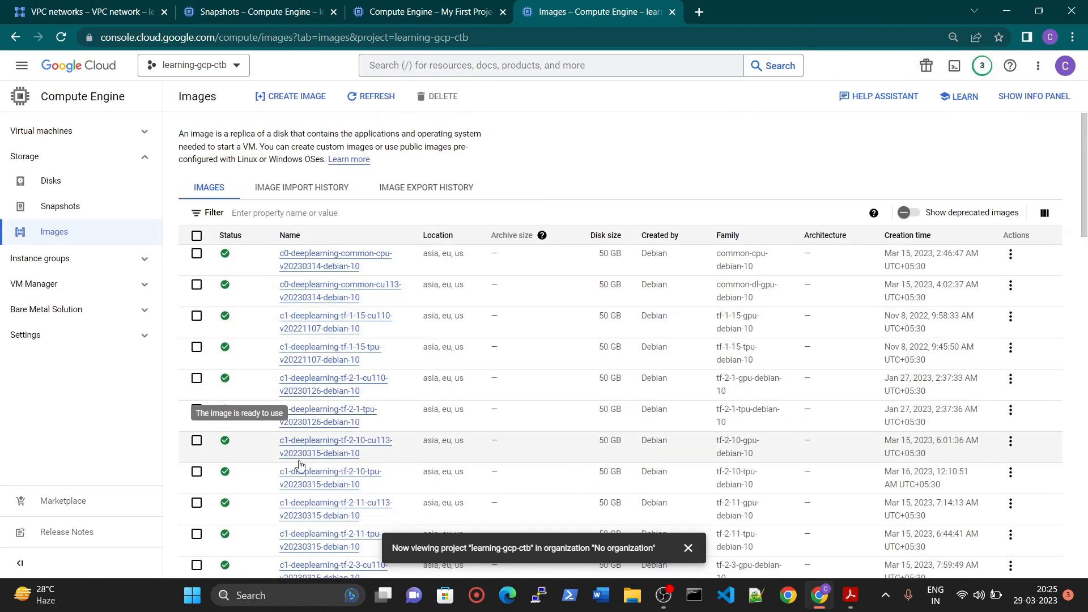
key(ctrl+plus)
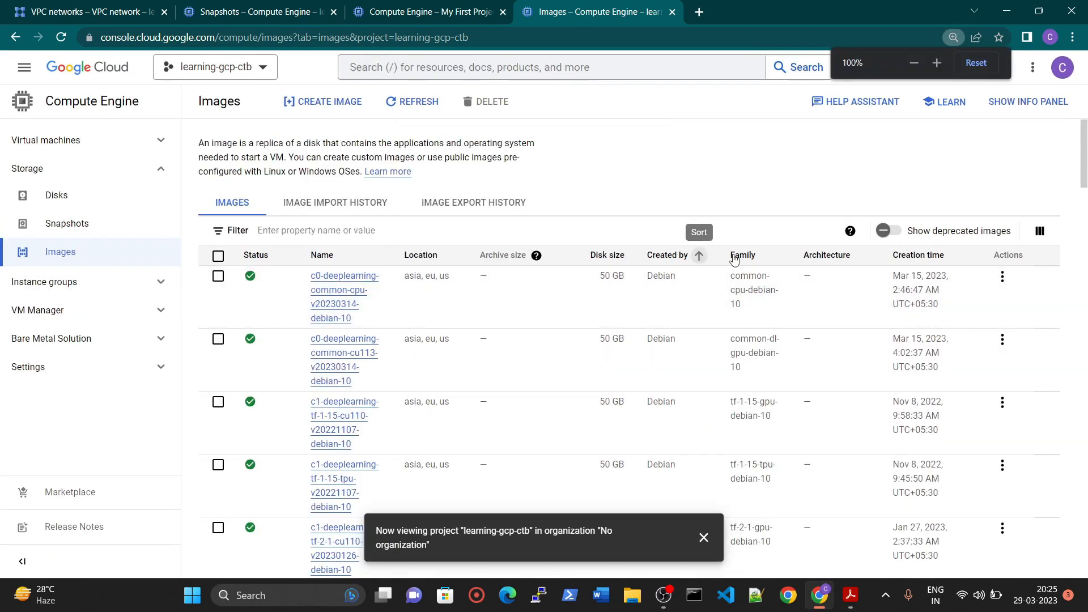
scroll(717, 405, down, 10)
scroll(639, 404, up, 10)
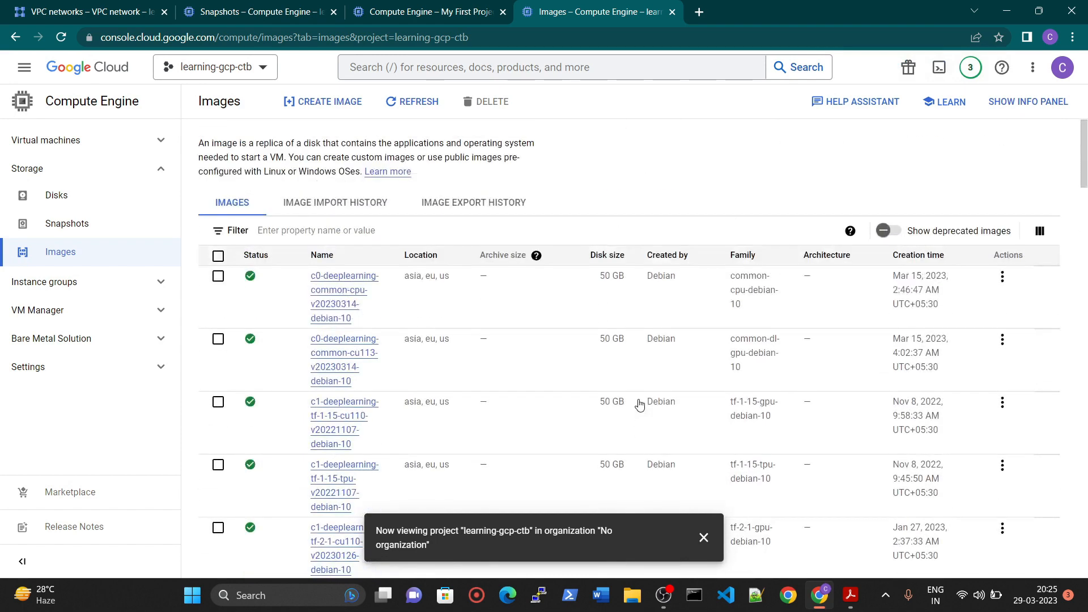
Step: Start a new image named production-image with Disk as the source and new-requirement-to-sg as the source disk
click(332, 102)
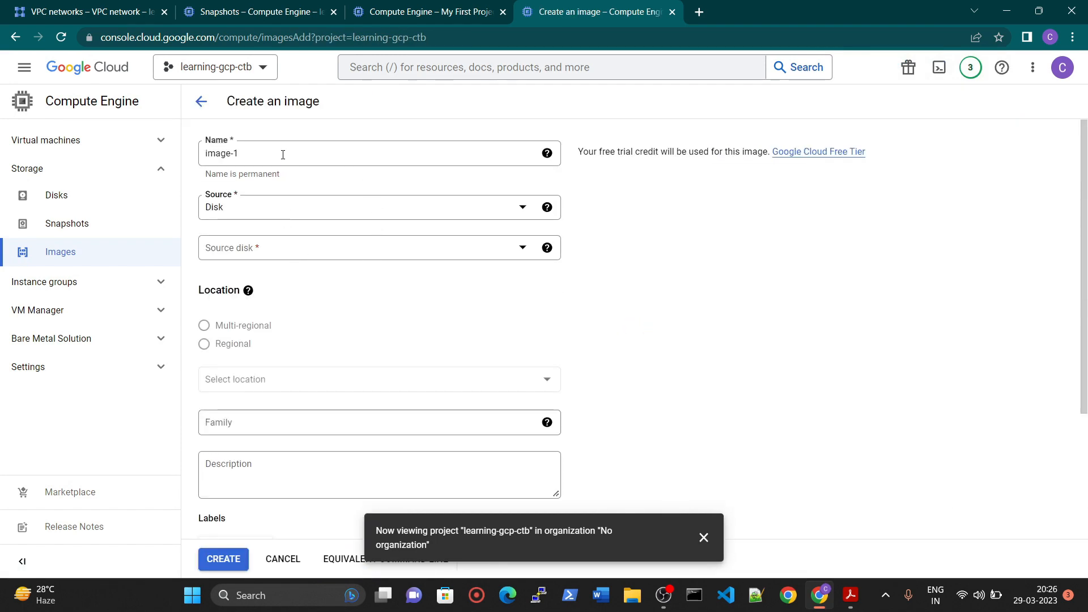
triple_click(283, 153)
text(production-)
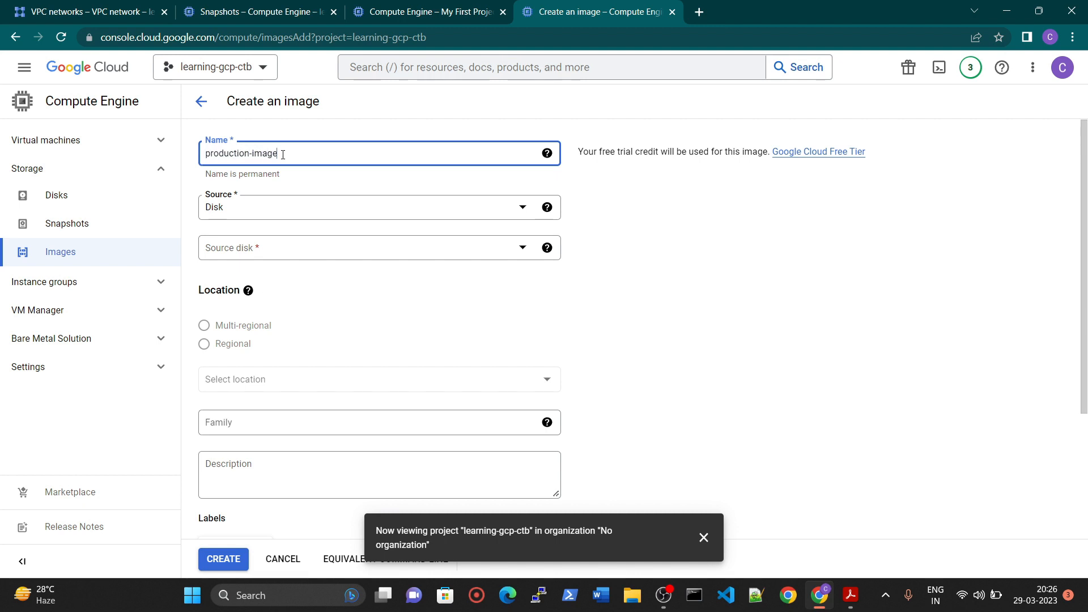
click(282, 209)
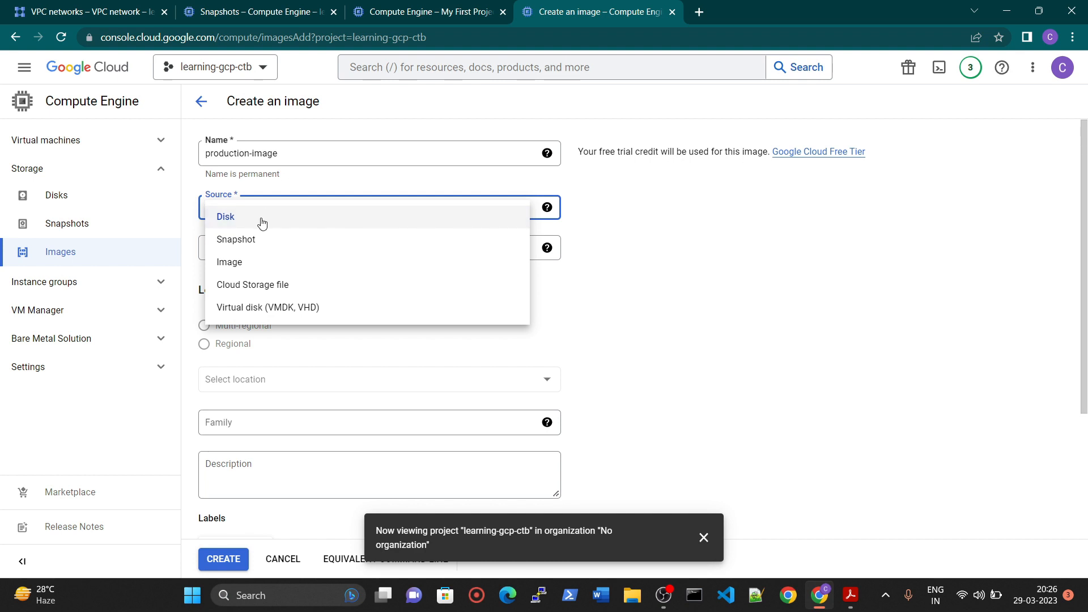
click(260, 224)
click(271, 250)
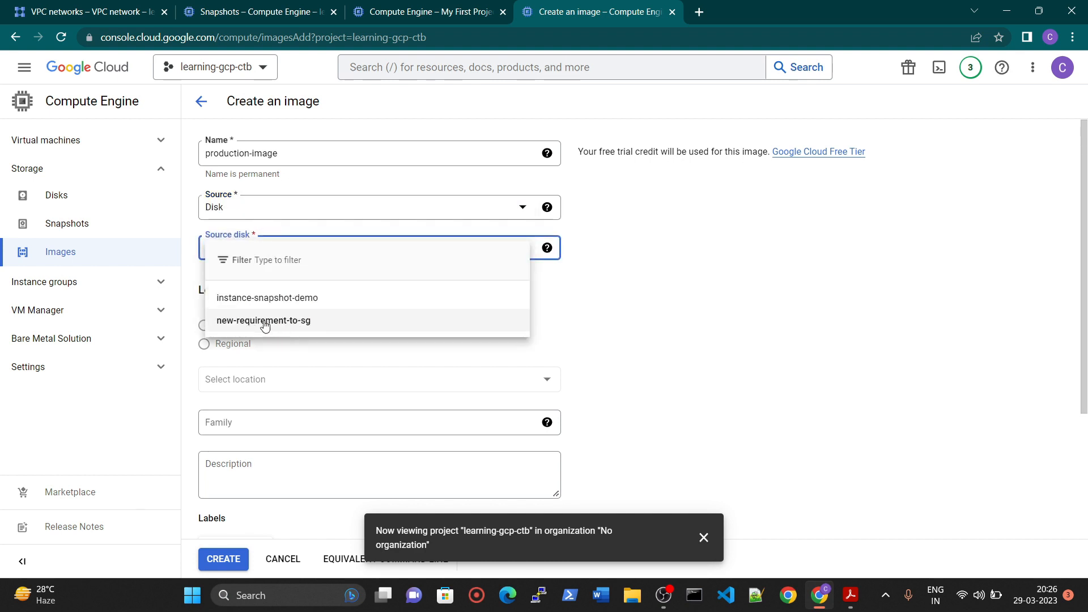
click(301, 323)
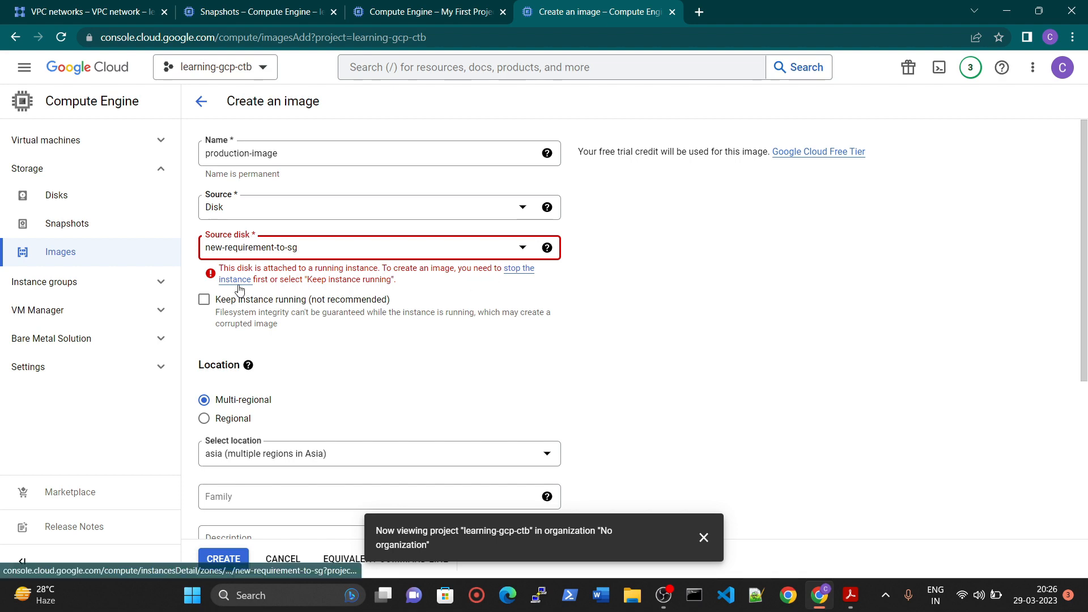
click(430, 12)
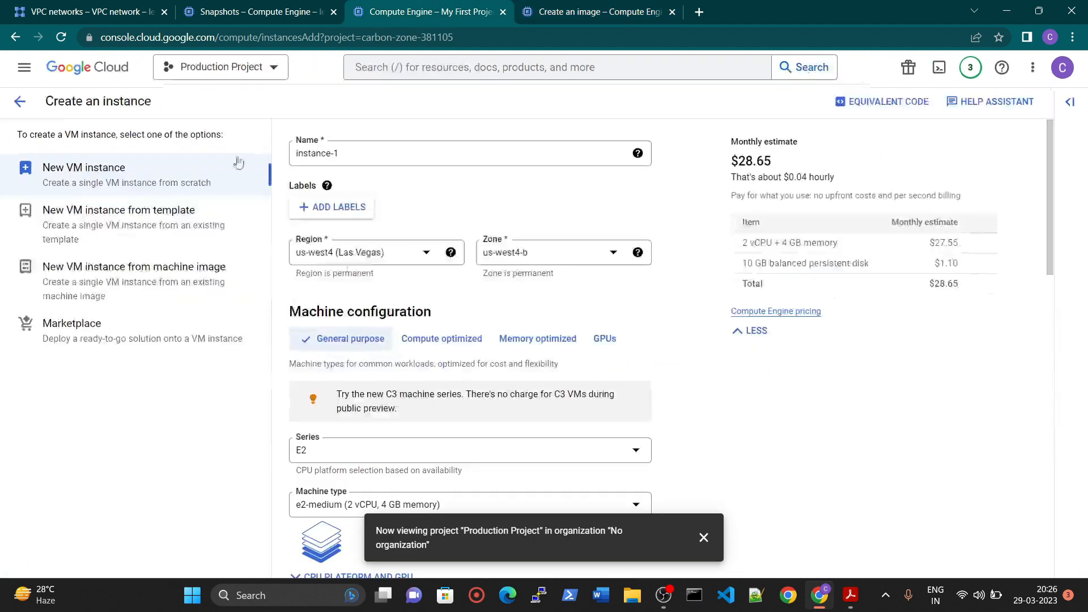
click(276, 8)
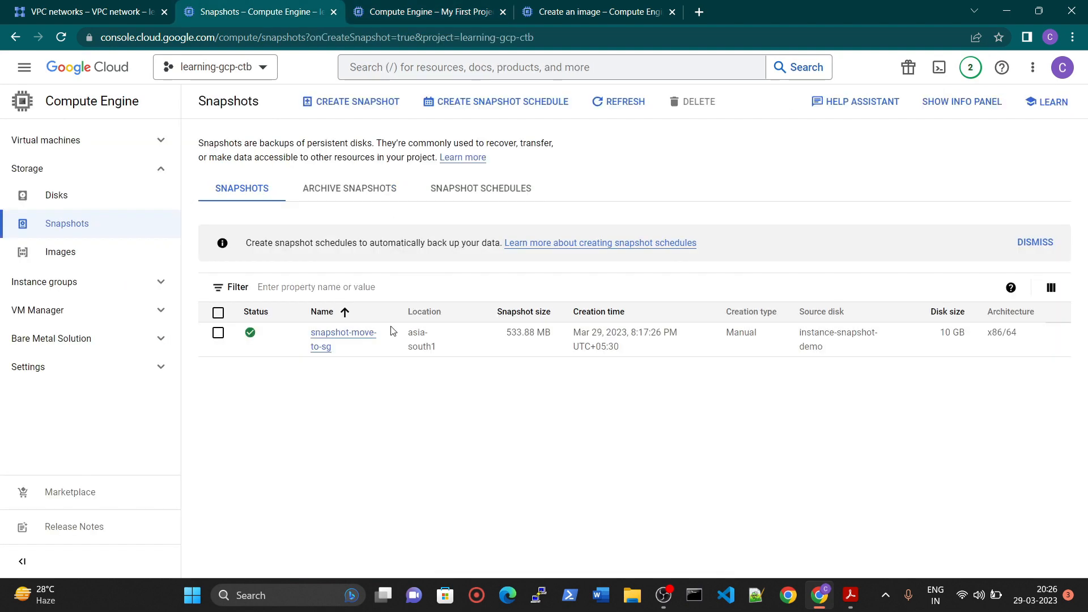
key(ctrl+shift+Tab)
click(430, 8)
click(601, 6)
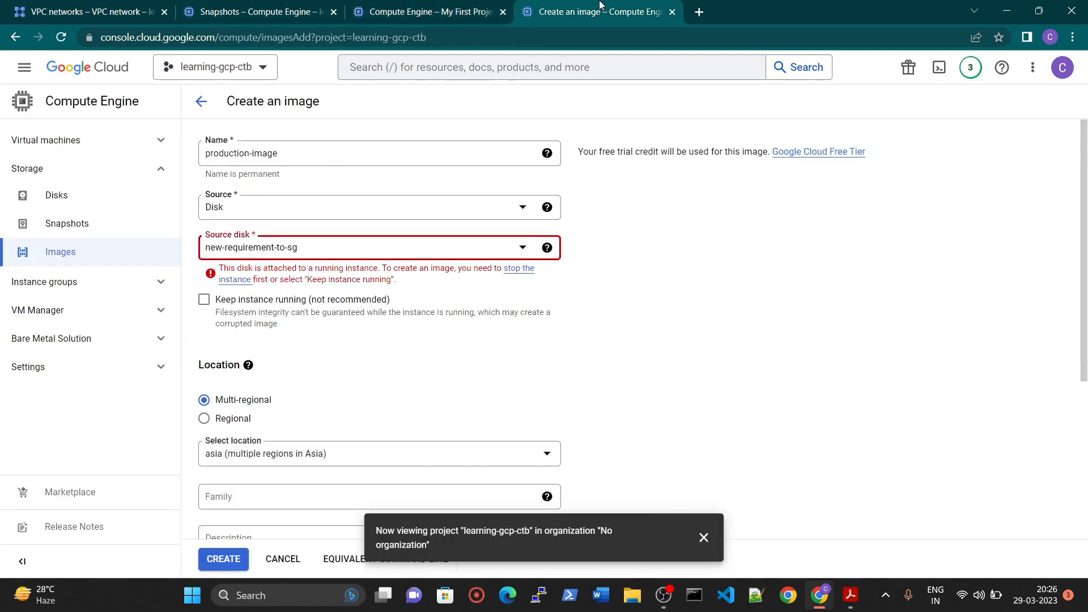
click(444, 6)
click(587, 5)
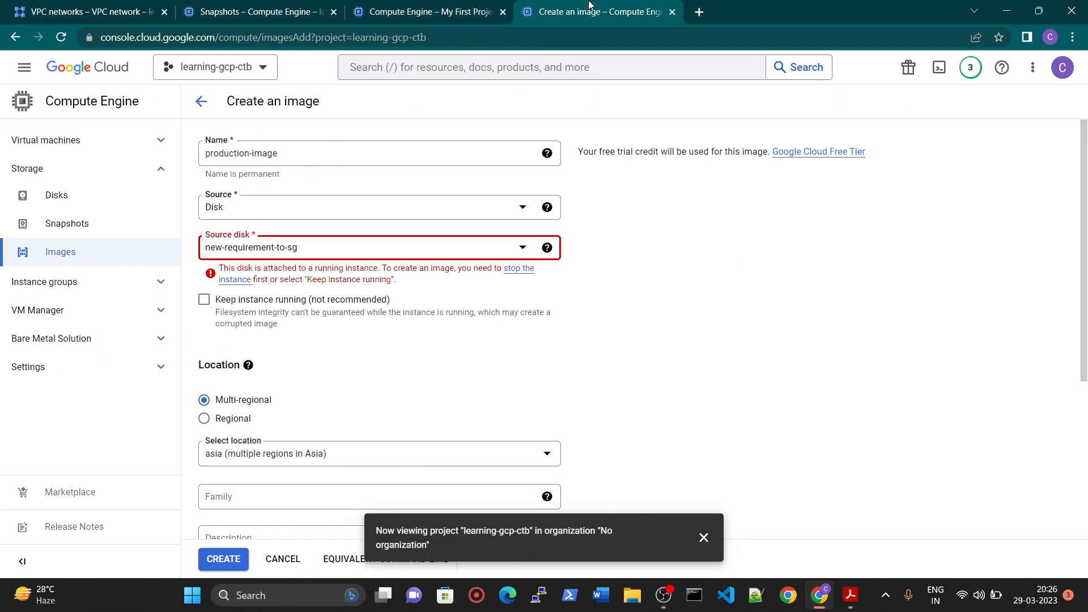
right_click(589, 3)
Step: Open the VM instances list of learning-gcp-ctb and stop the new-requirement-to-sg instance
click(145, 4)
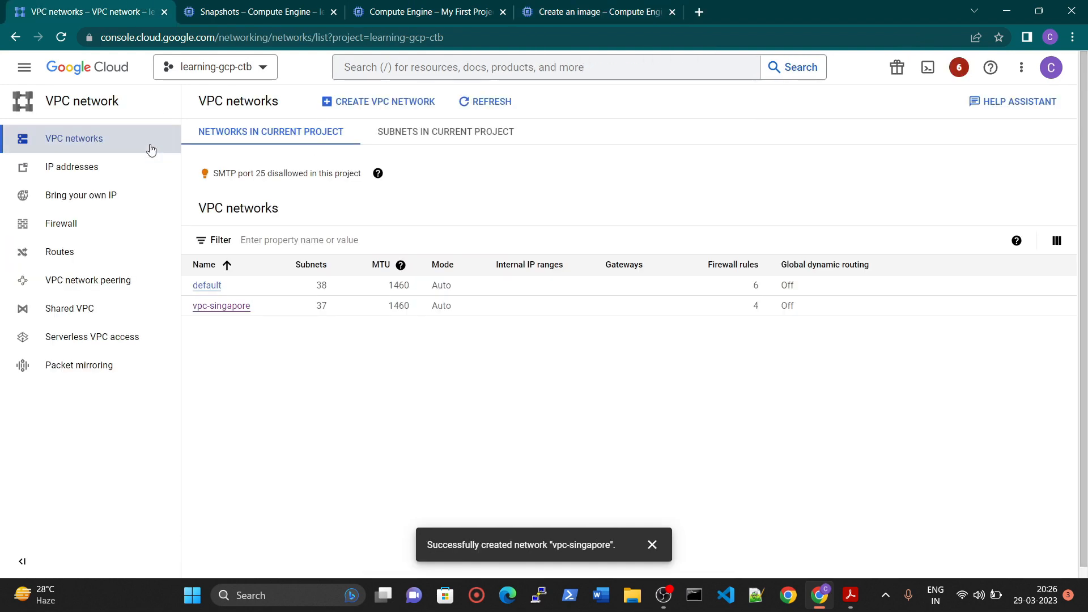
click(24, 67)
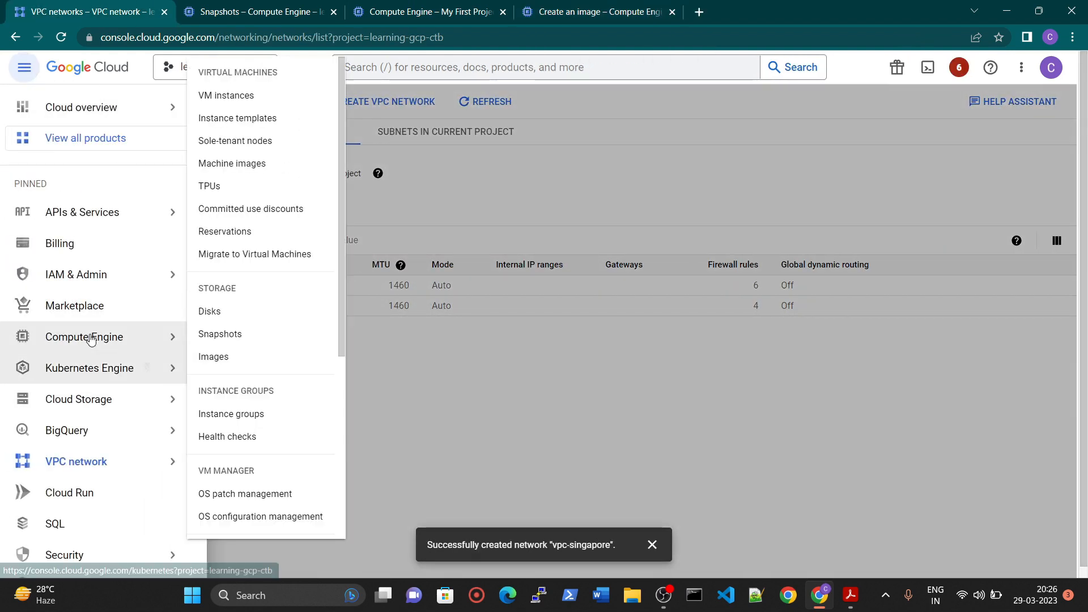
click(138, 336)
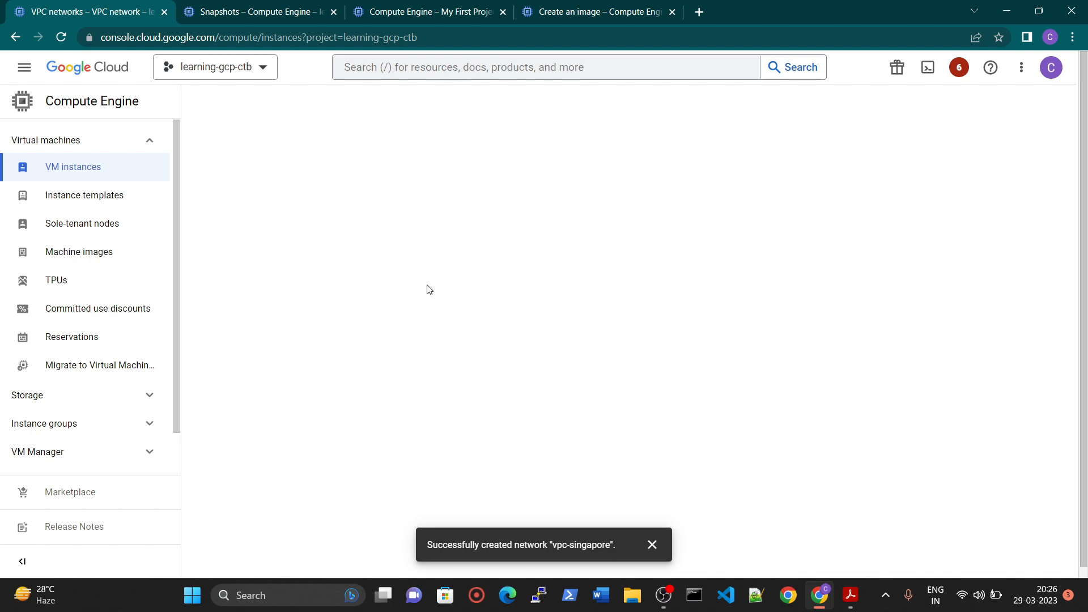
click(61, 38)
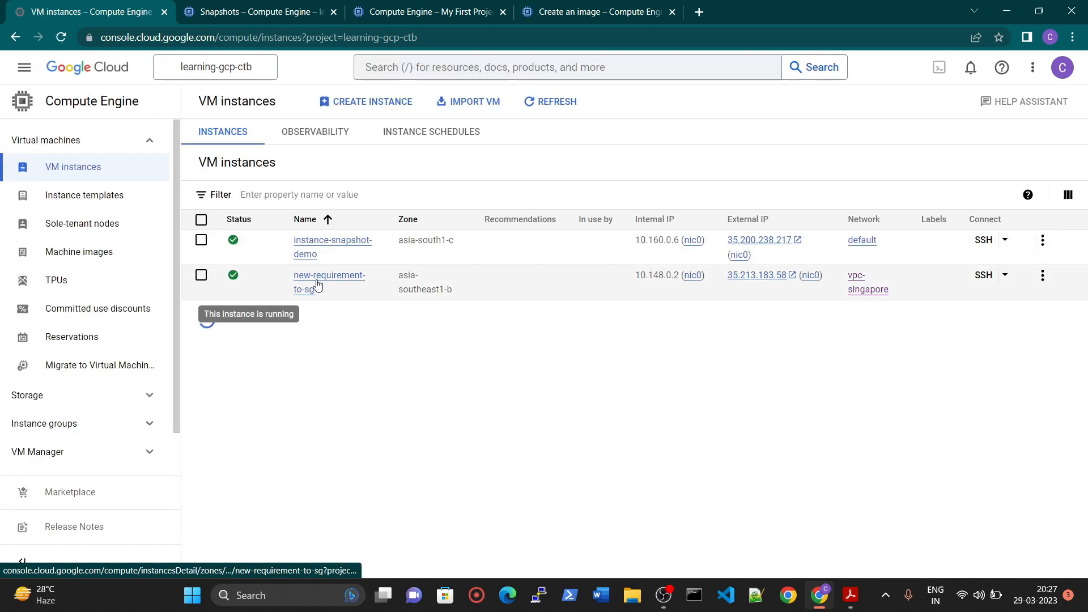
click(201, 276)
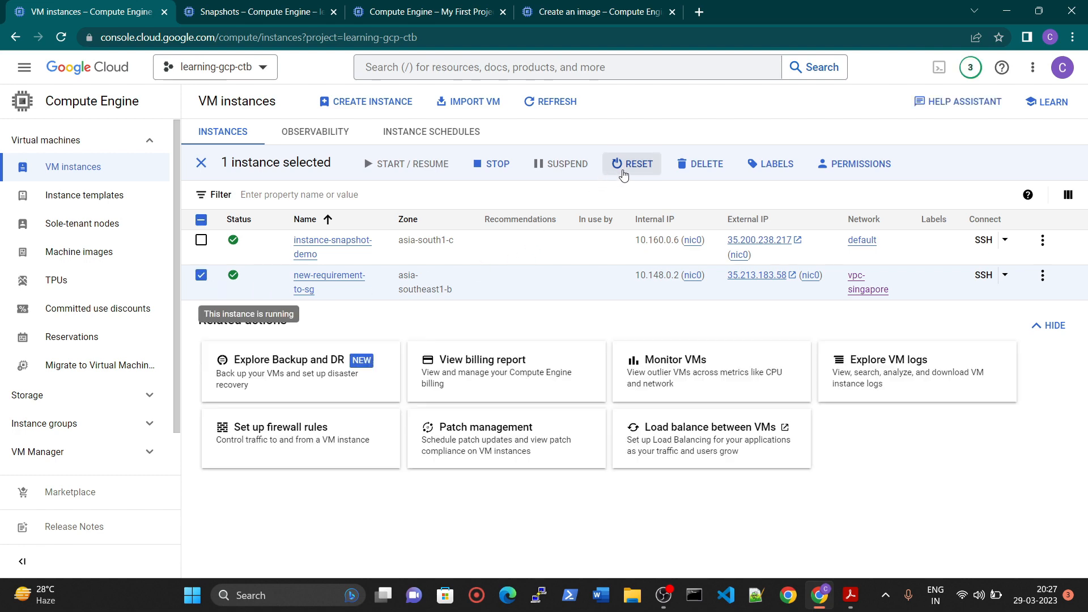
click(488, 168)
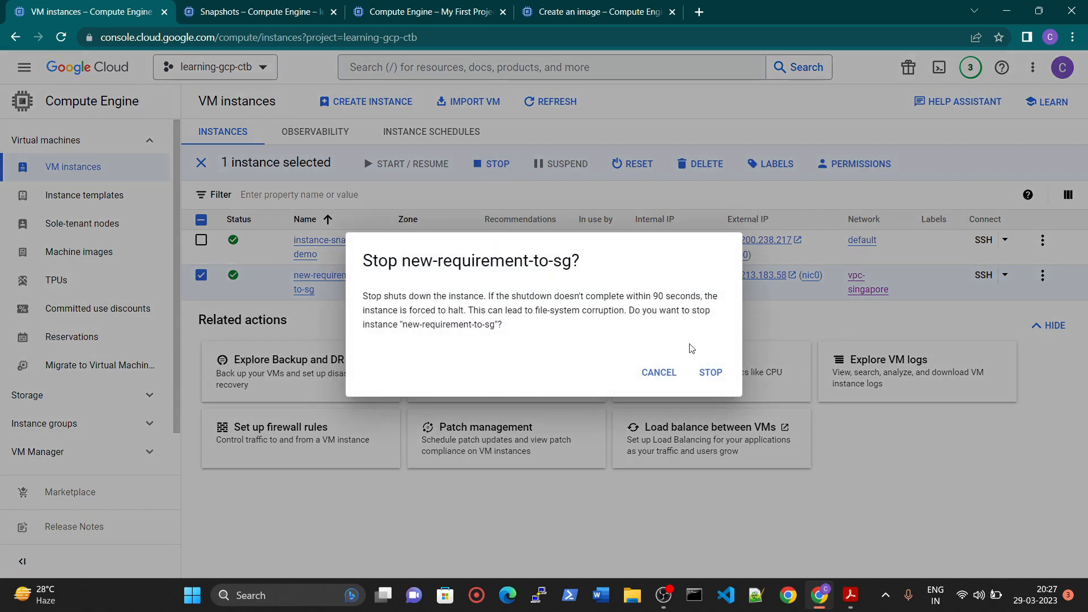
click(708, 372)
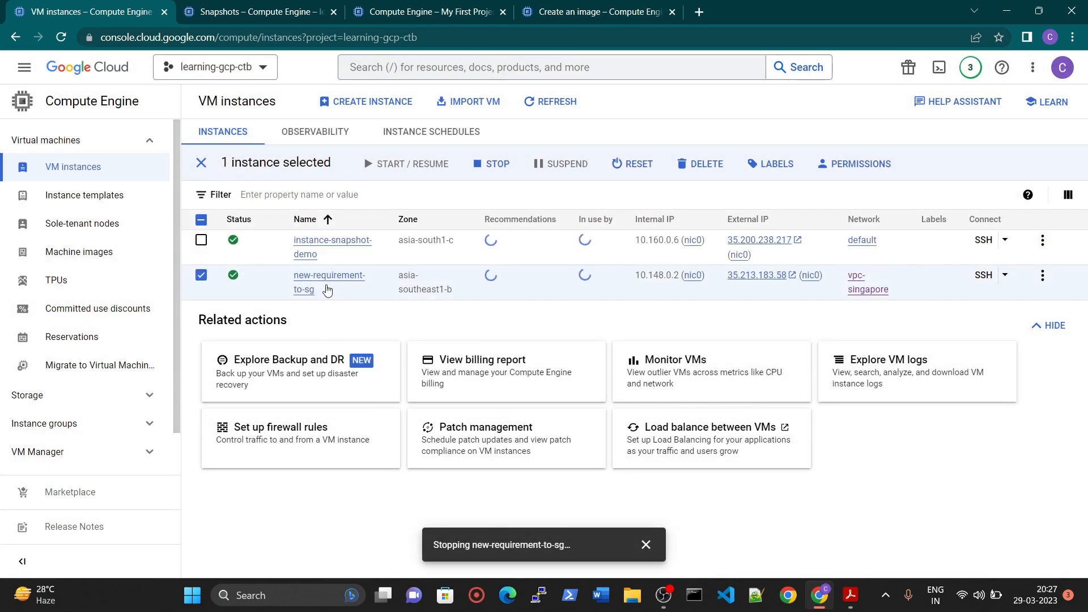
Step: Reload the image creation form and refresh the VM instances list to check whether new-requirement-to-sg has stopped
click(597, 12)
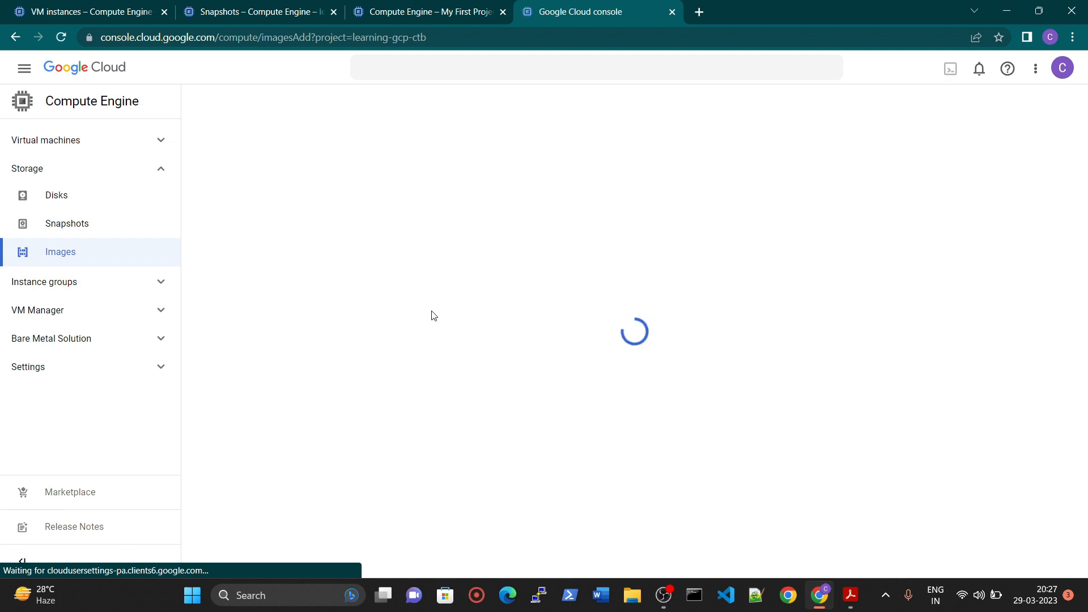
key(ctrl+2)
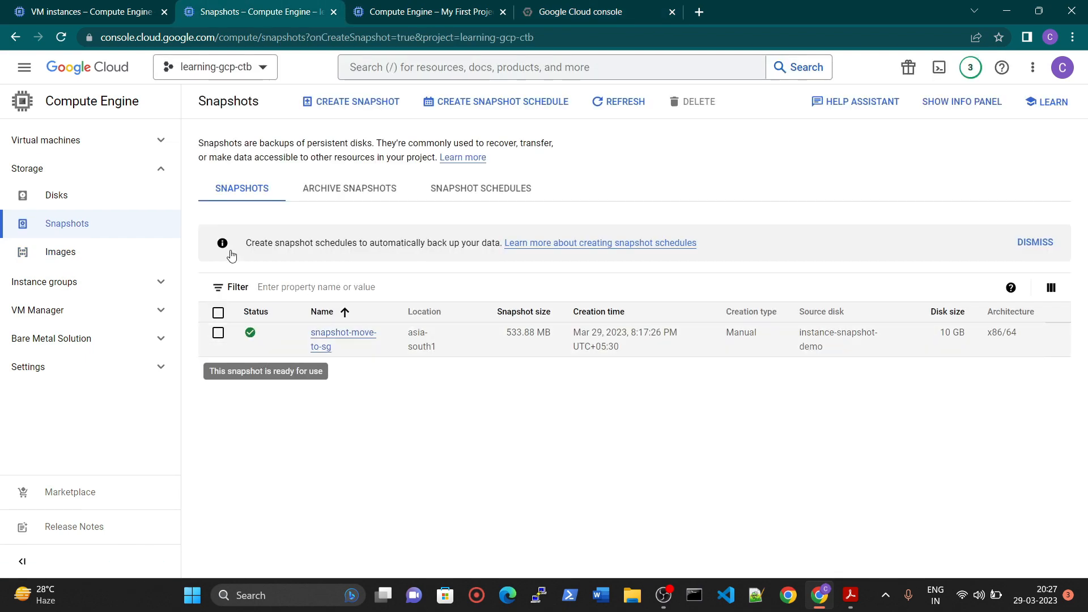
key(ctrl+1)
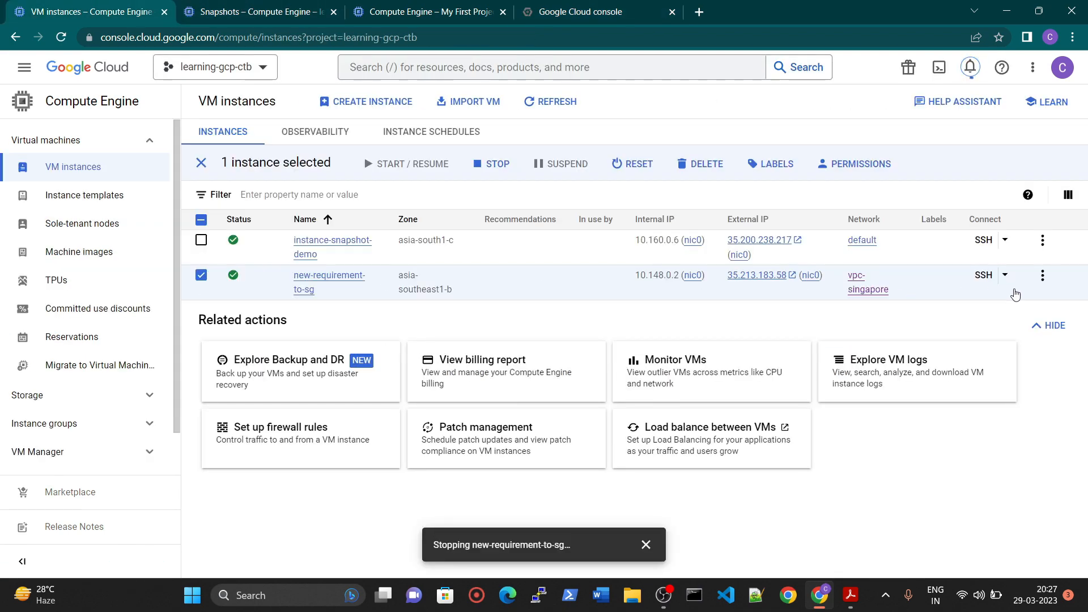
click(553, 103)
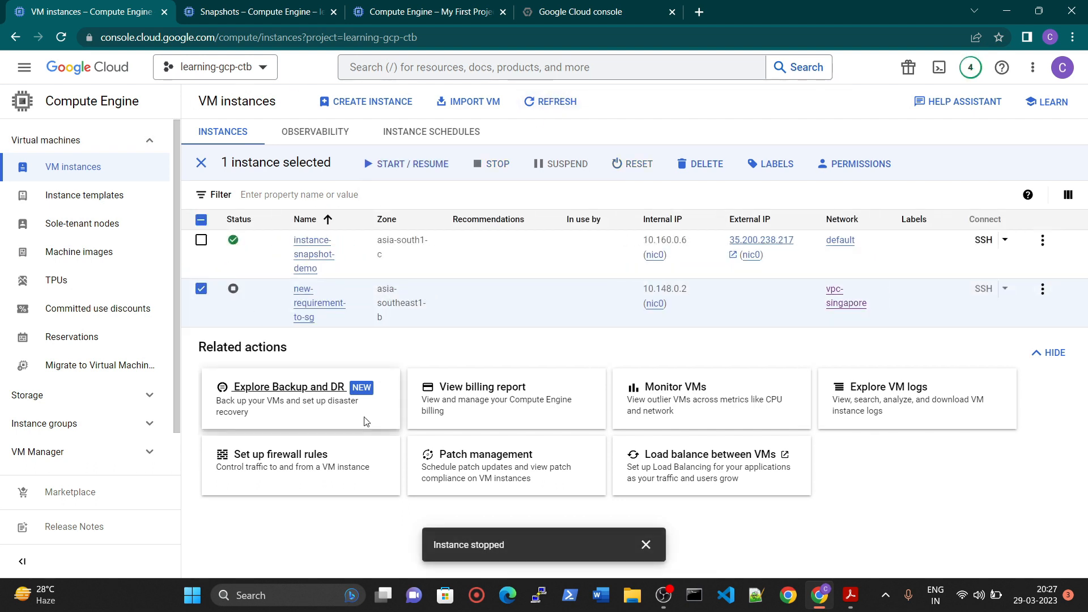
Step: Return to the image creation form and name the new image production-image
click(532, 7)
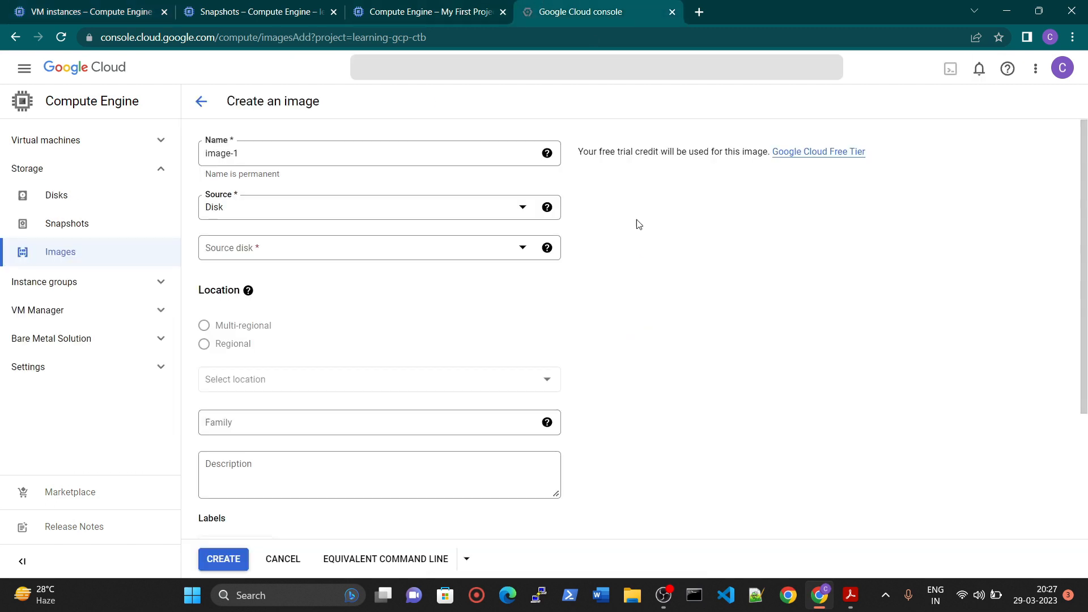
click(279, 159)
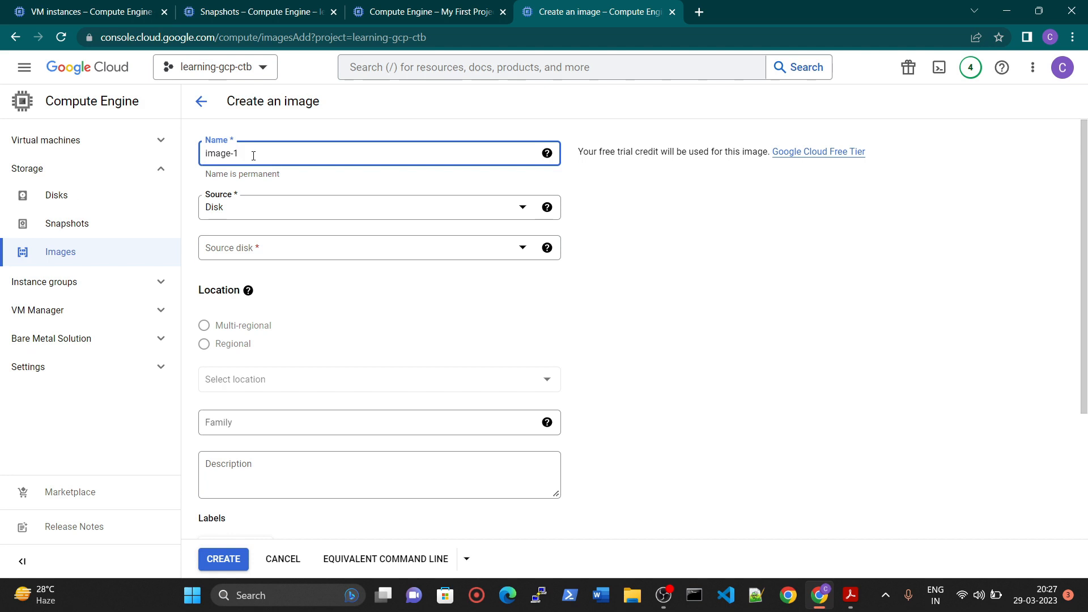
key(ctrl+a)
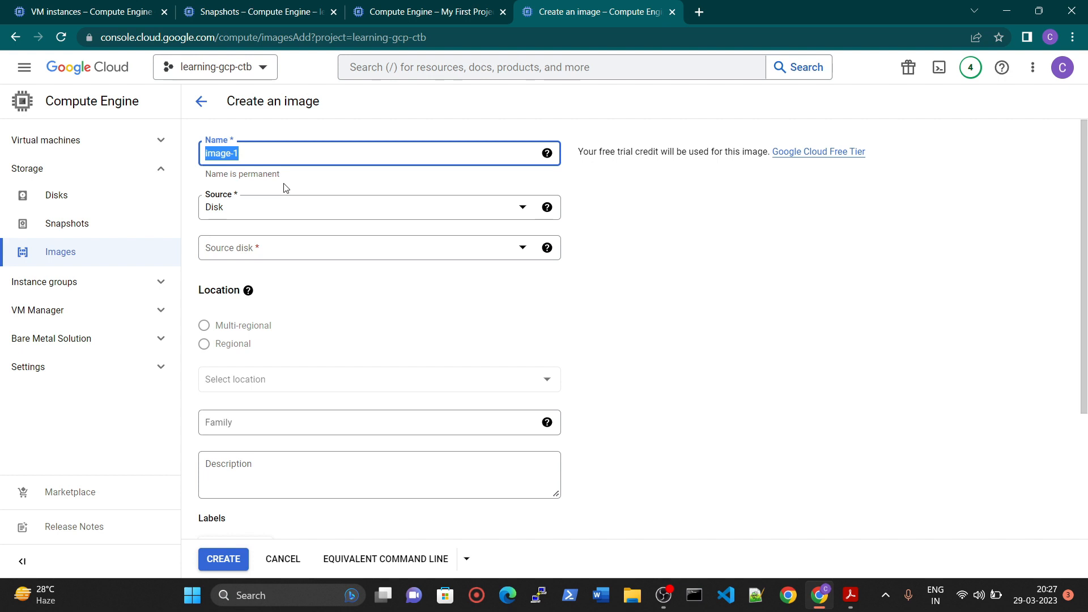
text(lear)
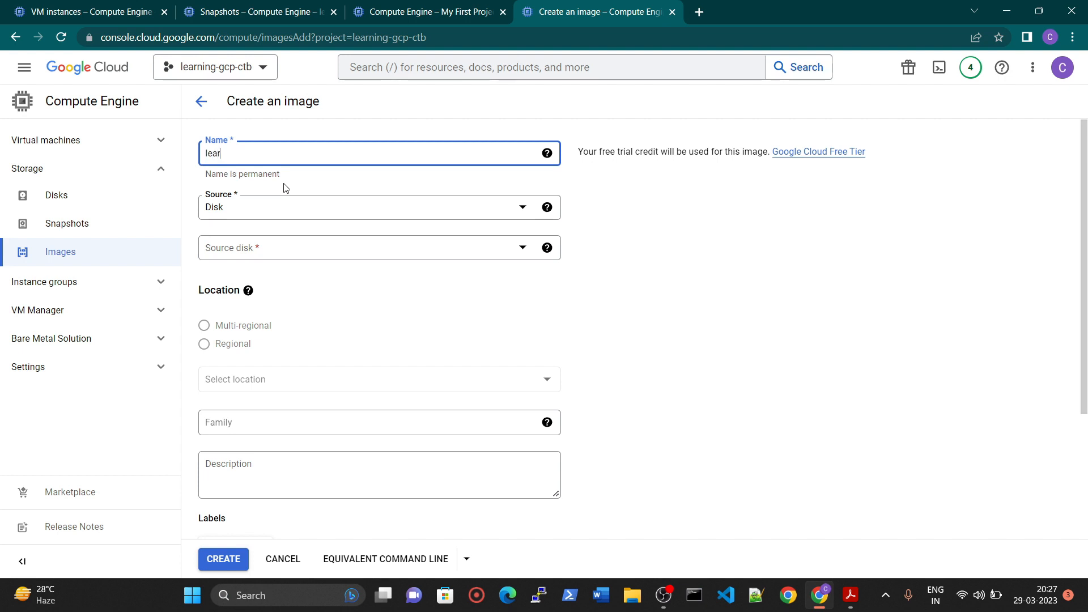
text(ning-)
key(BackSpace)
key(BackSpace)
key(BackSpace)
key(BackSpace)
key(BackSpace)
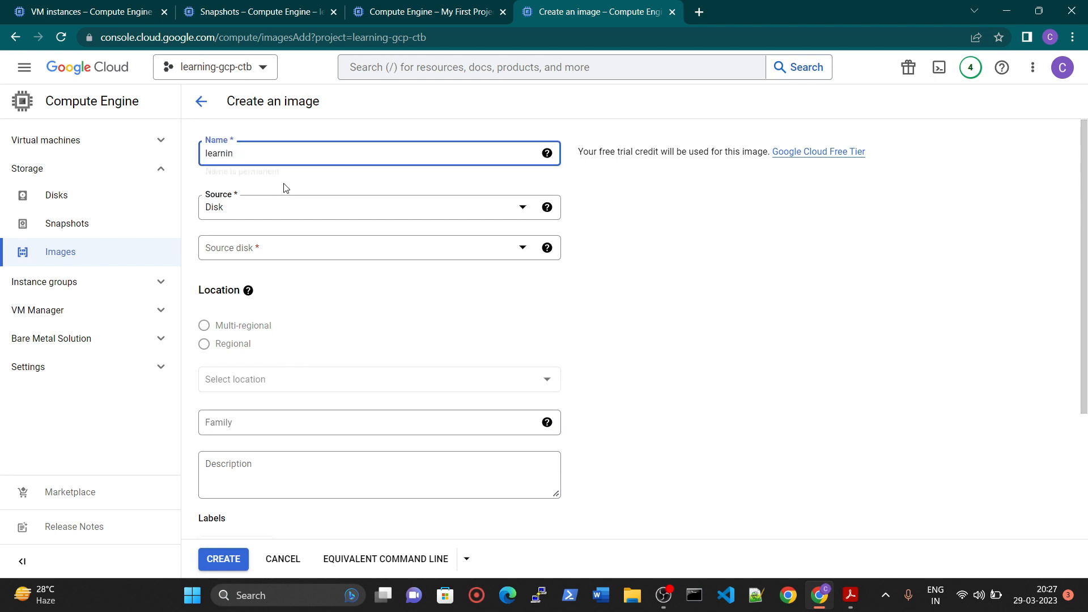
key(BackSpace)
text(production-)
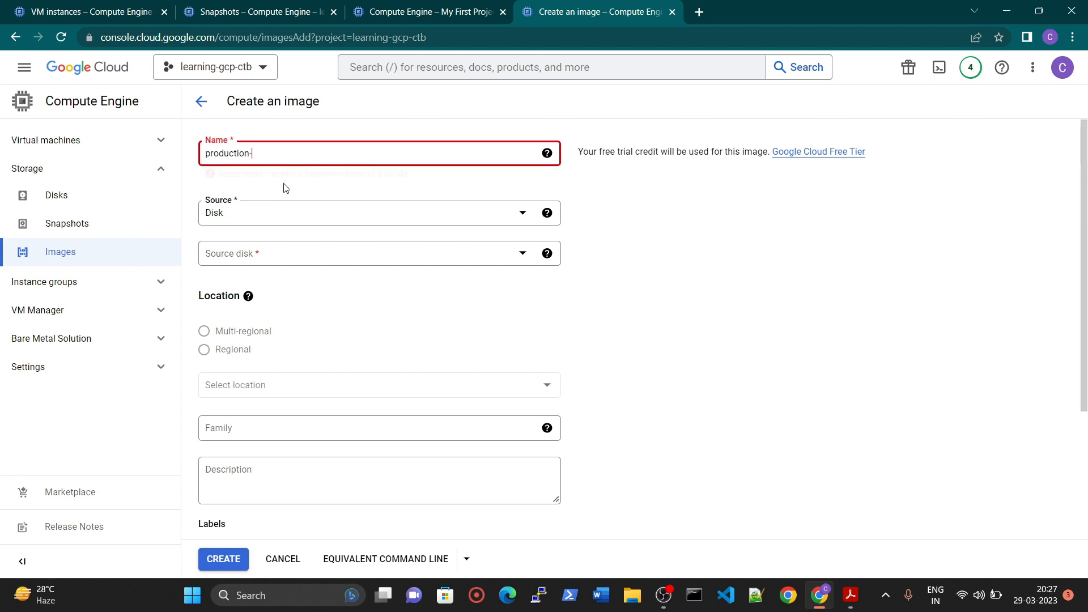
text(1)
key(BackSpace)
key(BackSpace)
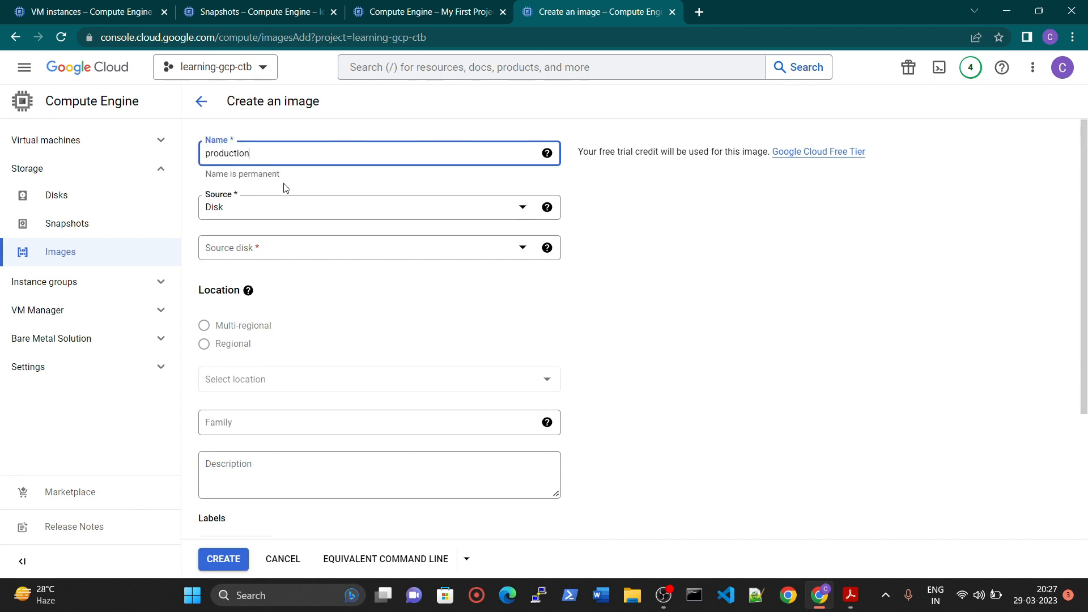
text(-im)
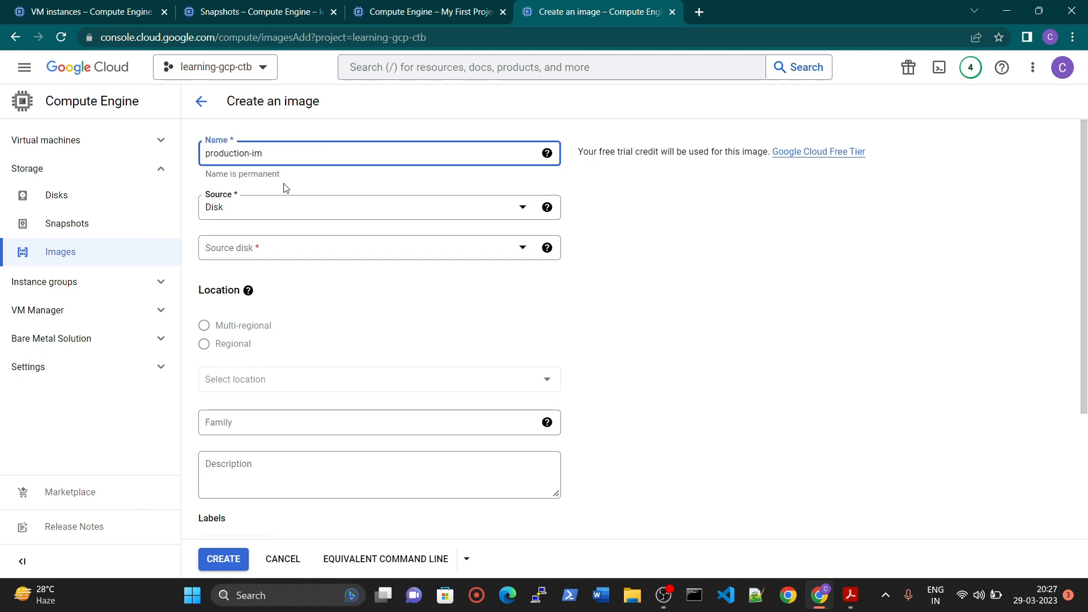
key(Tab)
key(Tab)
key(Tab)
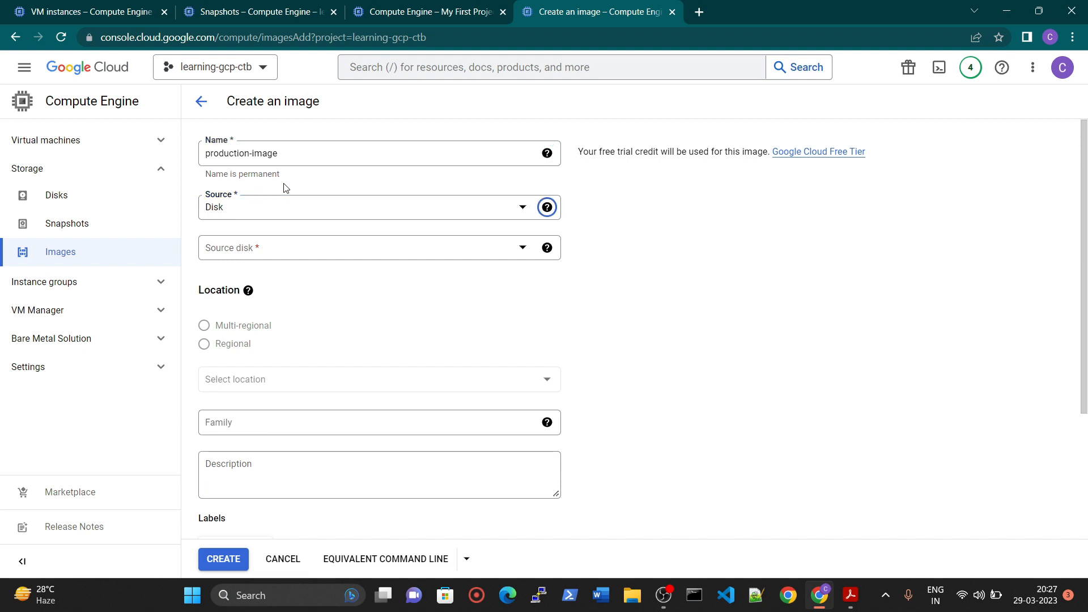
Step: Keep Disk as the image source and choose new-requirement-to-sg as the source disk
click(246, 208)
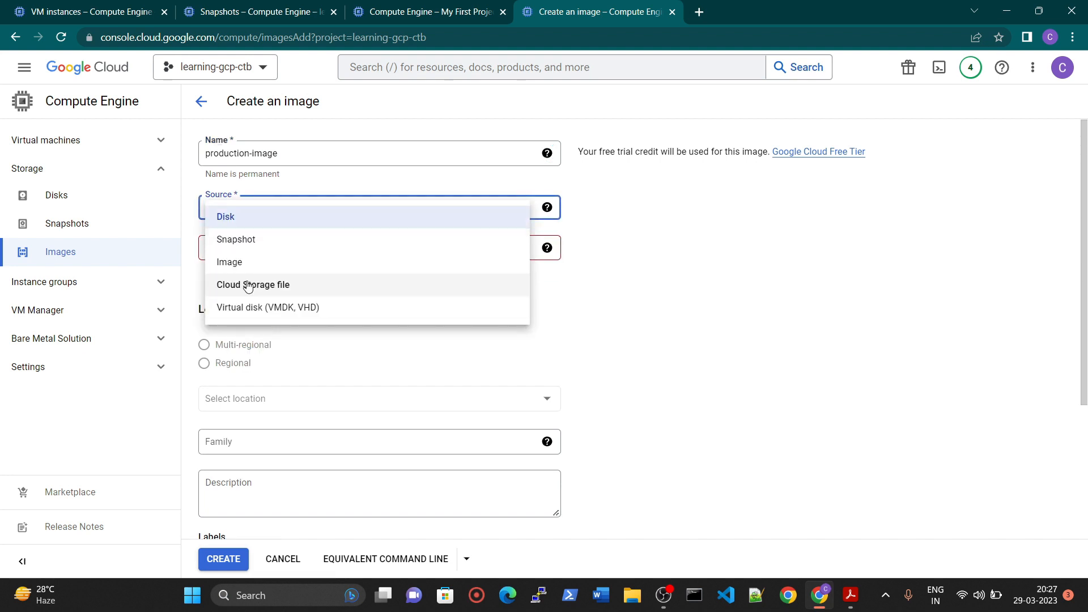
click(289, 217)
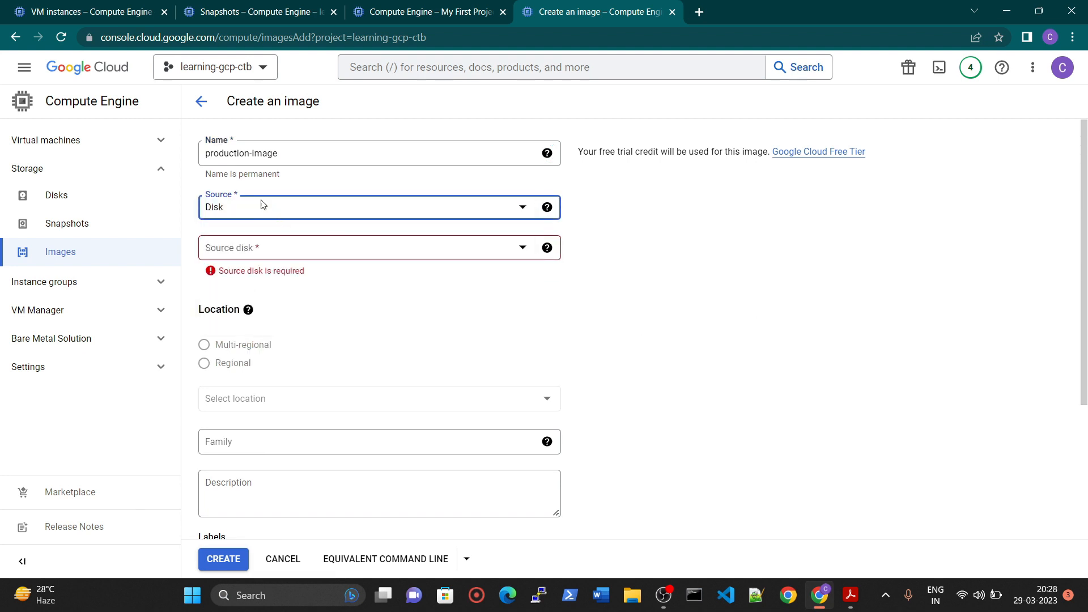
click(278, 252)
click(237, 321)
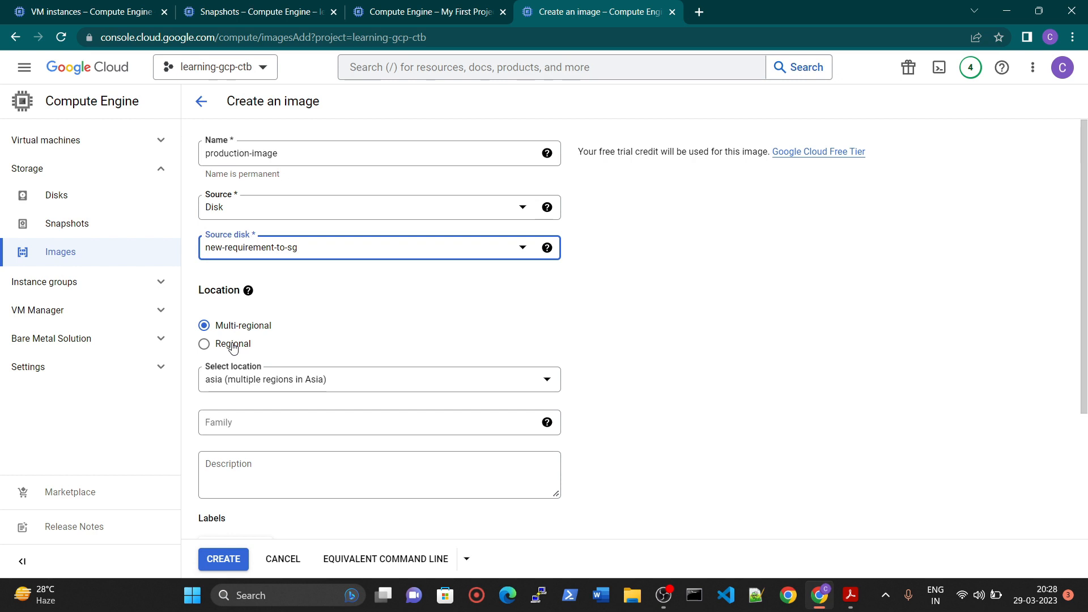
Step: Create the image with a Regional location in asia-southeast1 (Singapore) and refresh the images list
click(233, 346)
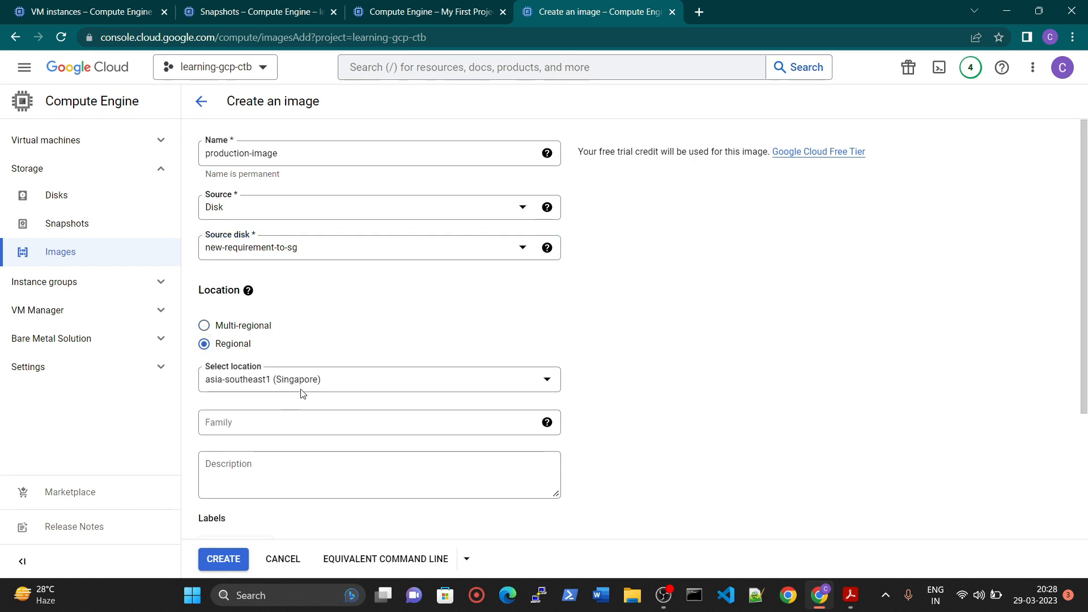
scroll(340, 402, down, 3)
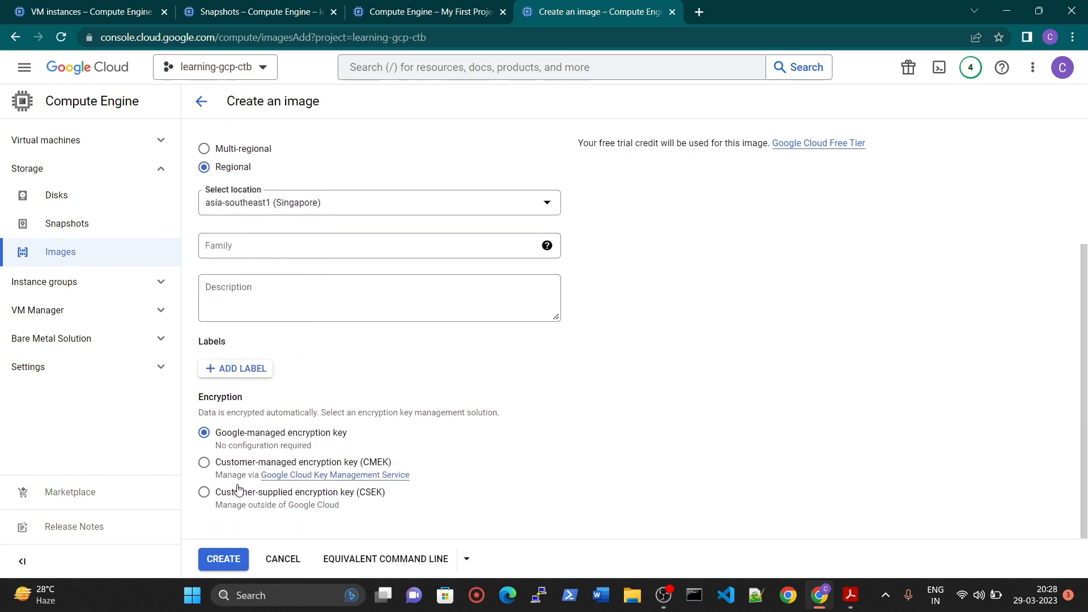
click(223, 559)
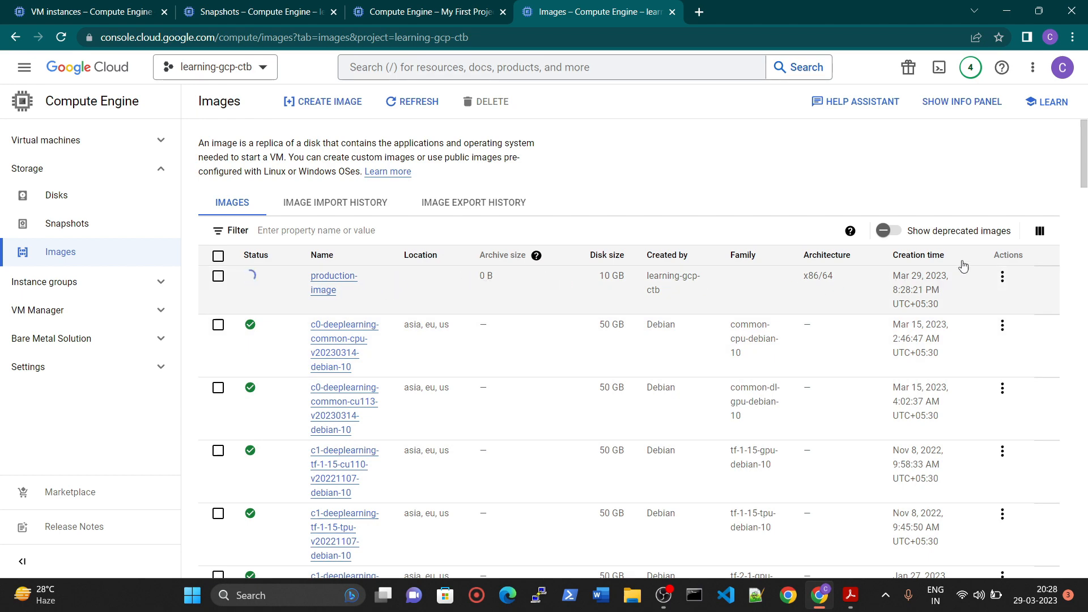
click(412, 109)
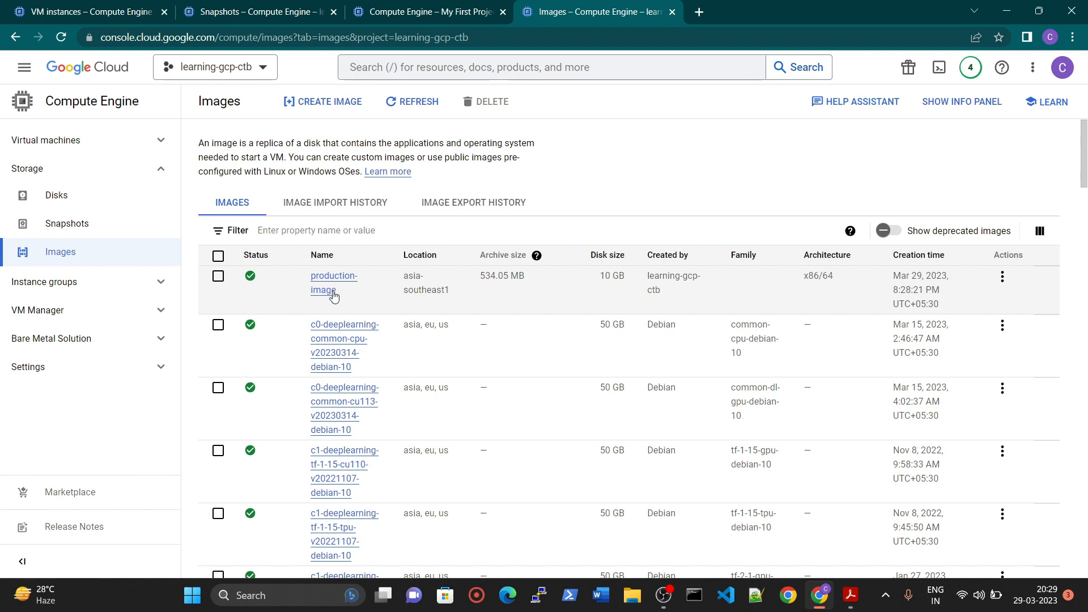
Step: Start a new VM instance in Production Project and name it production-instance
click(448, 12)
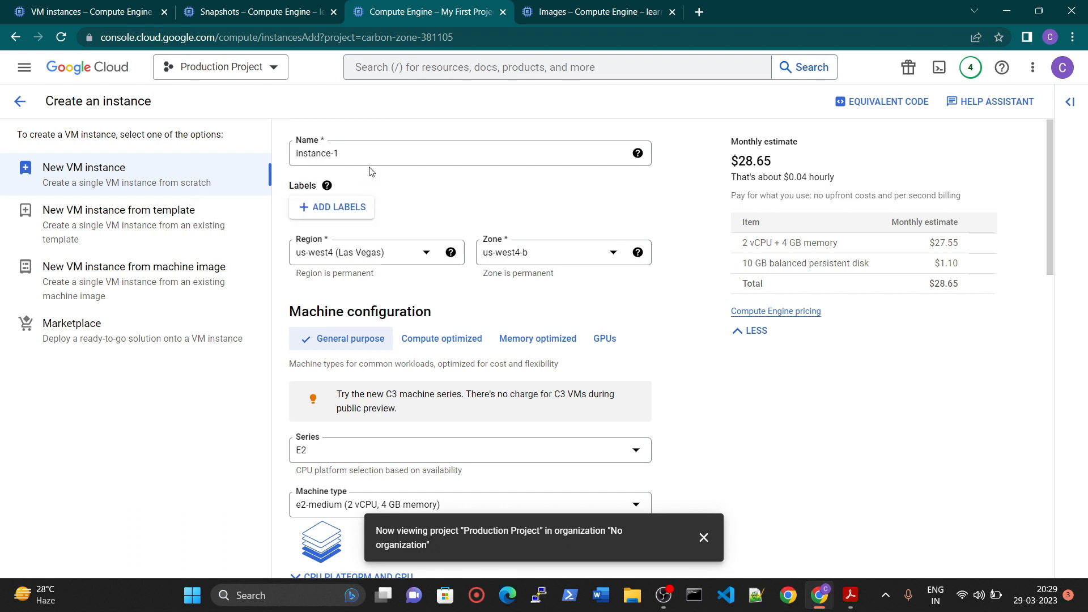
triple_click(360, 153)
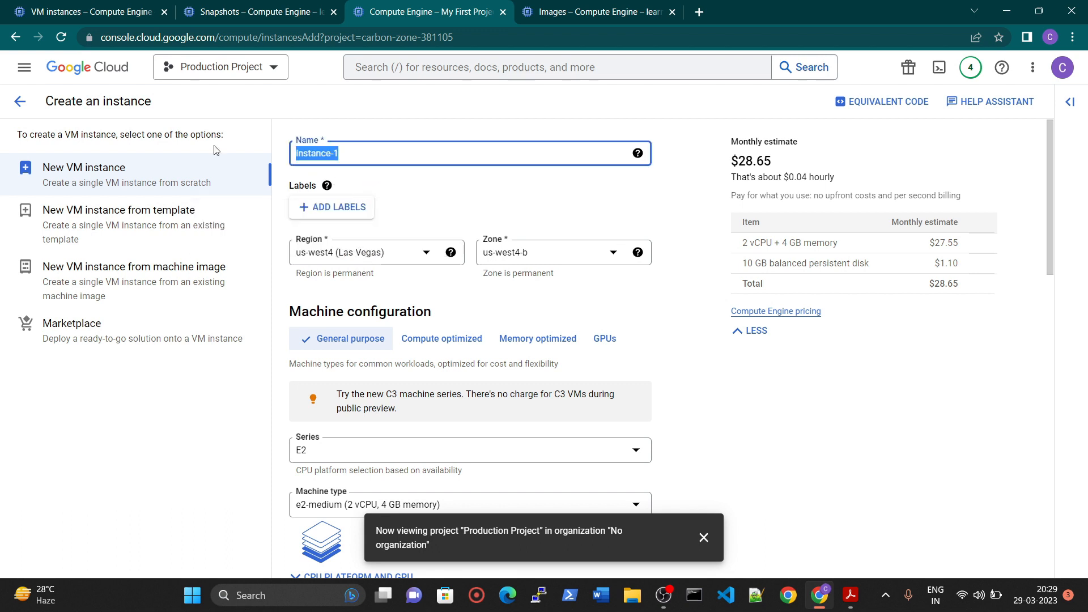
click(20, 101)
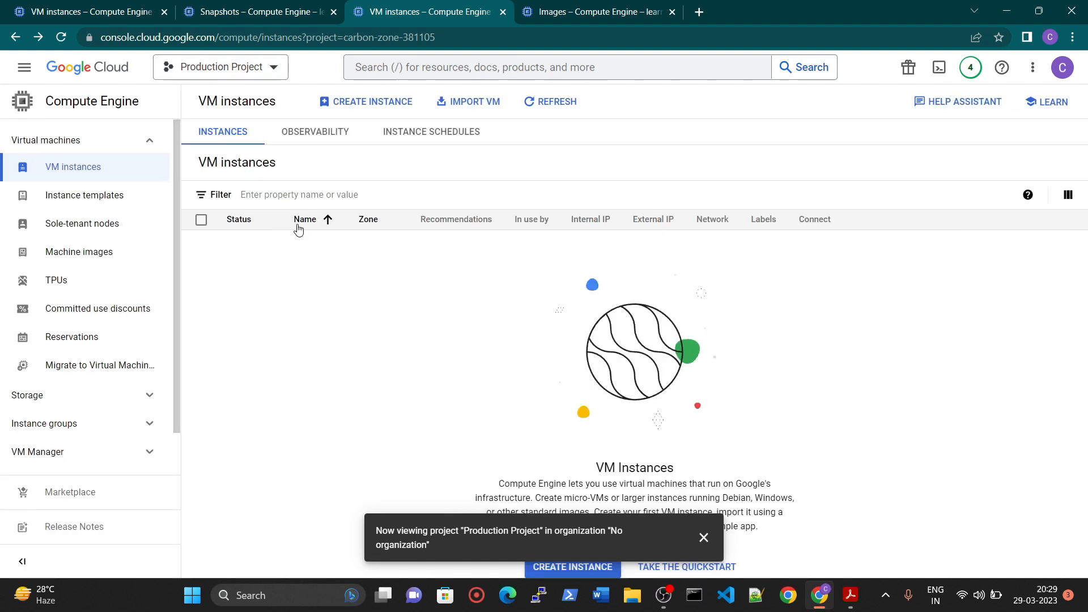
drag(644, 462, 347, 258)
click(371, 102)
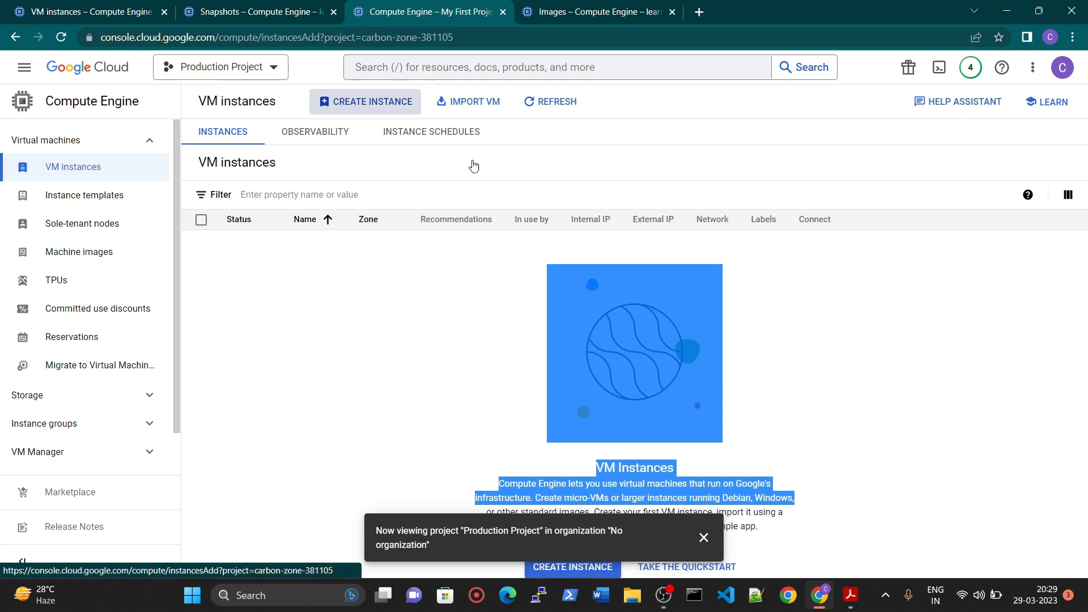
click(360, 155)
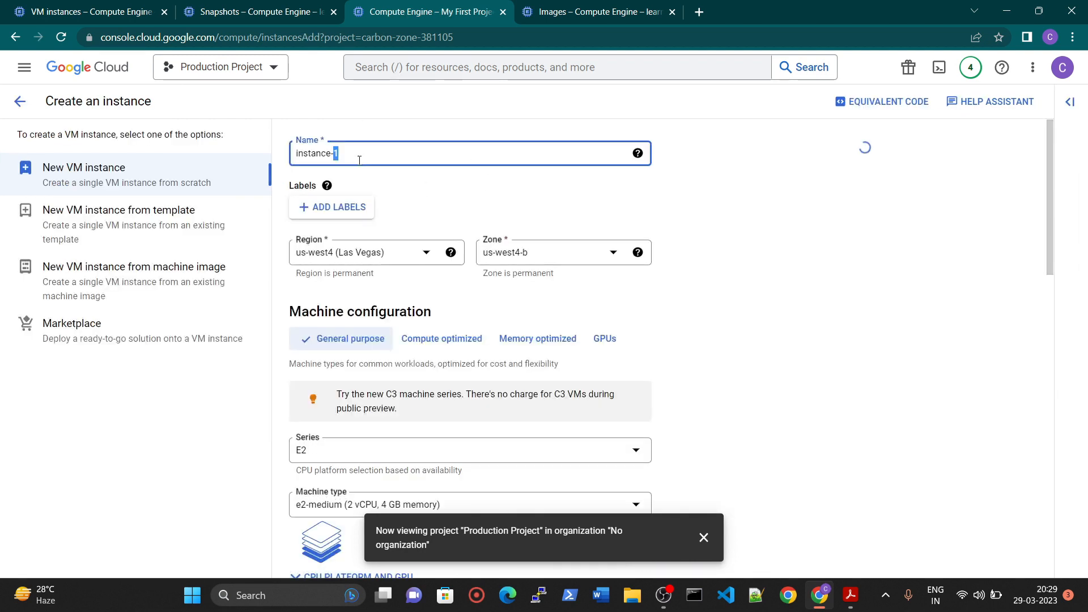
key(ctrl+a)
text(produc)
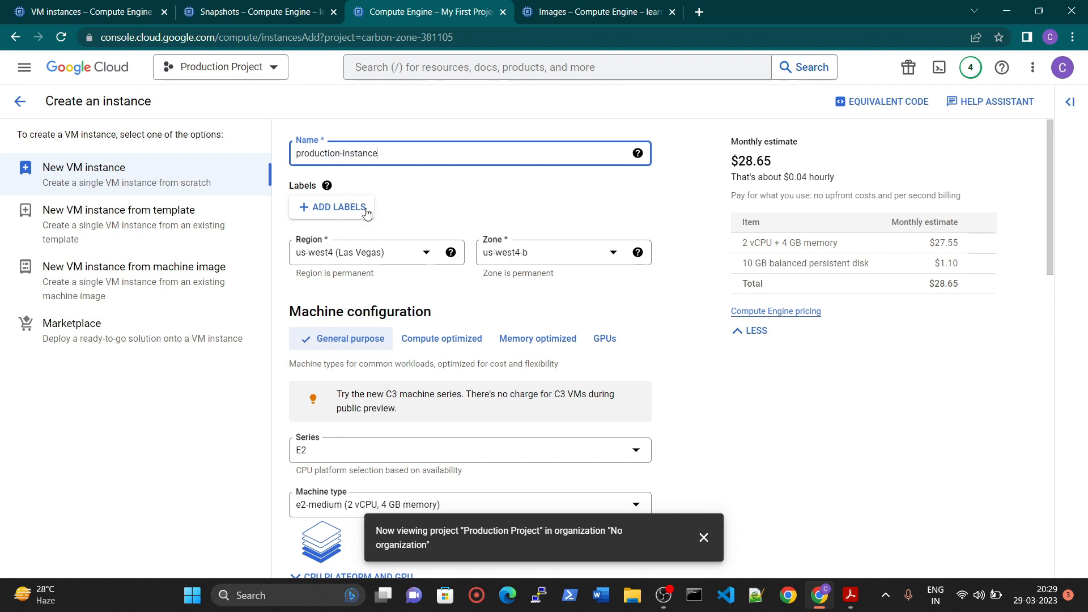
Step: Set the instance's region to asia-southeast1 (Singapore) and keep e2-medium as the machine type
click(364, 261)
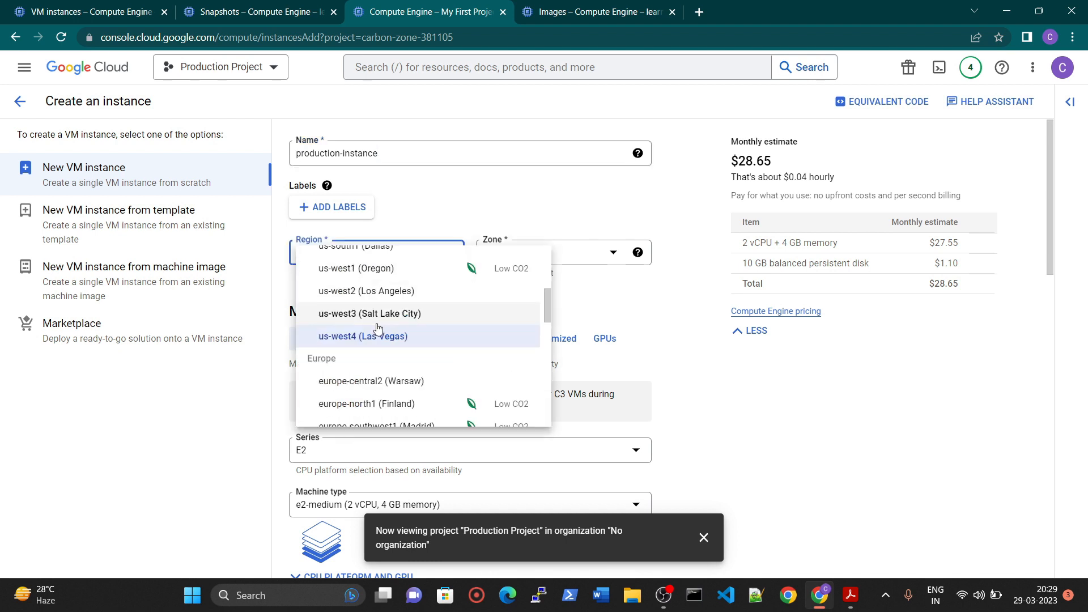
scroll(433, 351, up, 5)
scroll(435, 353, down, 5)
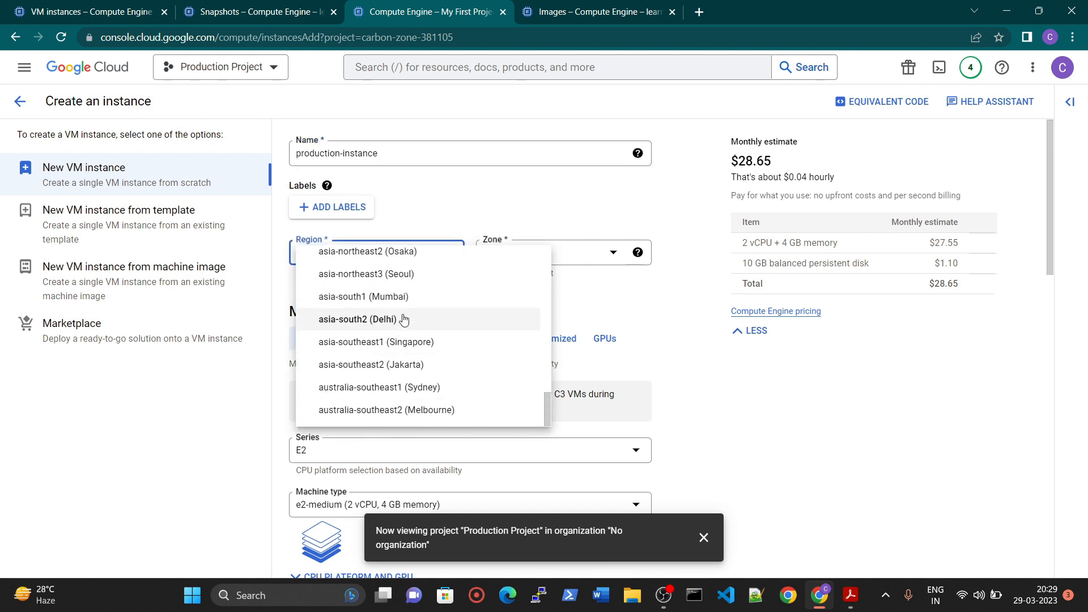
click(442, 347)
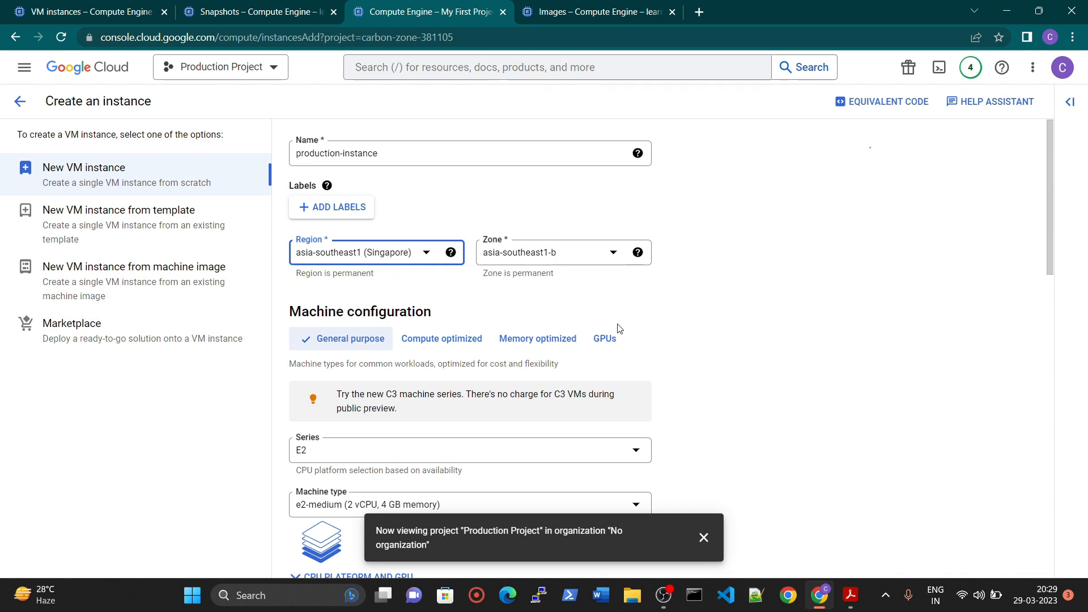
scroll(500, 352, down, 2)
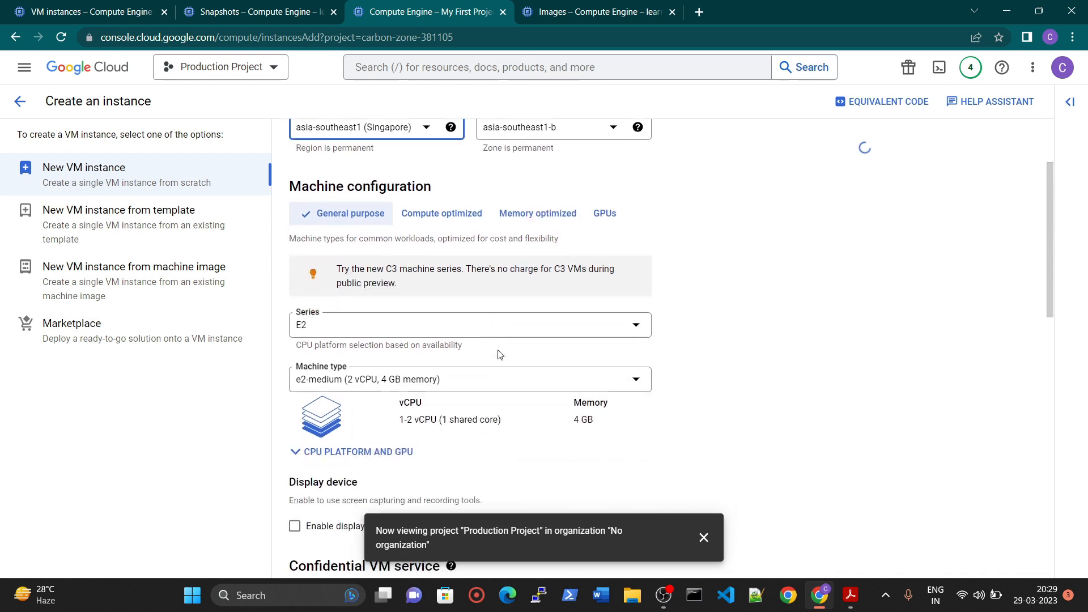
click(356, 369)
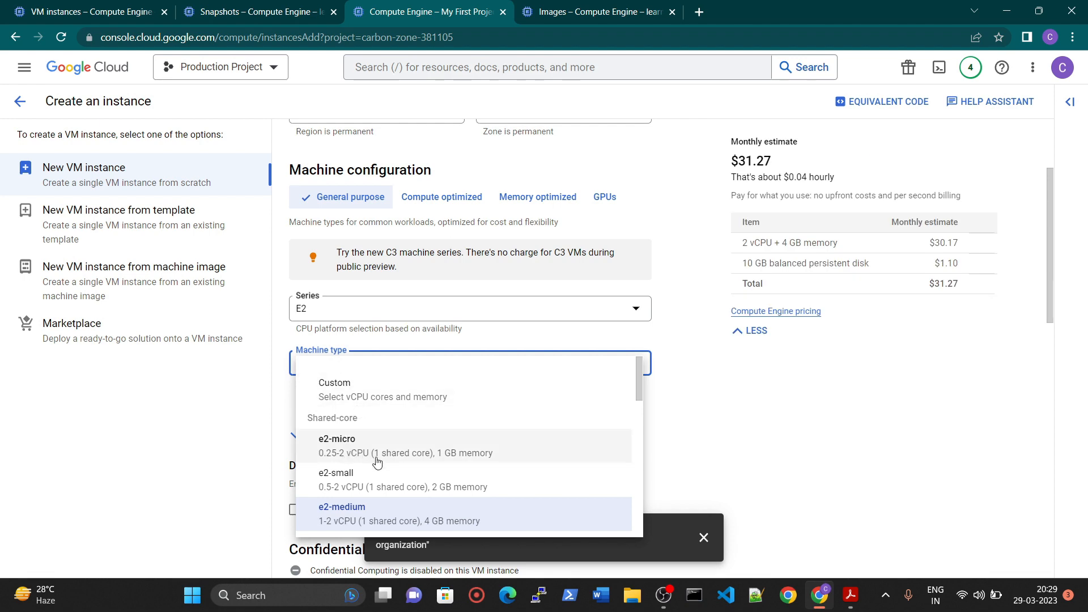
click(362, 520)
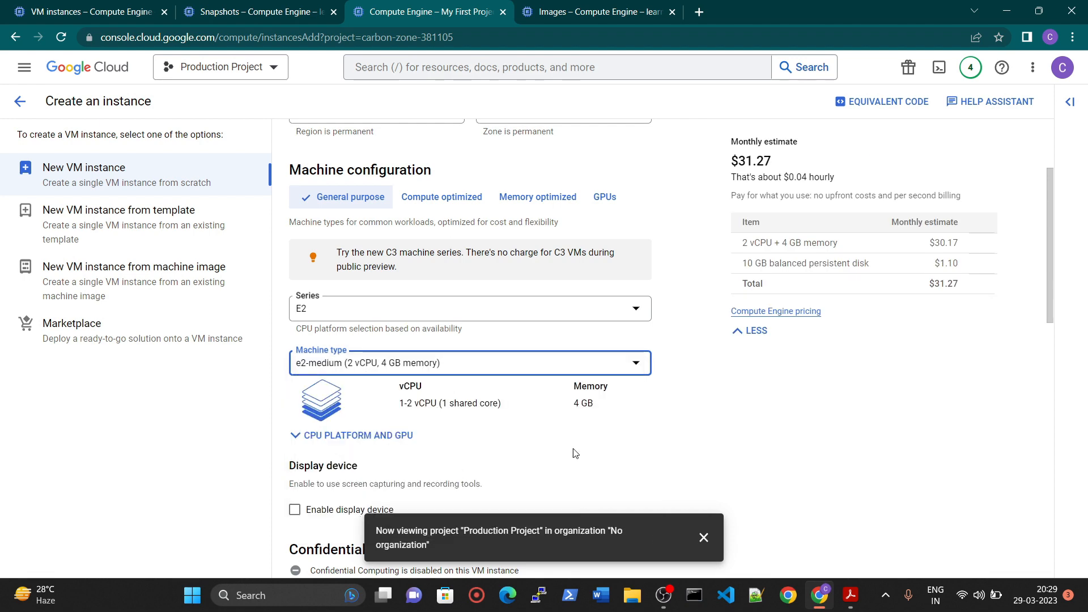
Step: Open the boot disk settings and check whether Production Project has any snapshots to use
scroll(717, 437, down, 9)
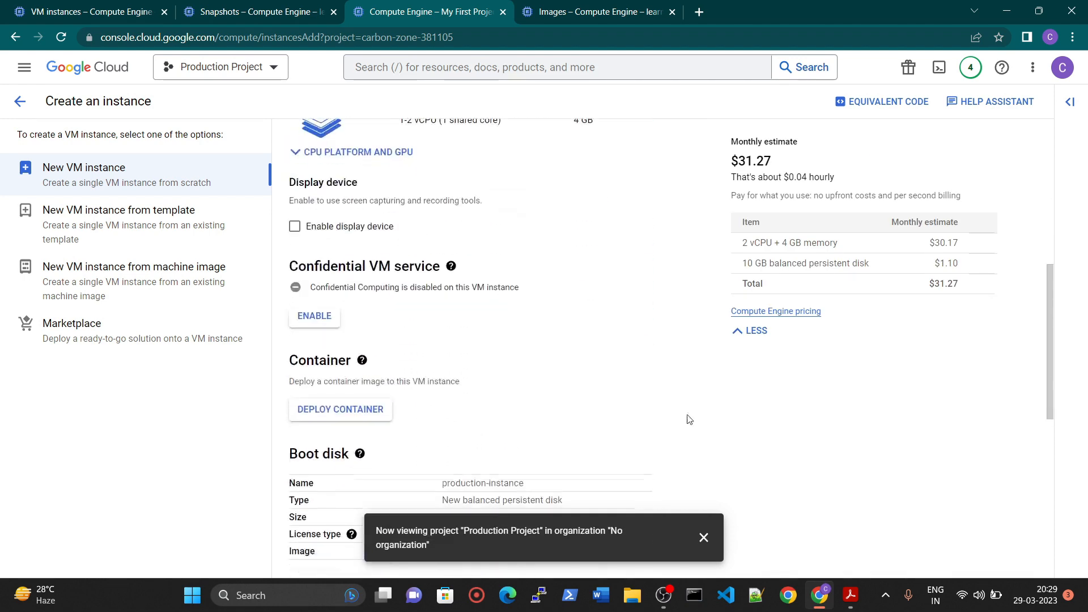
click(319, 304)
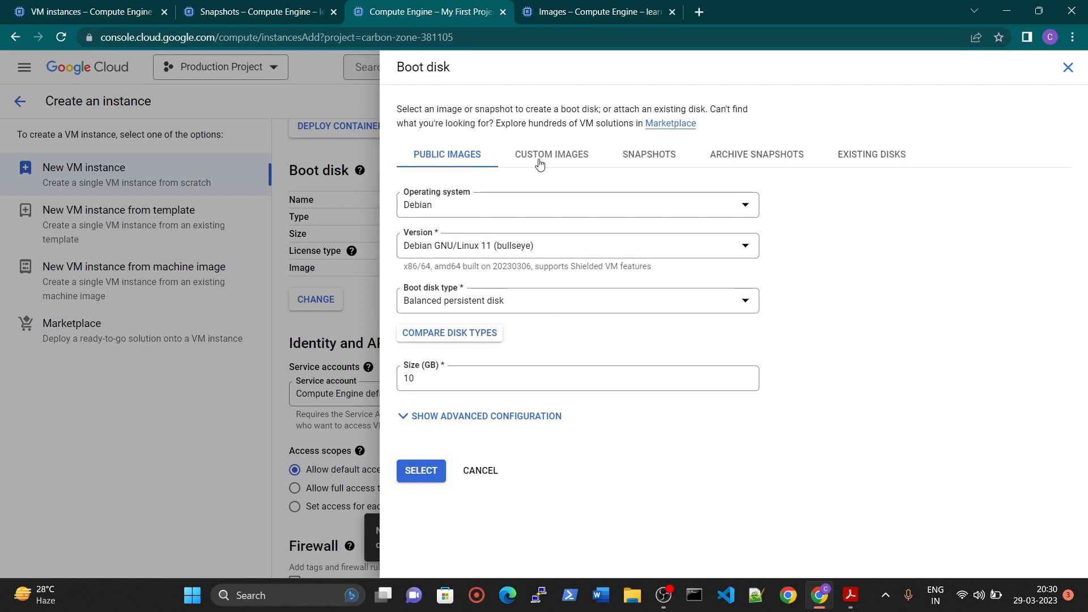
click(653, 161)
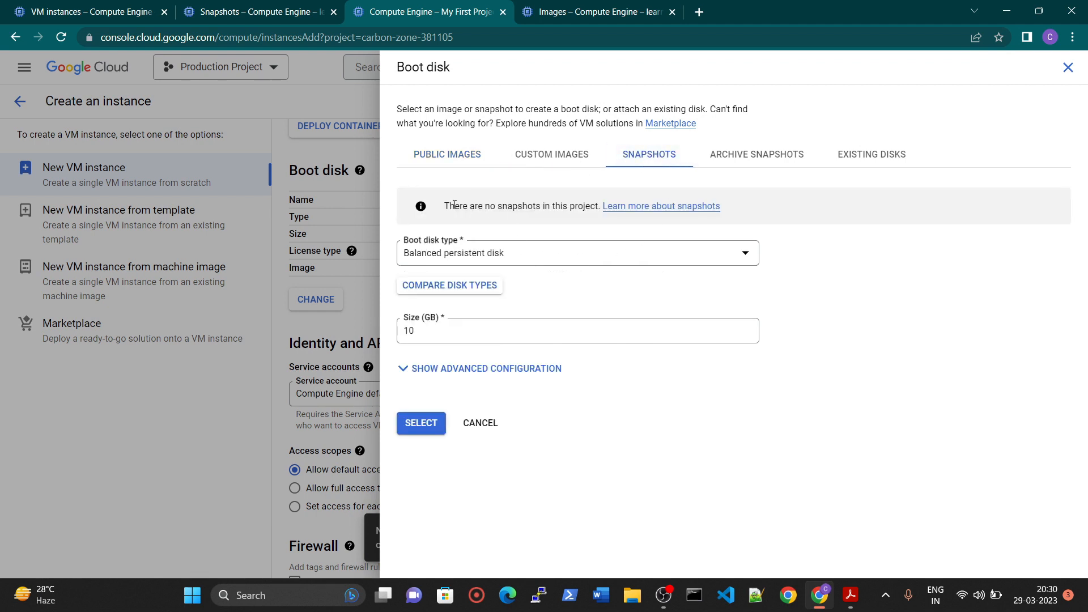
drag(444, 207, 589, 221)
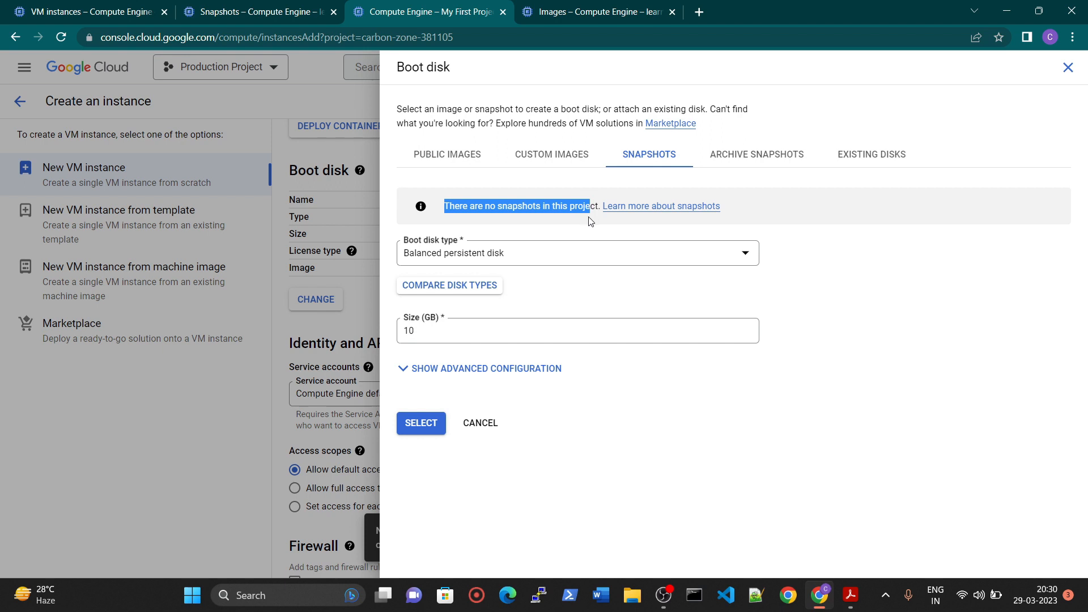
Step: Set the boot disk to the custom image production-image from the source project learning-gcp-ctb
click(568, 159)
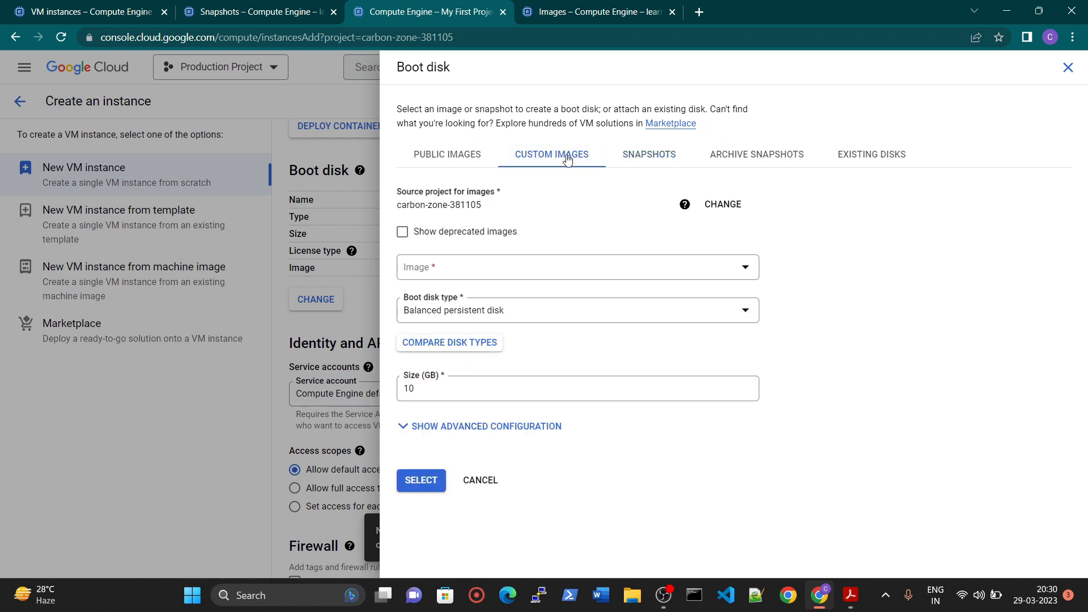
click(532, 267)
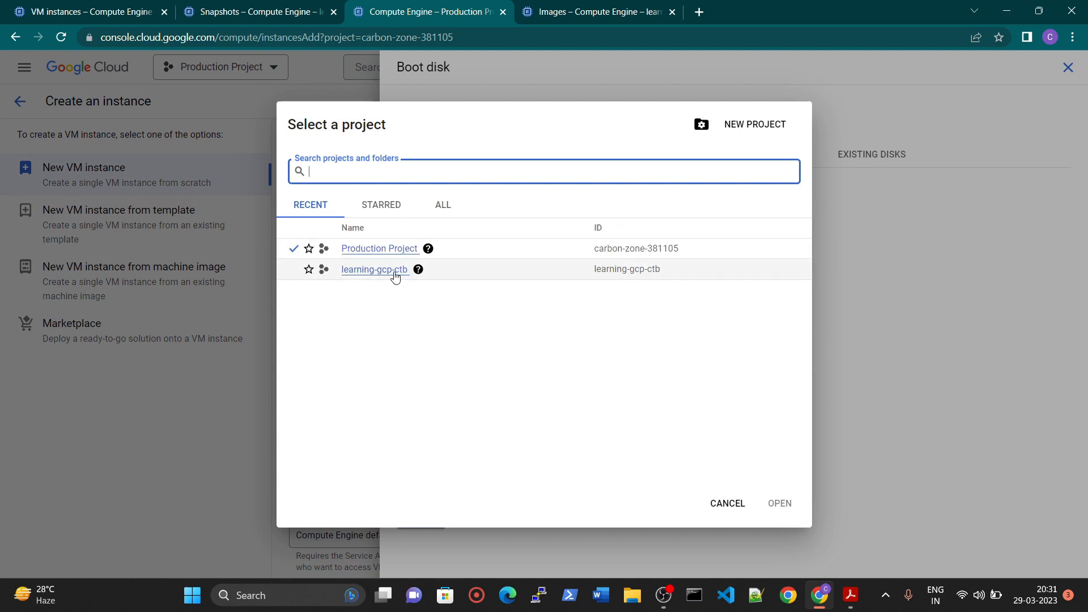
click(374, 269)
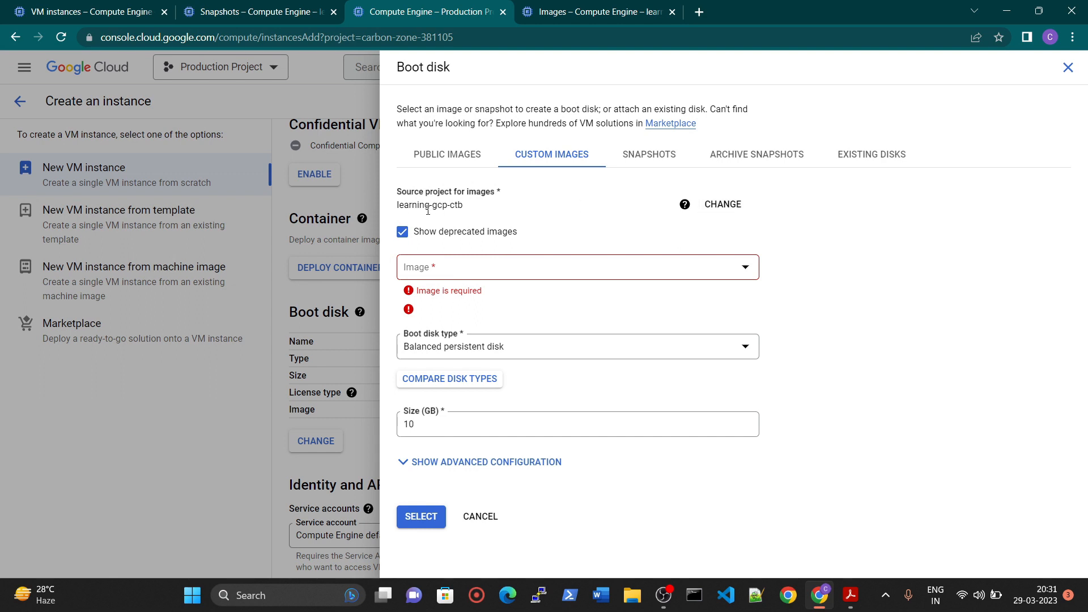
drag(400, 208, 483, 208)
click(501, 268)
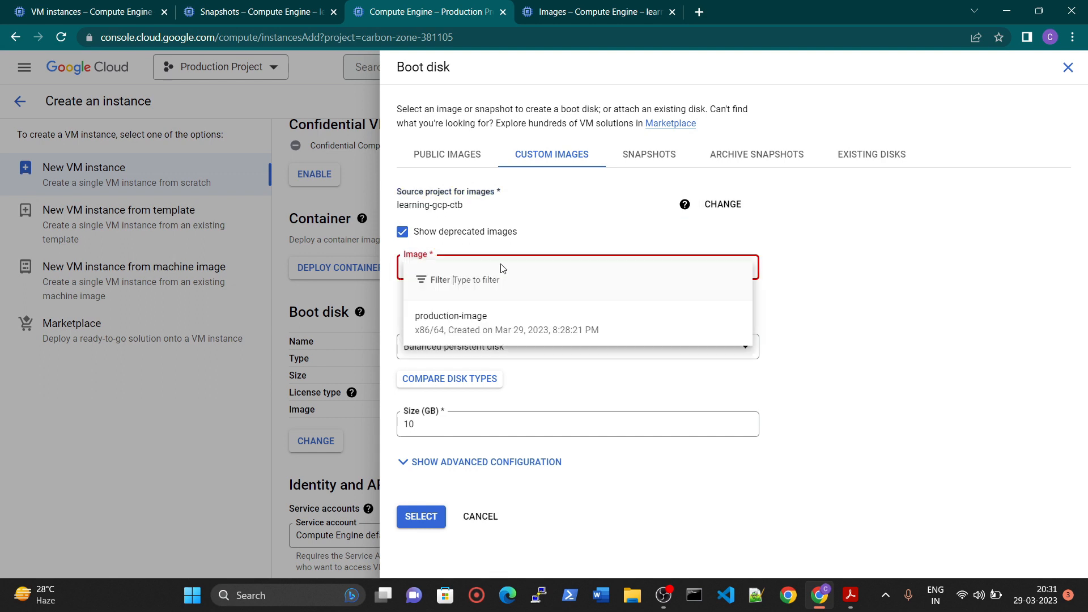
click(468, 329)
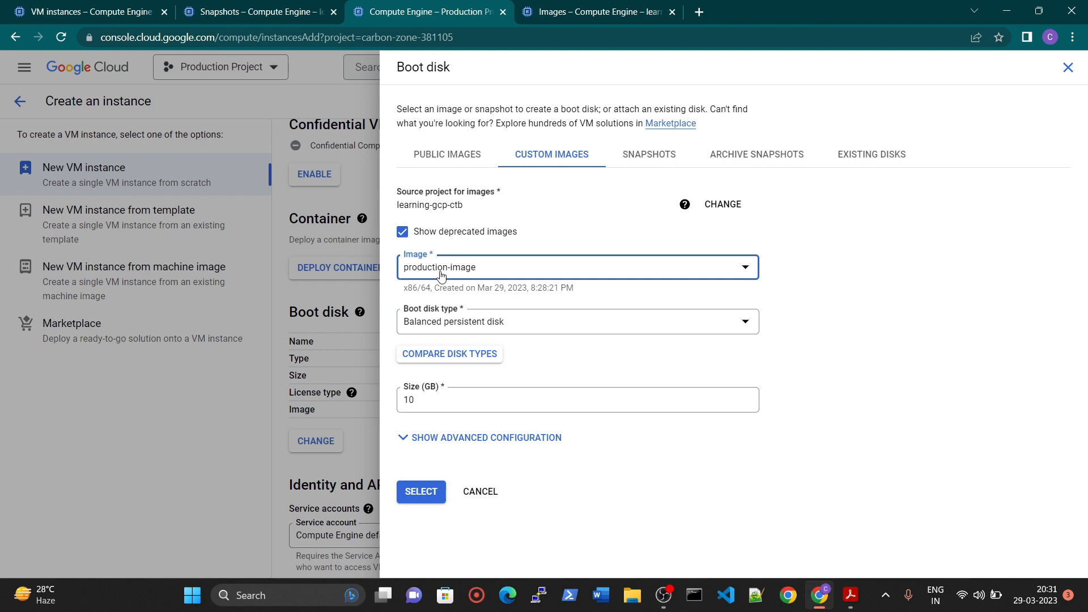
click(429, 500)
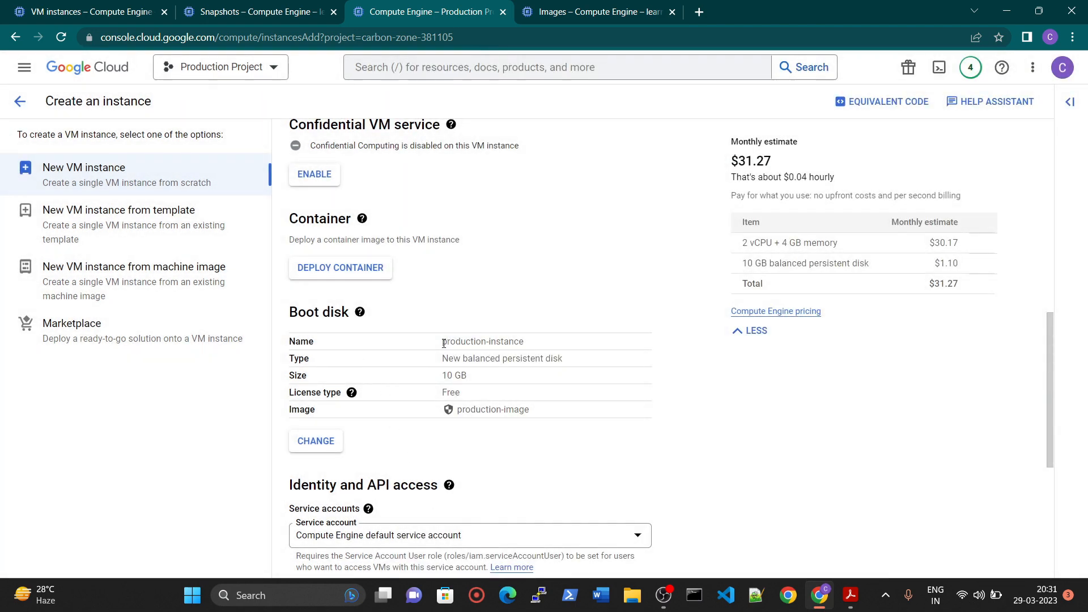
drag(443, 344, 527, 347)
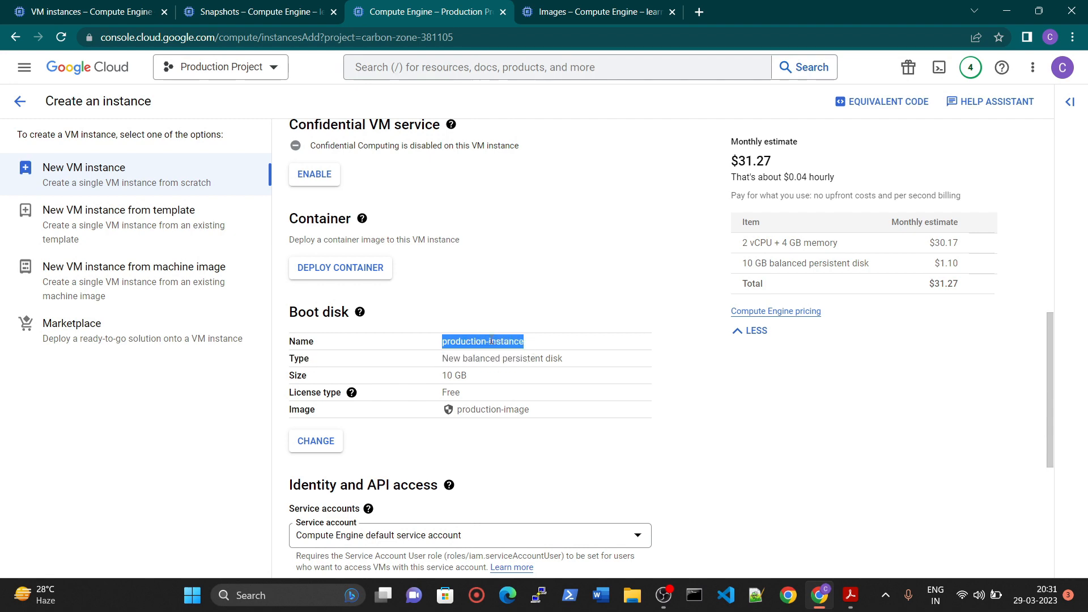
Step: Allow both HTTP and HTTPS traffic through the instance's firewall
scroll(492, 341, down, 6)
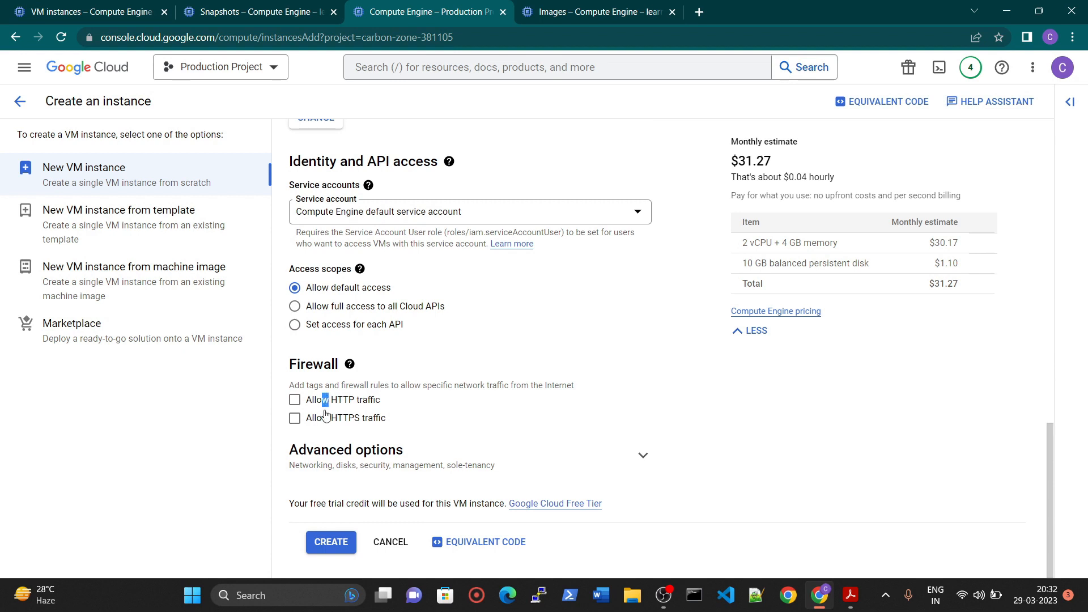
click(324, 418)
click(321, 402)
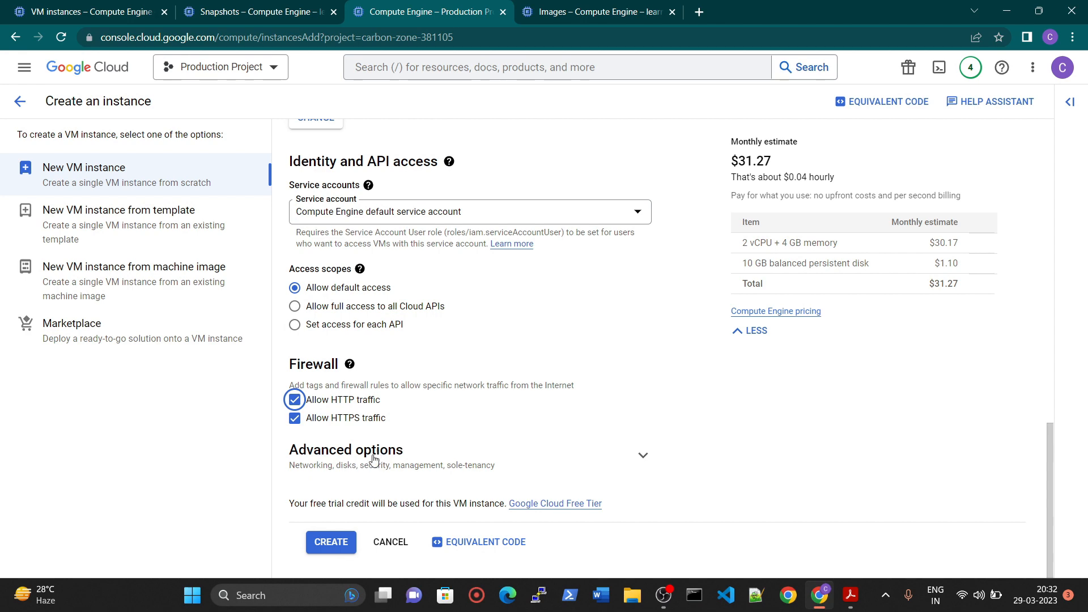
Step: Keep the default network for the instance's network interface and create the instance
click(412, 462)
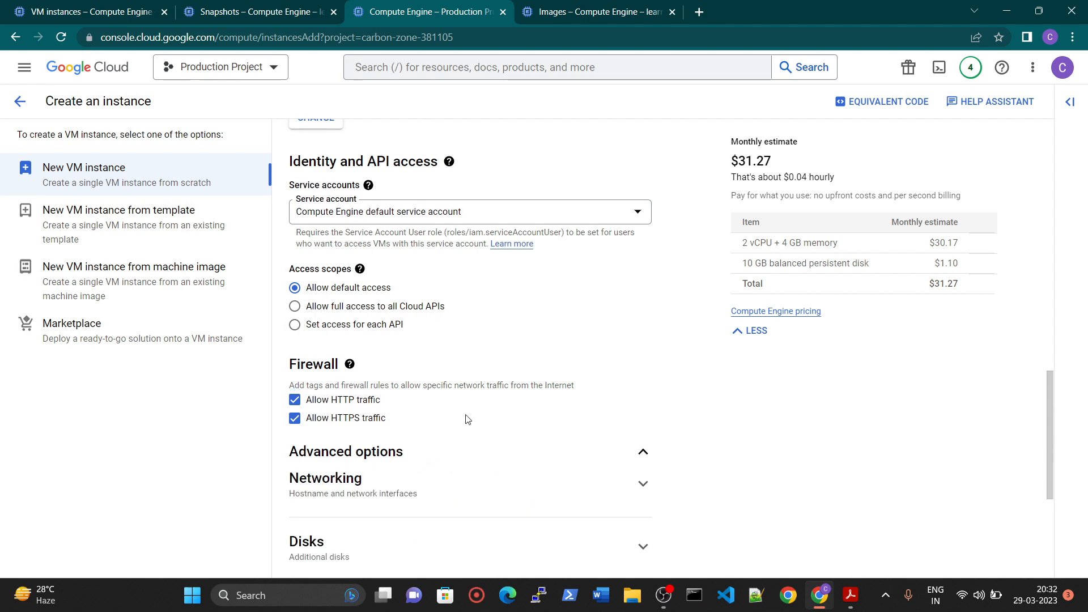
scroll(467, 397, down, 5)
click(365, 200)
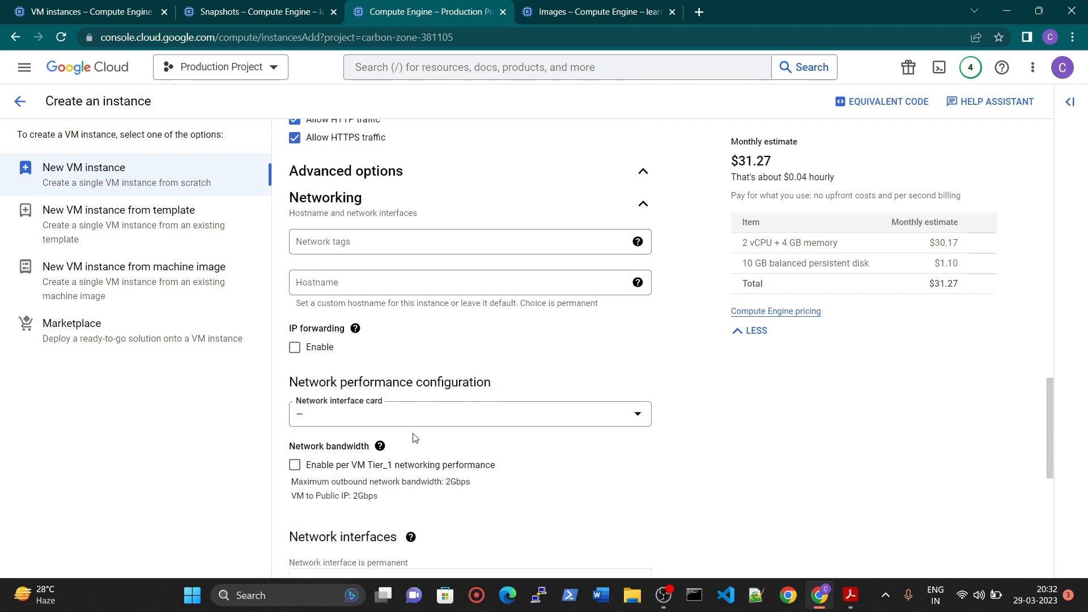
scroll(413, 437, down, 5)
click(390, 303)
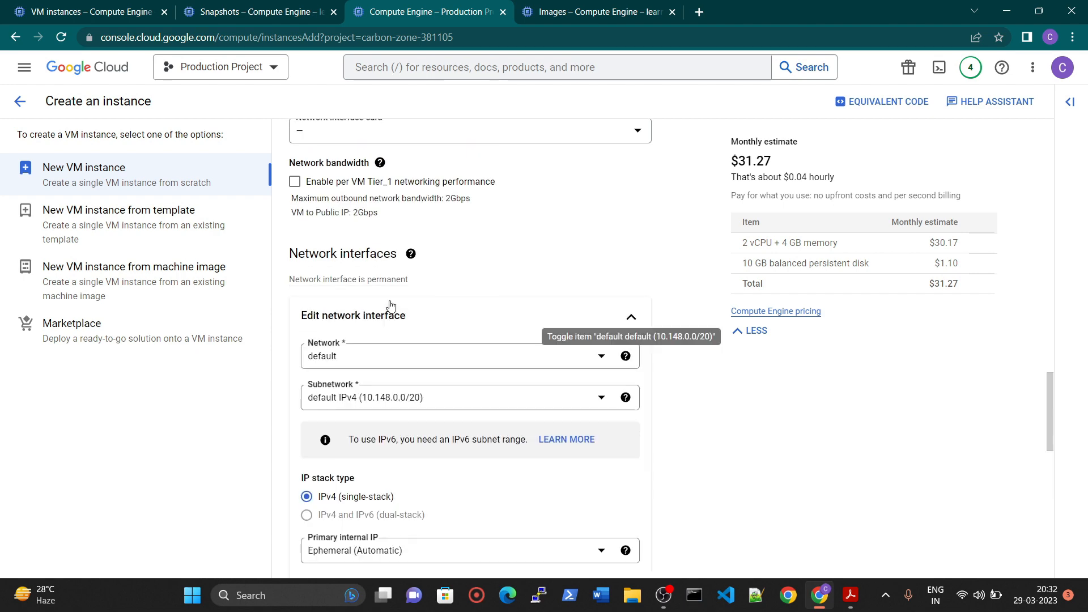
click(410, 367)
click(502, 282)
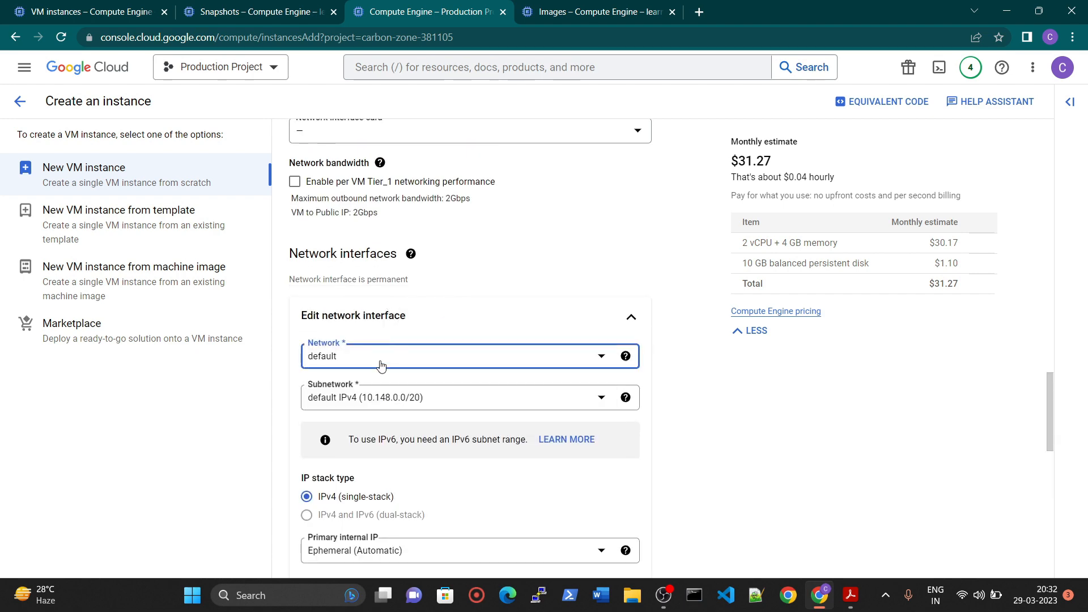
scroll(381, 364, down, 10)
click(326, 544)
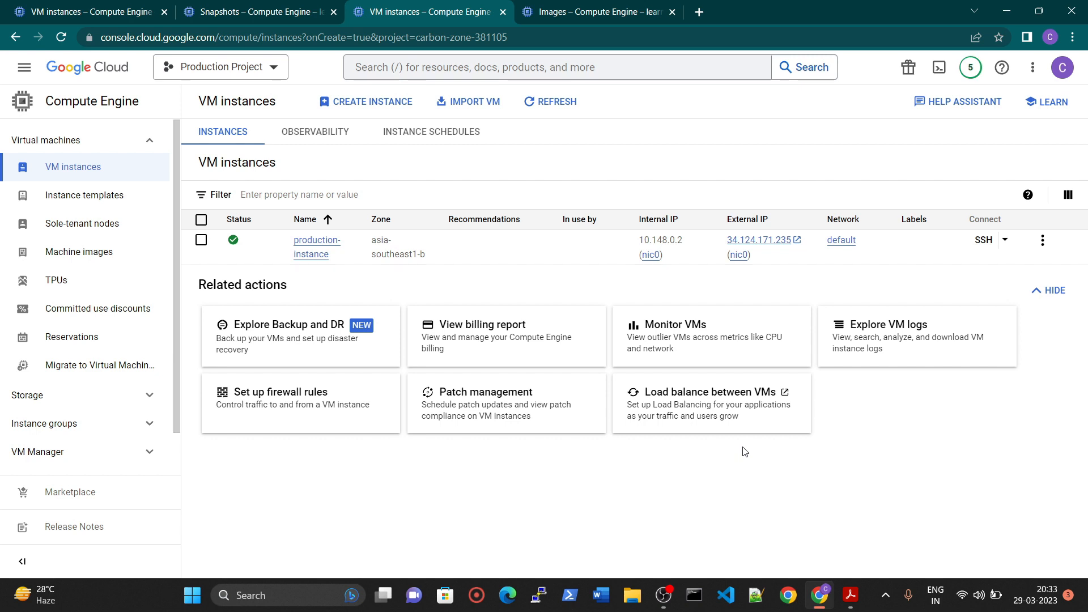
Step: Delete the production-instance VM from Production Project
click(202, 241)
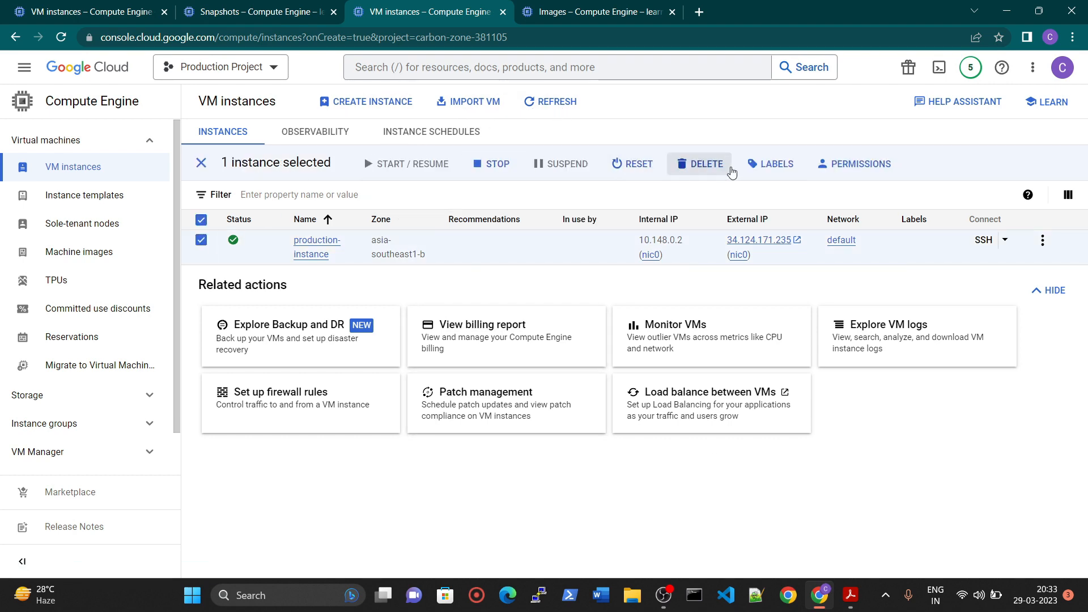
click(730, 170)
click(702, 364)
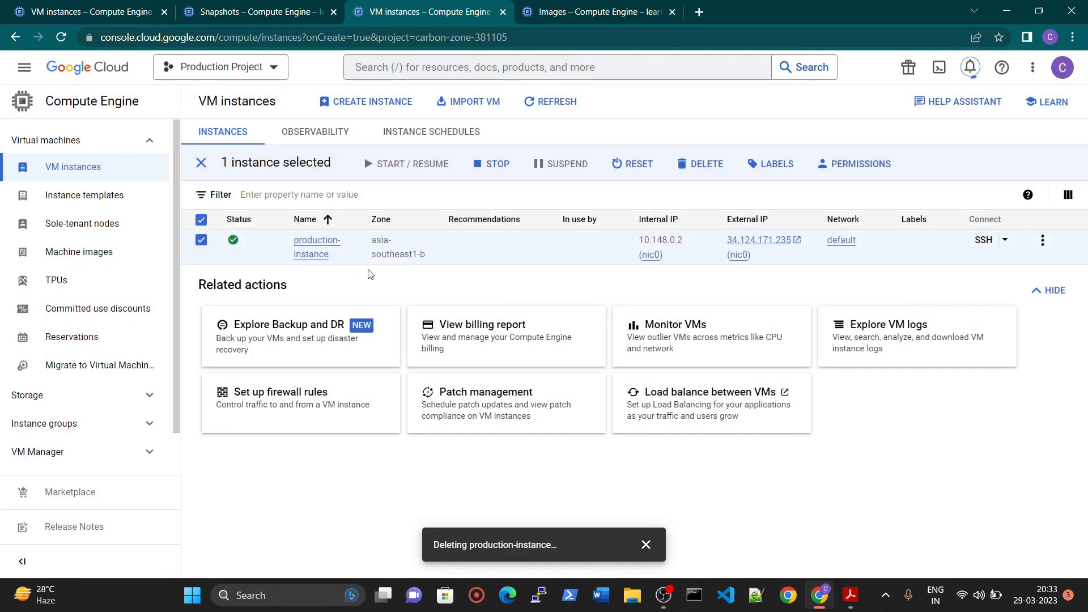
scroll(118, 380, down, 1)
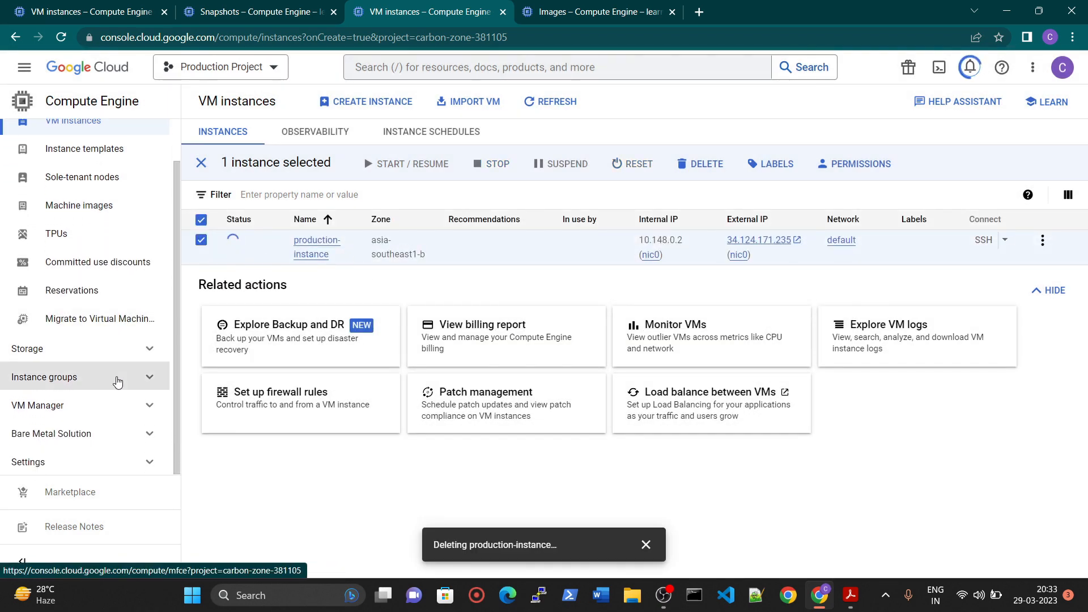
scroll(118, 381, up, 1)
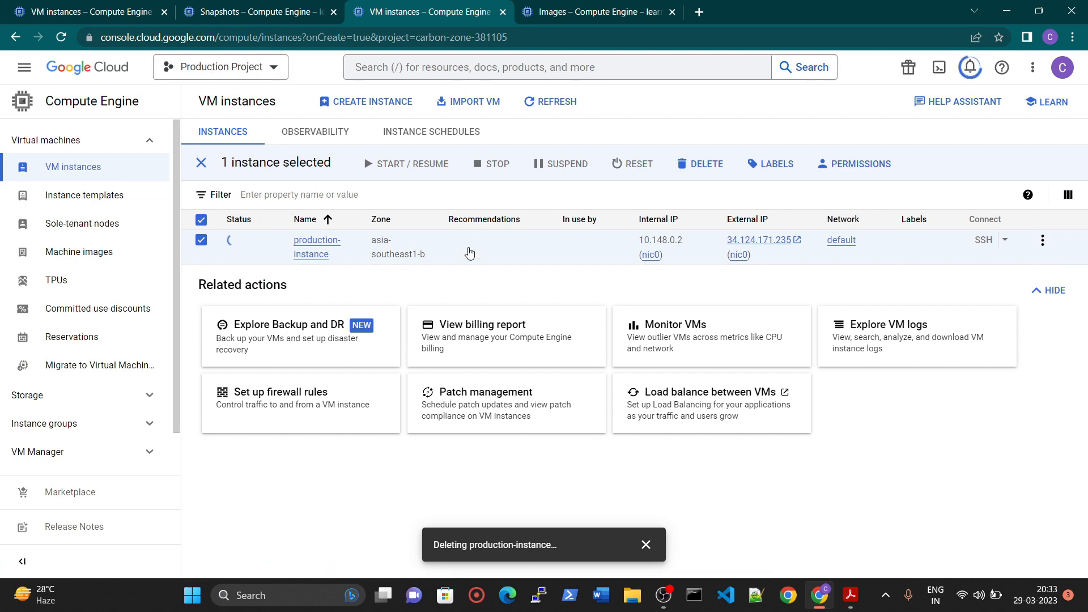
Step: Select the custom image production-image in the learning-gcp-ctb project and request its deletion, leaving the confirmation open
click(595, 12)
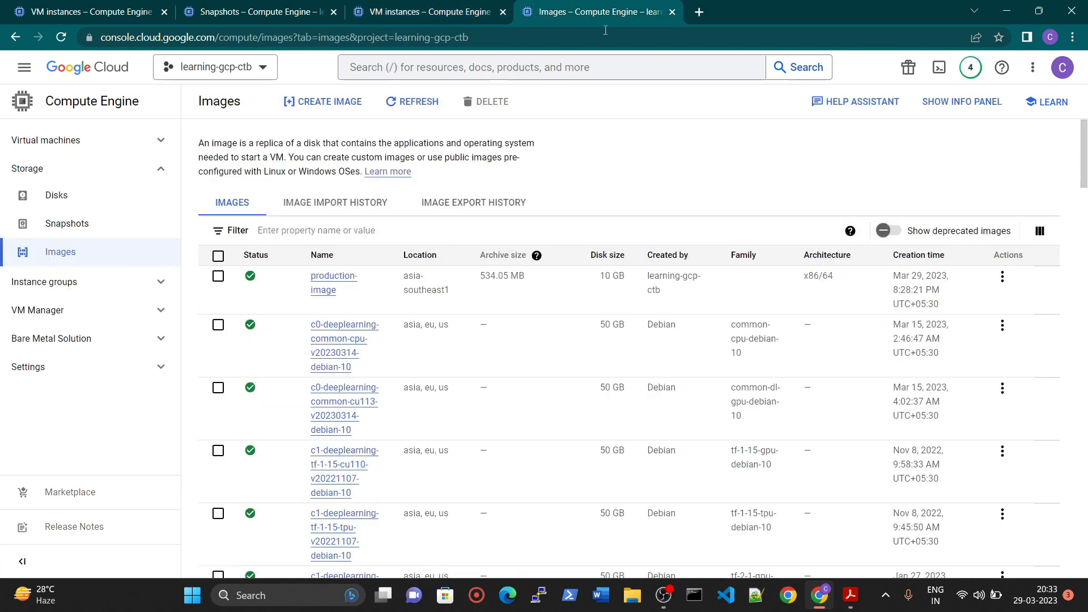
click(218, 276)
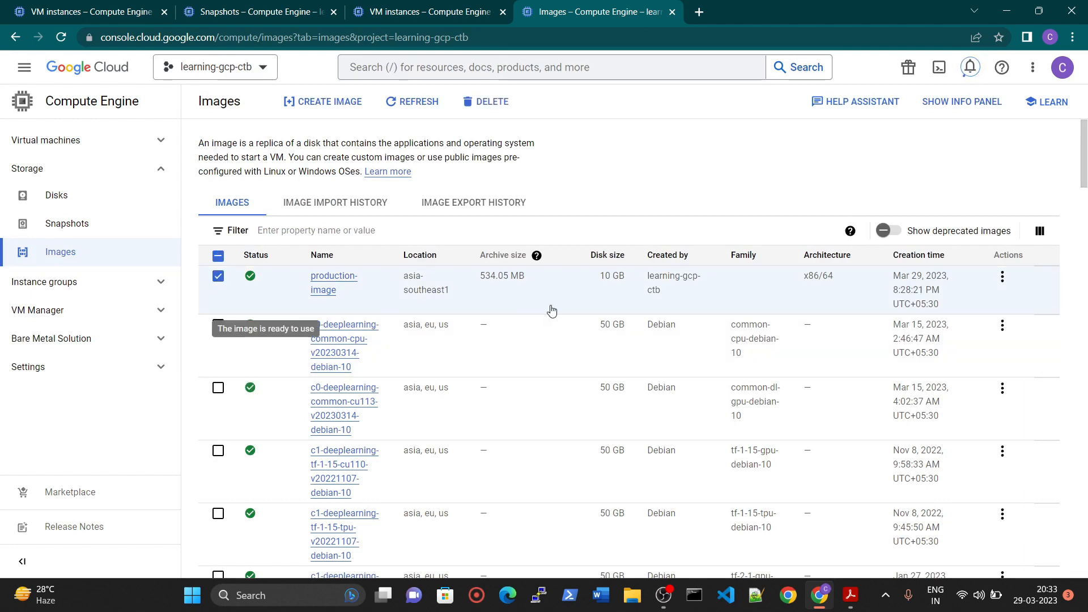
click(487, 102)
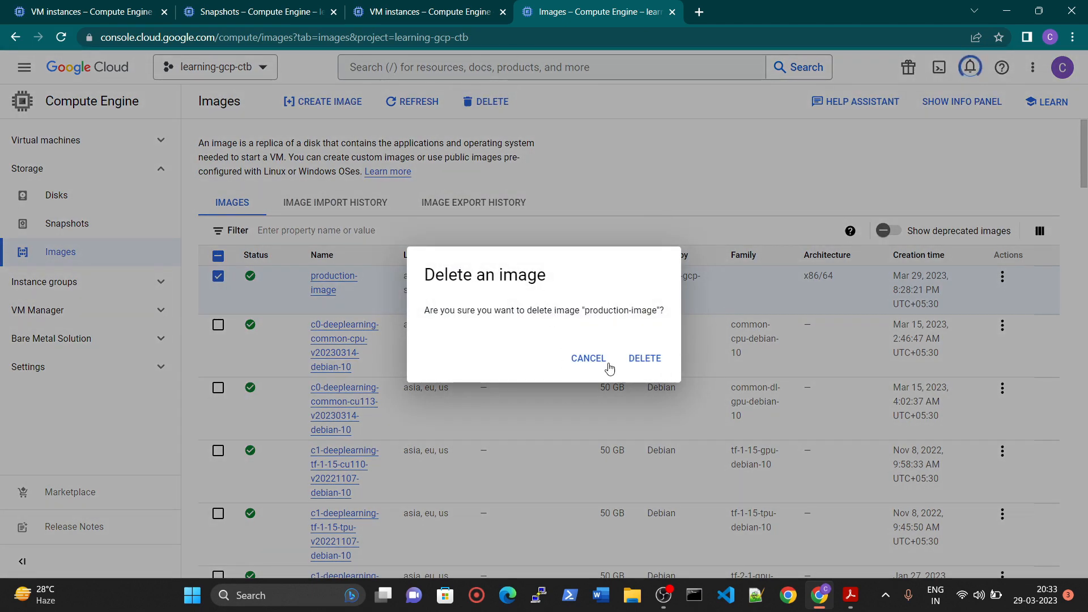
Step: Check the deletion progress of production-instance in Production Project against the pending image deletion and the project's snapshots
click(422, 11)
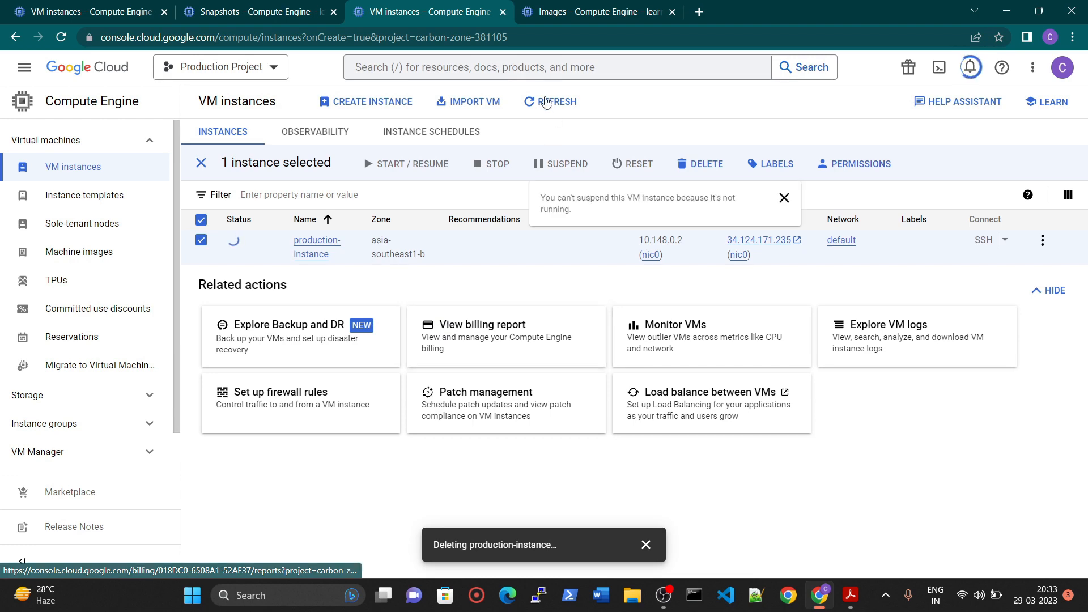
click(583, 12)
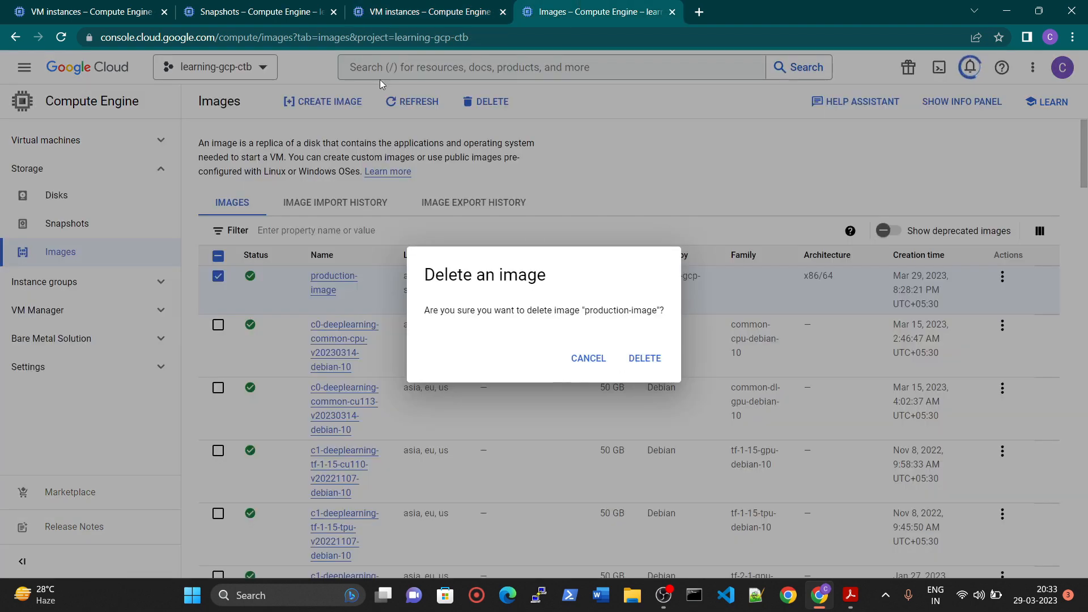
click(396, 11)
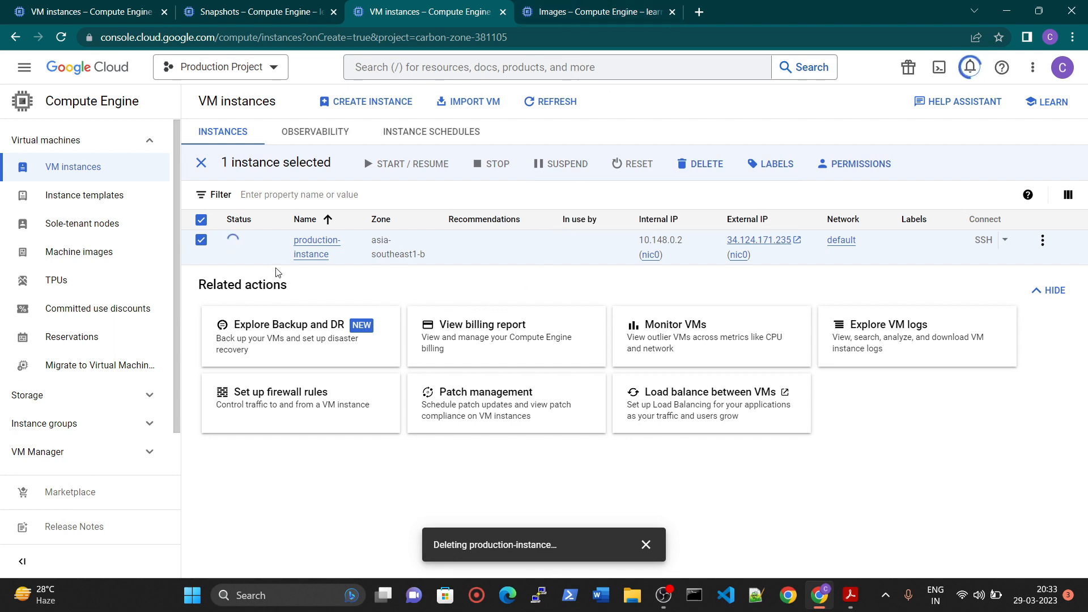
click(634, 12)
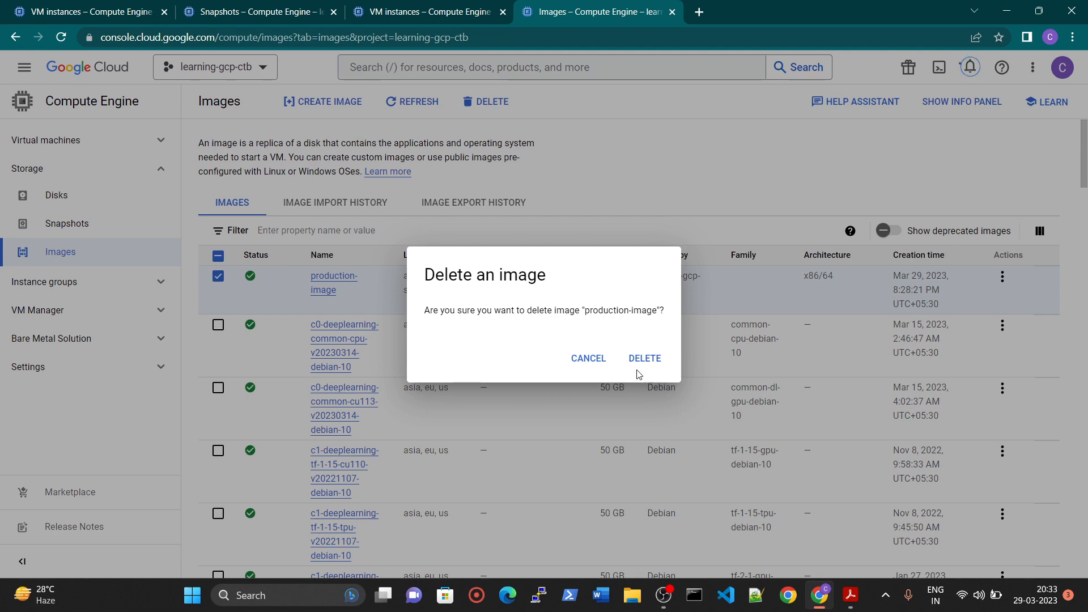
click(261, 8)
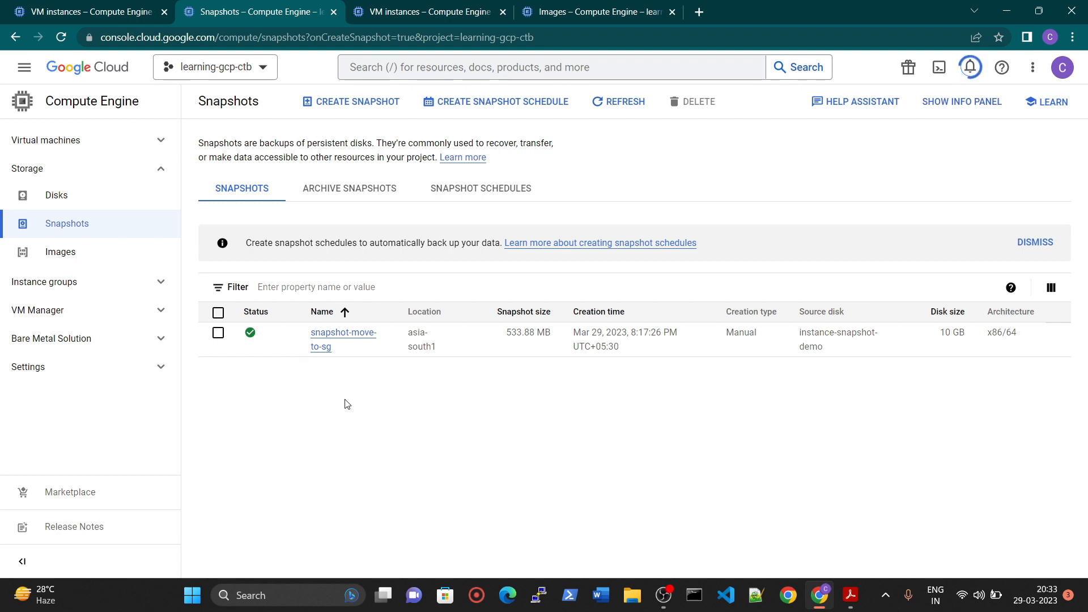
click(610, 8)
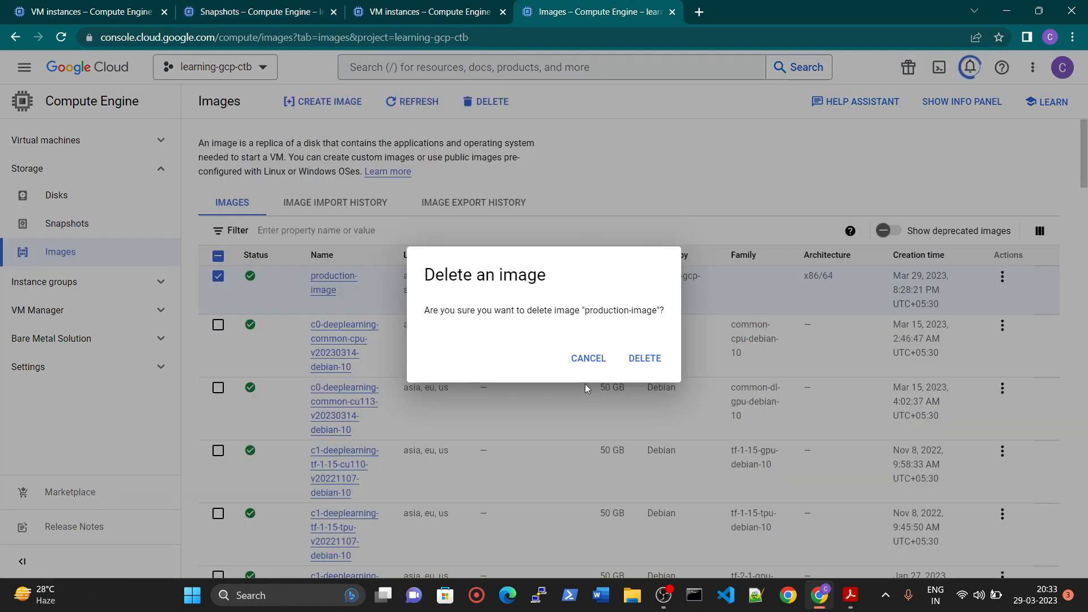
click(434, 8)
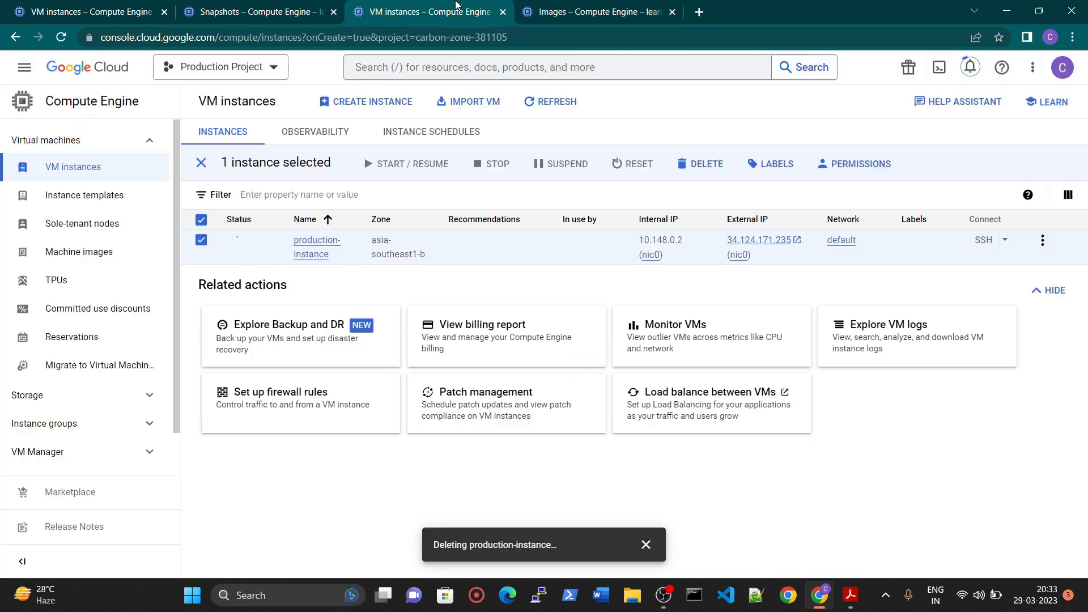
click(580, 102)
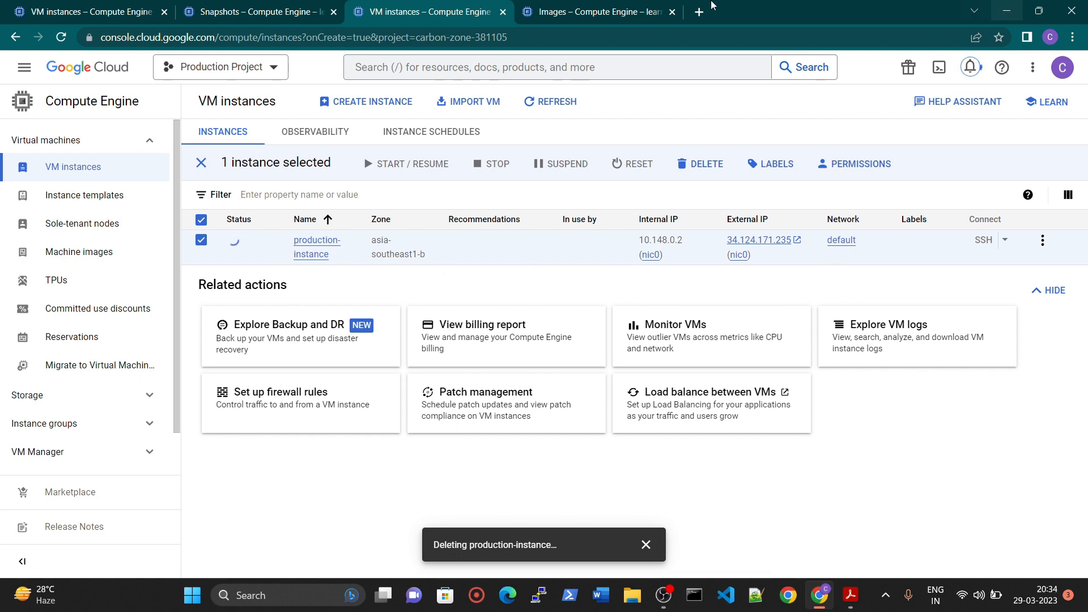
Step: Dismiss the pending confirmation, request deletion of production-image again in learning-gcp-ctb and confirm it
click(629, 8)
click(589, 358)
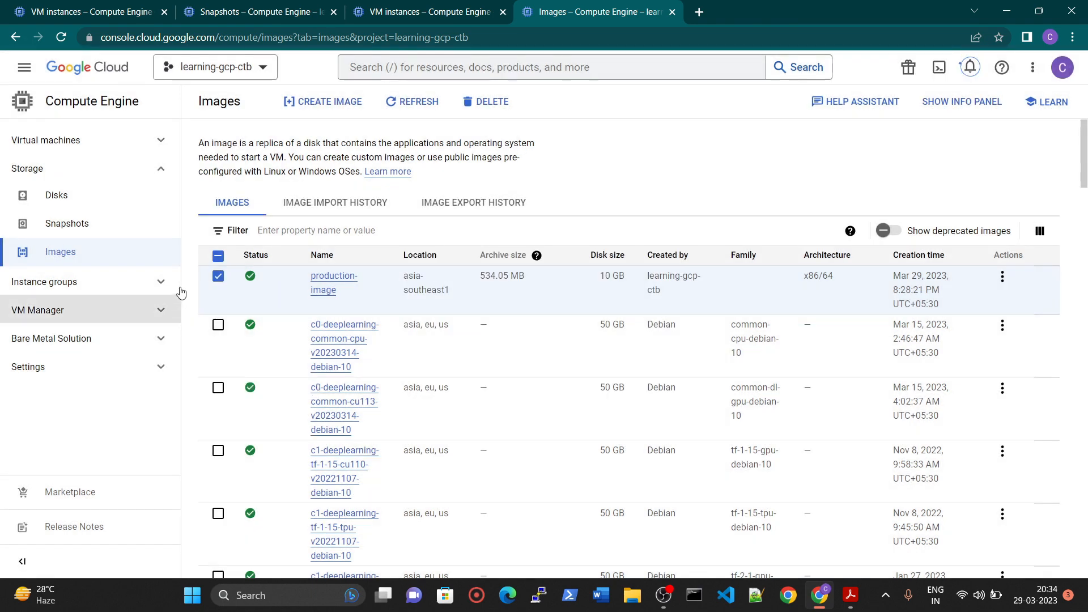
click(1001, 276)
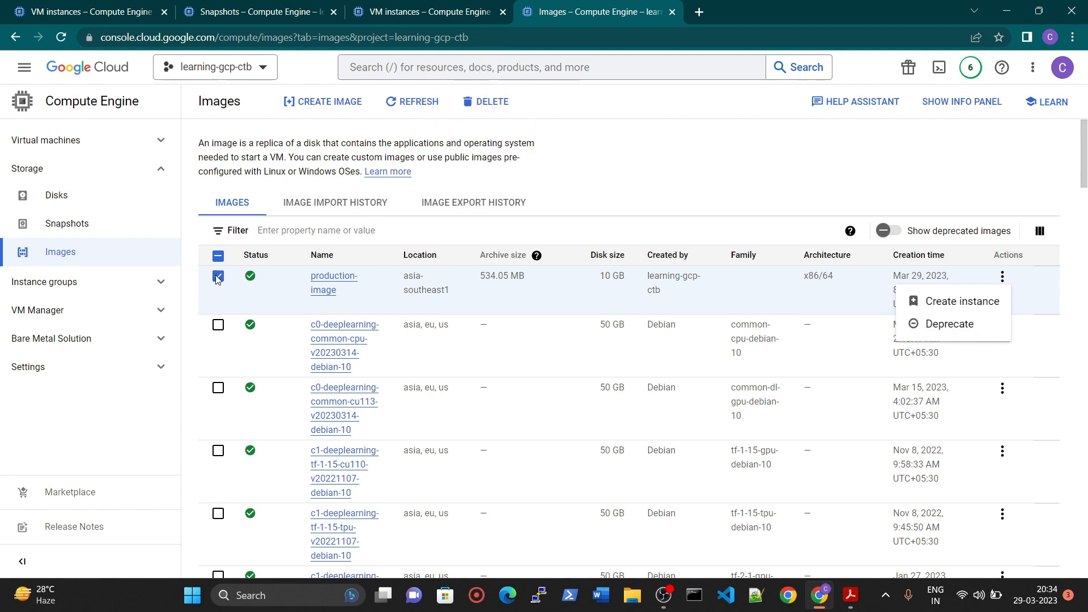
click(486, 101)
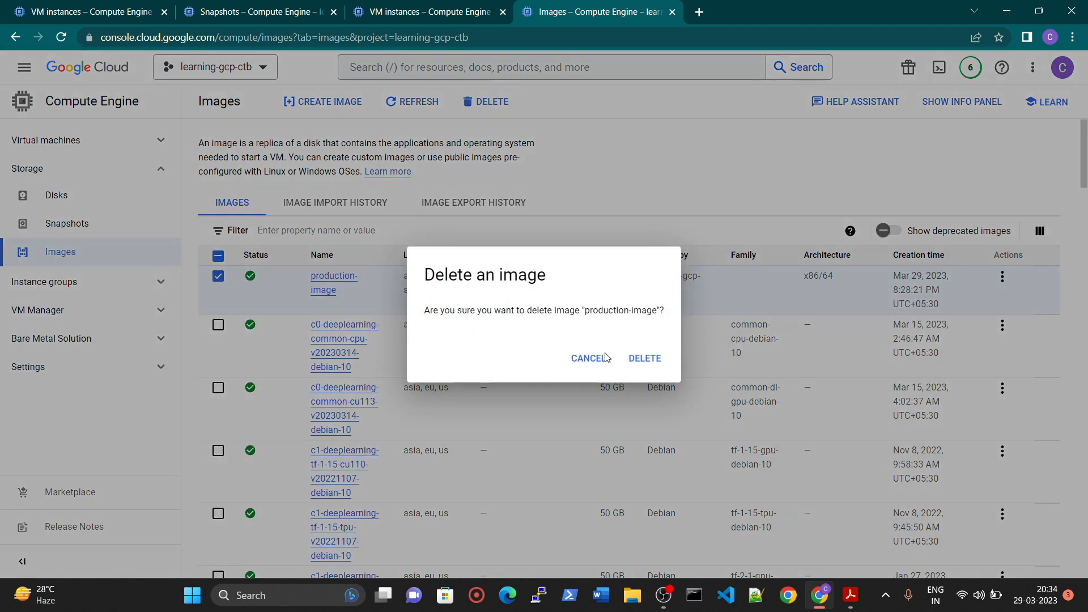
click(645, 357)
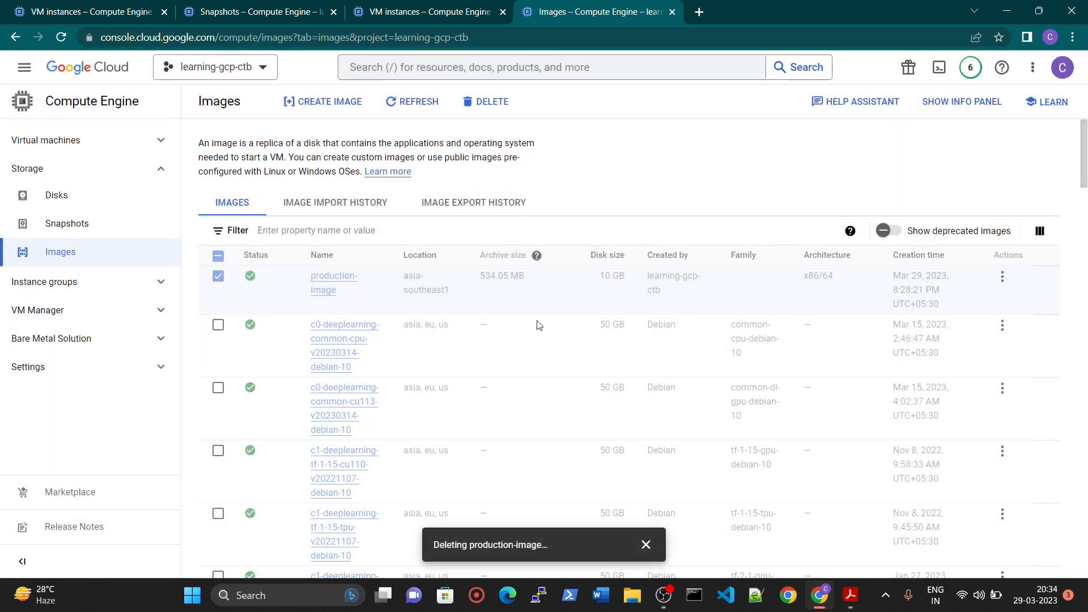